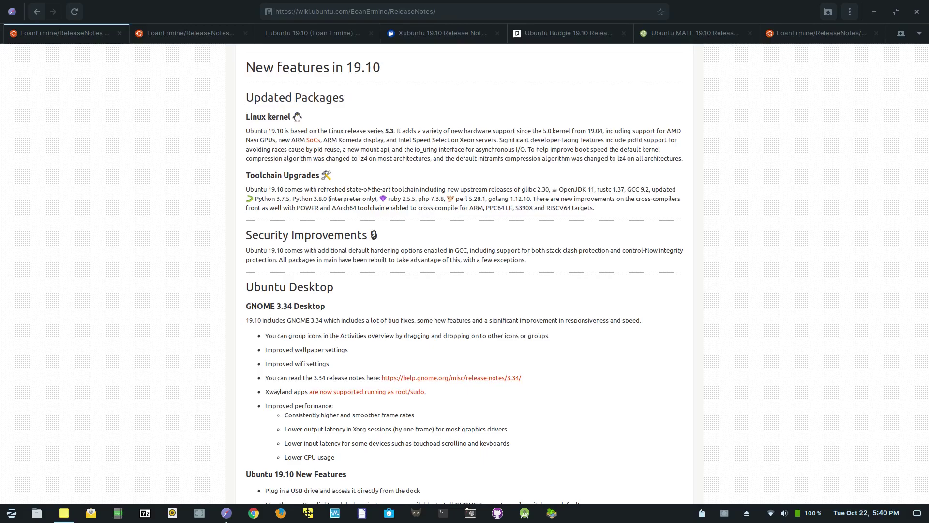
Examine the Ubuntu 19.10 release notes' introduction, table of contents, download links and upgrade instructions.
scroll(437, 103, down, 1)
scroll(436, 103, up, 8)
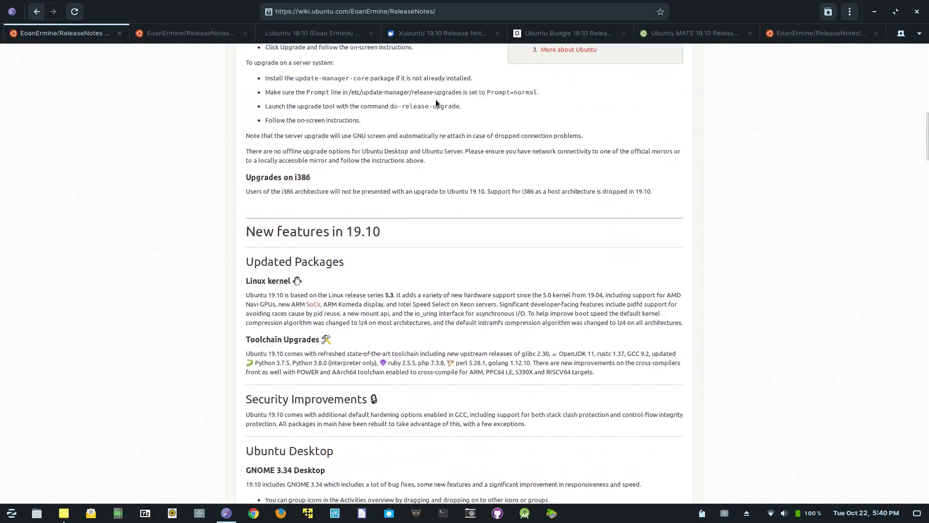
scroll(436, 103, up, 9)
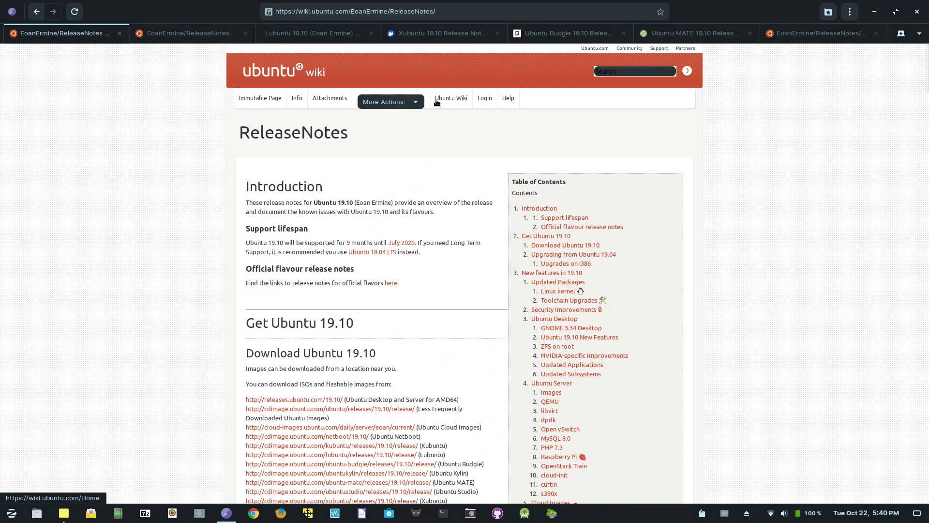
scroll(436, 102, down, 5)
scroll(436, 99, down, 2)
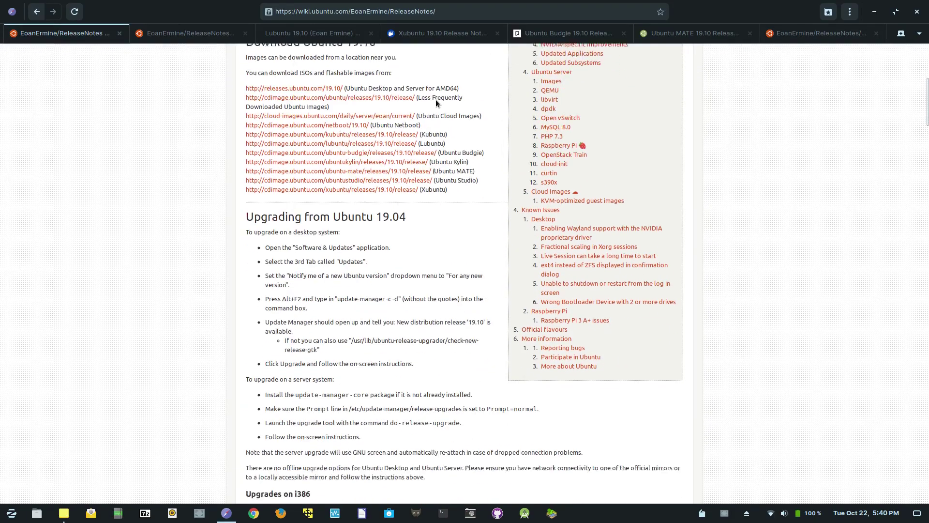
scroll(545, 273, up, 7)
scroll(546, 273, down, 1)
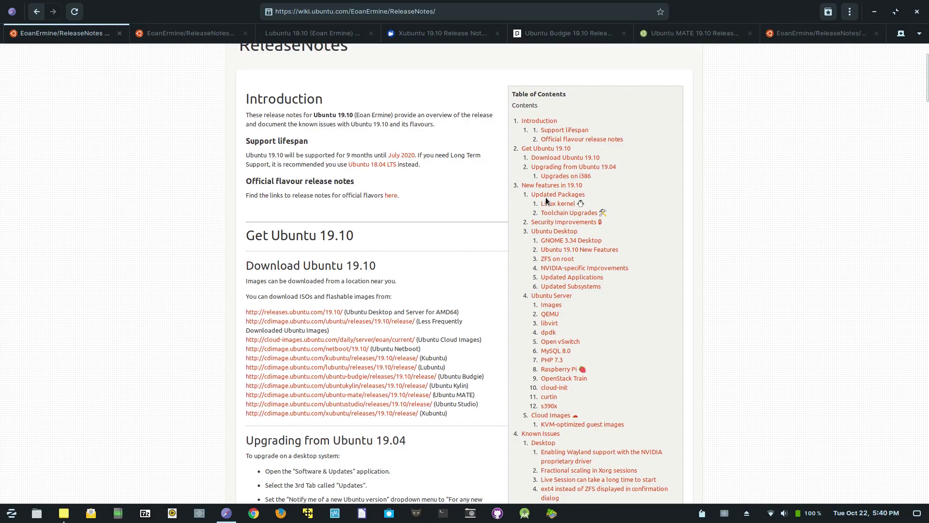
scroll(546, 198, down, 9)
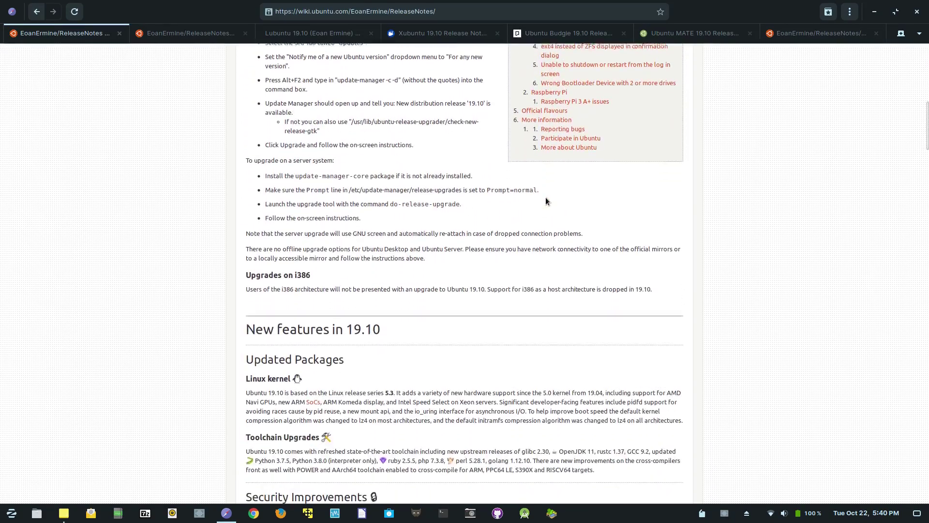
scroll(545, 198, down, 3)
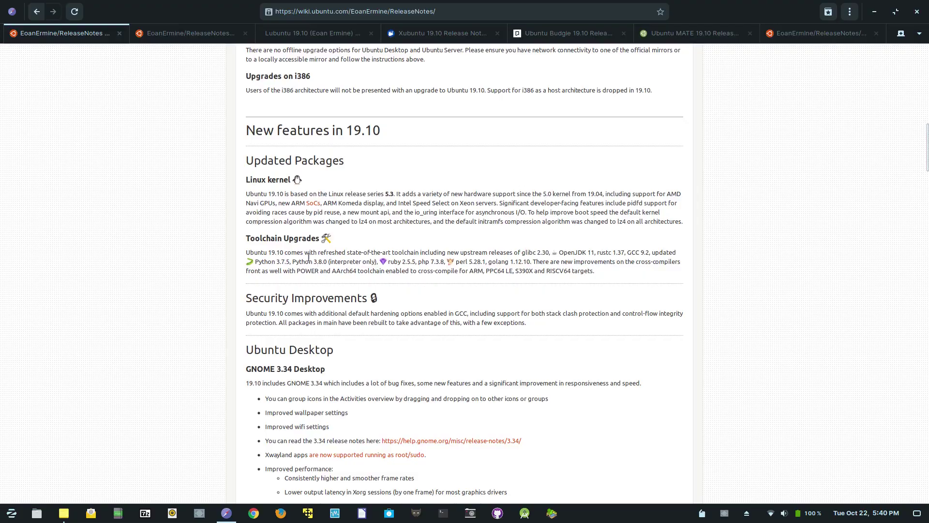
Highlight the Python versions in the Toolchain Upgrades section while reading it, and clear the highlight.
triple_click(277, 260)
click(277, 260)
drag(255, 261, 347, 261)
click(346, 261)
Read the release notes from the Ubuntu Desktop features, ZFS on root and NVIDIA improvements through the Ubuntu Server section to the rest of the page.
scroll(342, 212, down, 5)
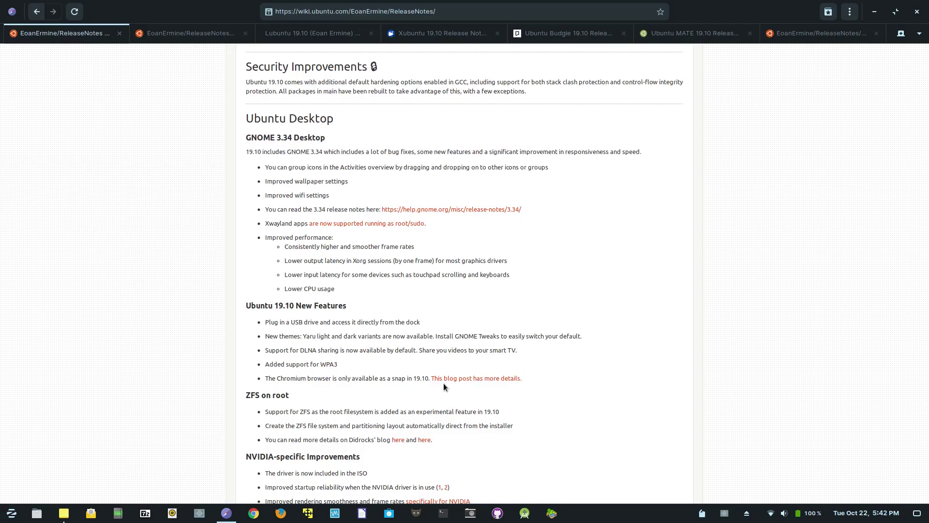
scroll(444, 382, down, 3)
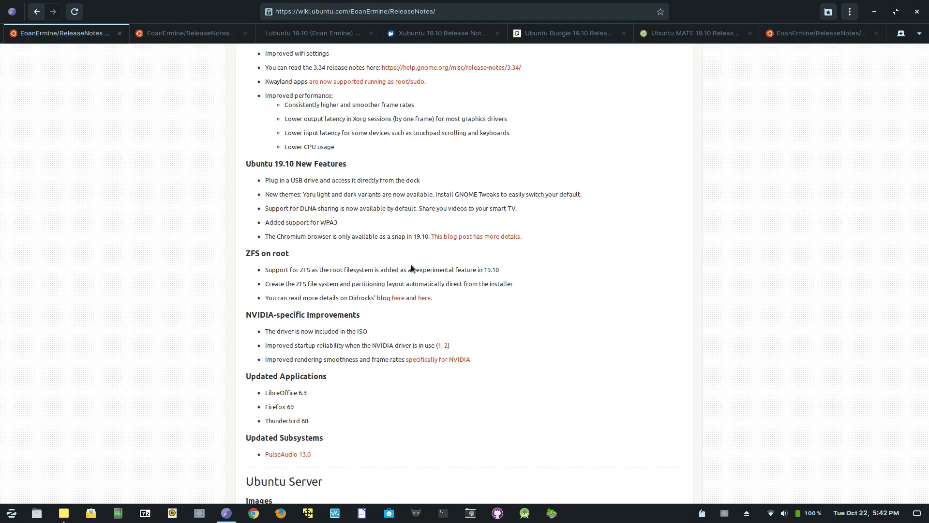
scroll(411, 268, down, 4)
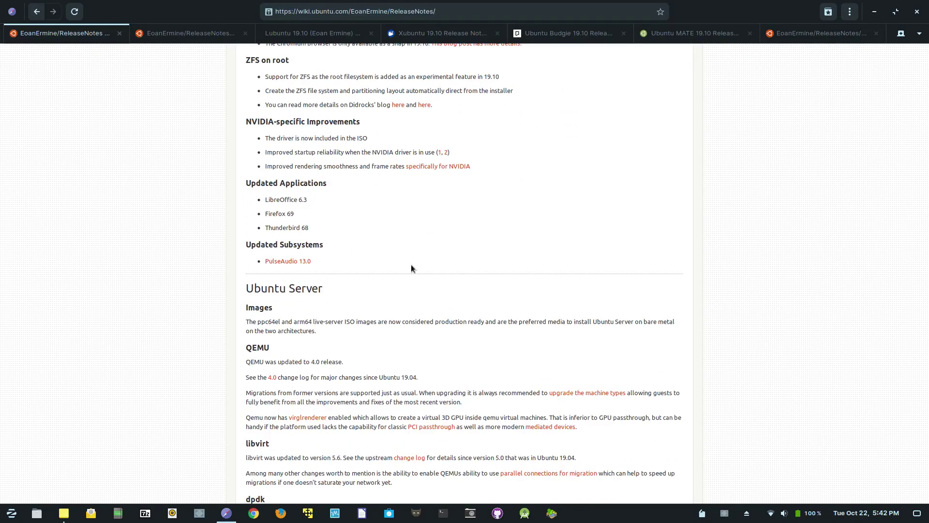
scroll(411, 268, down, 10)
scroll(411, 264, down, 18)
scroll(410, 266, down, 8)
scroll(411, 265, down, 3)
Switch to the running Ubuntu 19.10 virtual machine in VirtualBox and sign in to the listed account with its password.
click(335, 513)
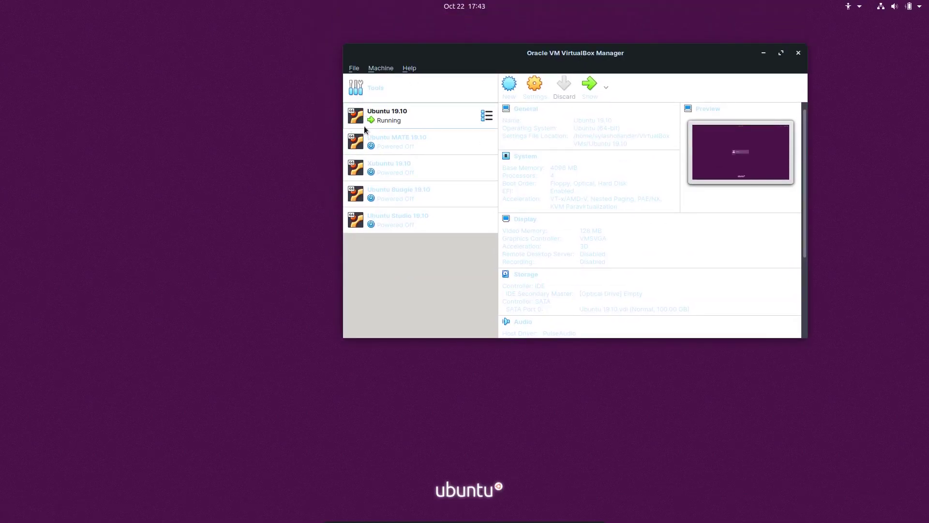
drag(407, 47, 408, 42)
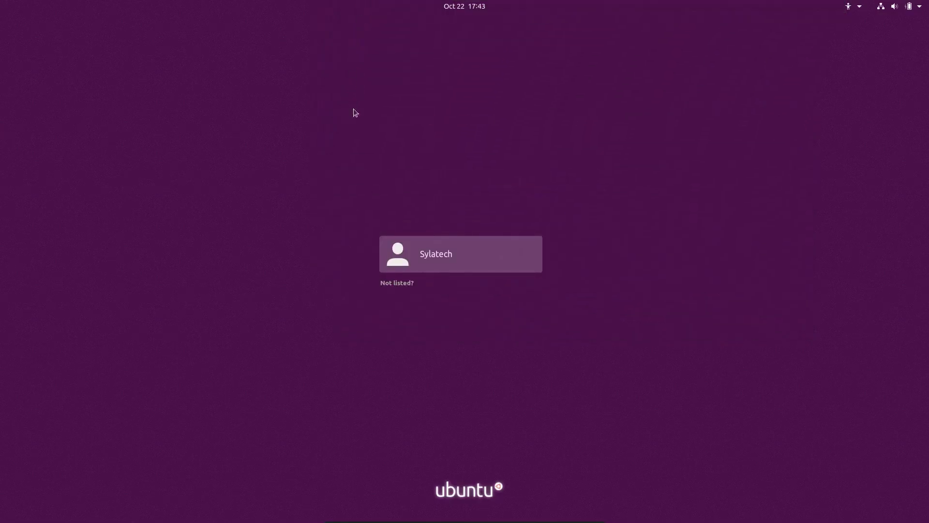
click(426, 245)
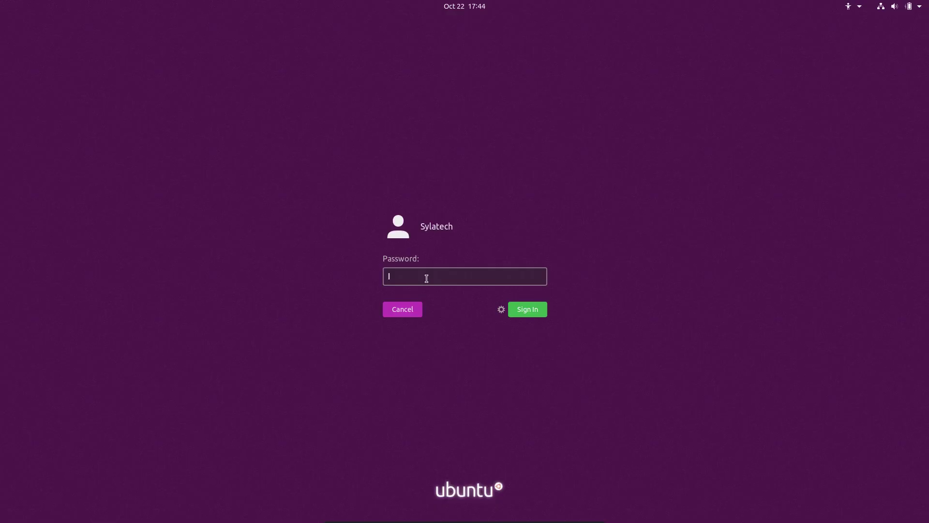
text(********)
key(Return)
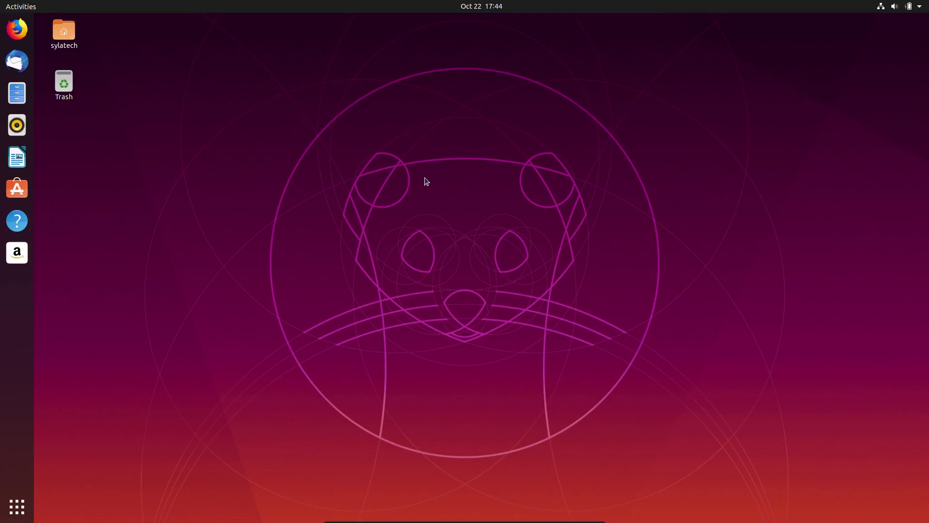
Look through all the preinstalled applications on both pages of the application overview.
click(17, 507)
scroll(159, 399, down, 1)
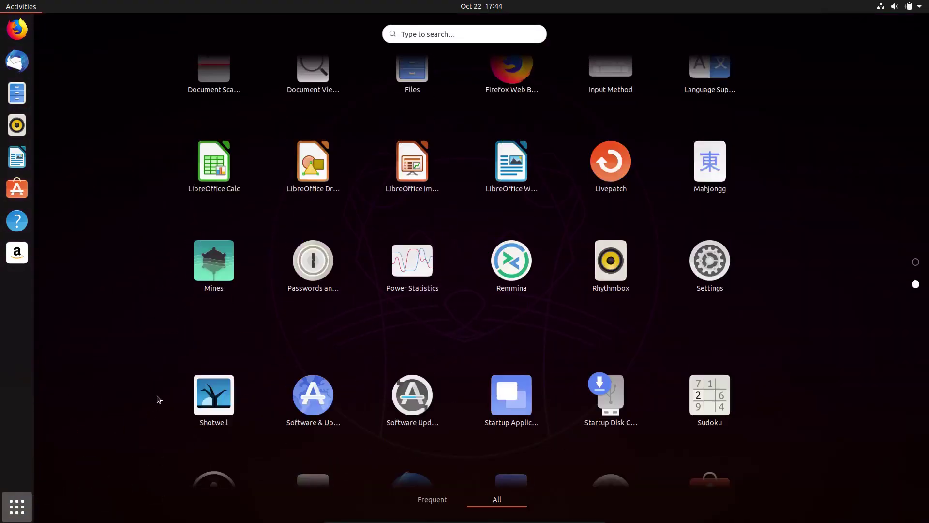
scroll(159, 399, up, 1)
scroll(158, 399, down, 1)
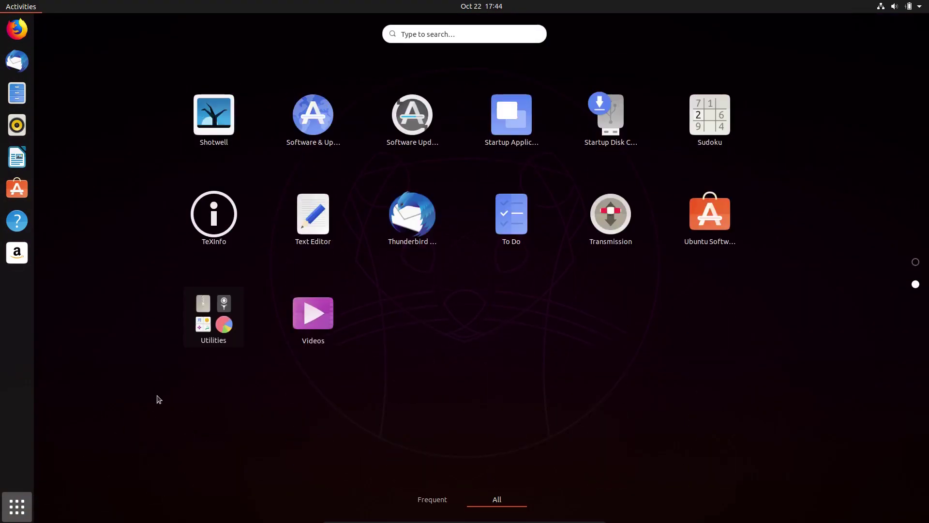
scroll(159, 399, up, 1)
click(915, 284)
Open the Home folder in Files, move its window across the desktop and close it.
click(17, 92)
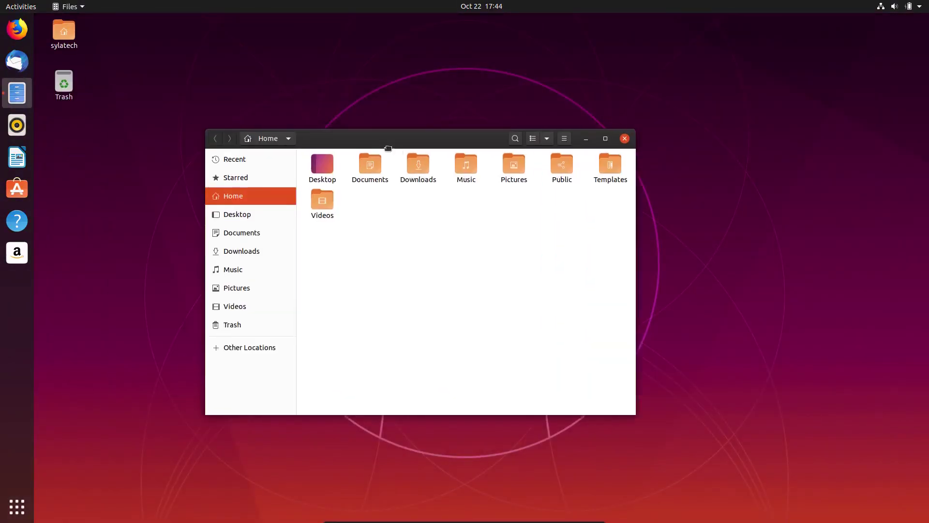
drag(380, 143, 648, 239)
click(730, 111)
Open Ubuntu Software and search the catalog for "thunderbird".
click(17, 188)
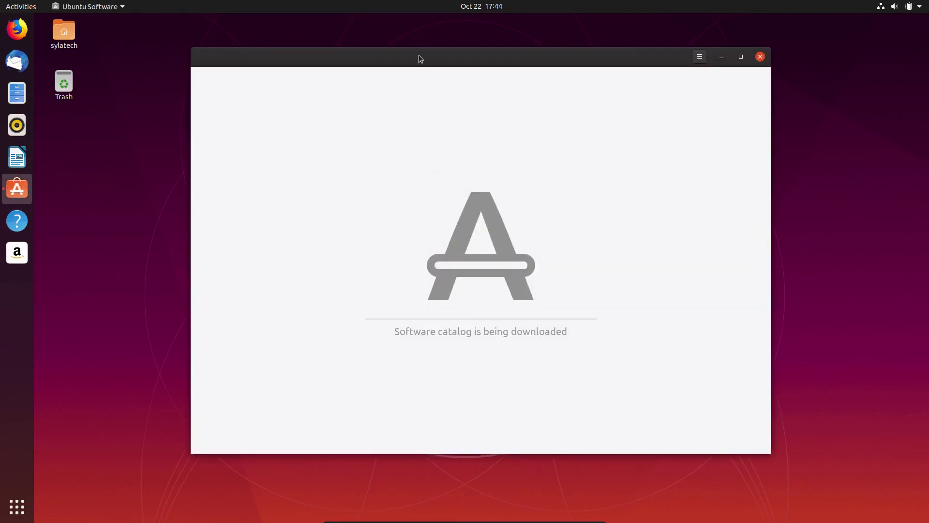
drag(419, 64, 410, 66)
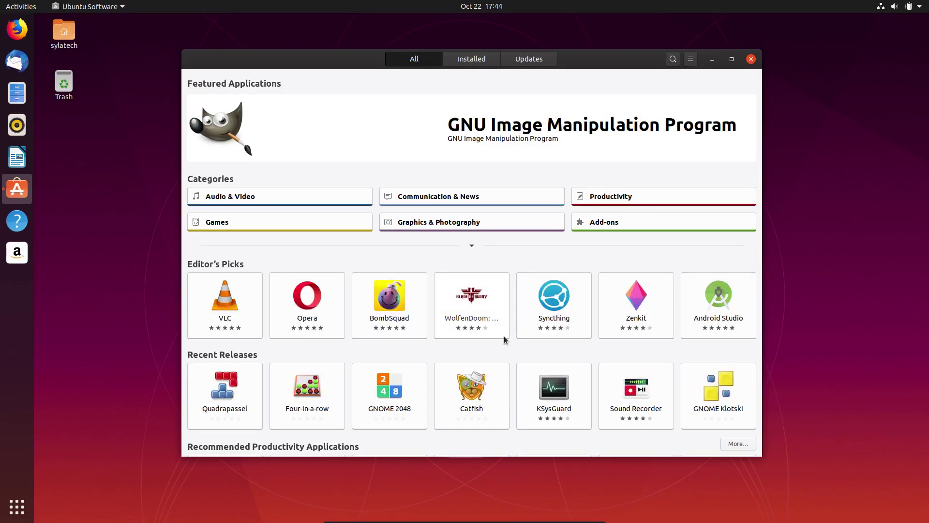
click(672, 59)
text(thunderbird)
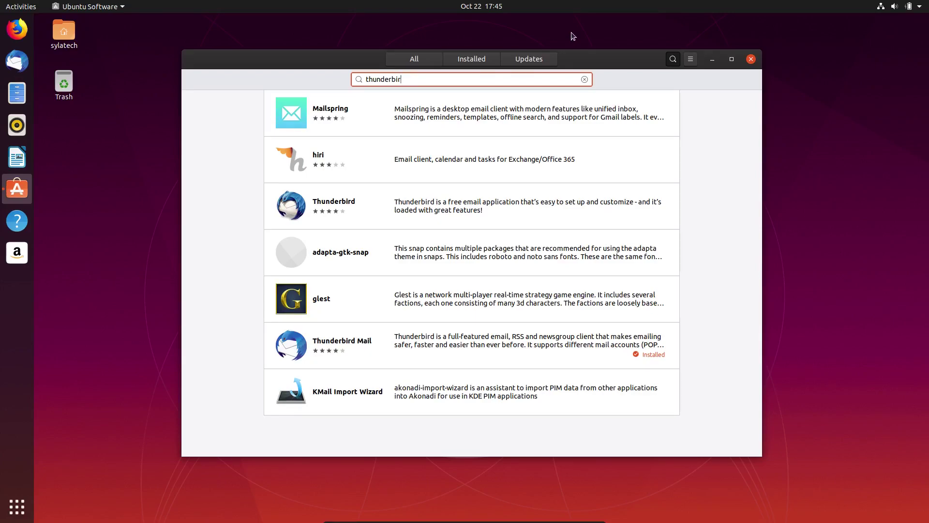
Clear the software search text and return to the overview of all applications.
key(BackSpace)
key(BackSpace)
key(BackSpace)
key(BackSpace)
key(BackSpace)
key(BackSpace)
key(BackSpace)
key(BackSpace)
key(BackSpace)
key(BackSpace)
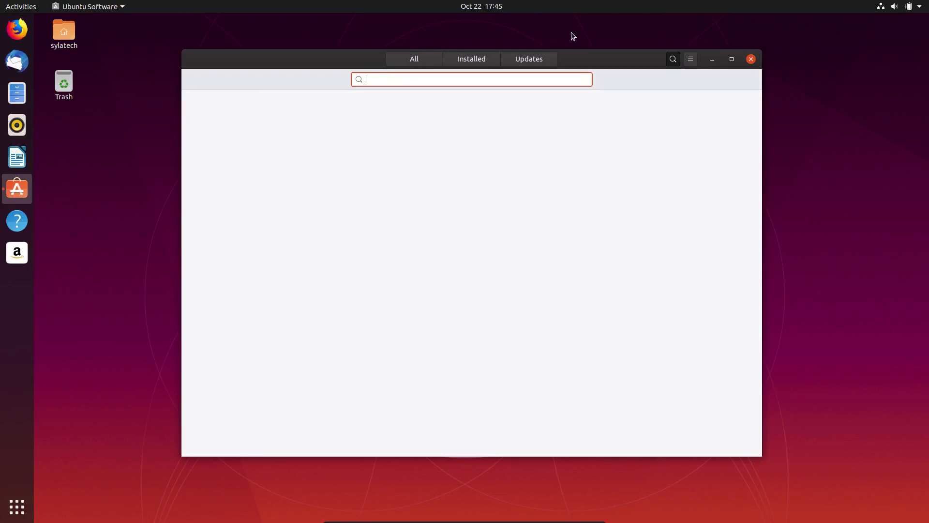
scroll(580, 167, down, 1)
scroll(580, 167, up, 1)
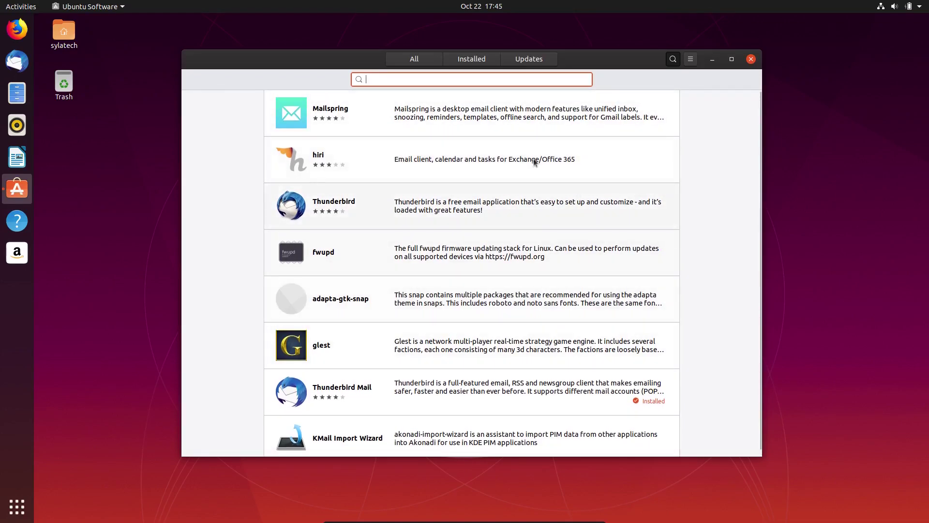
click(433, 59)
Look through the featured and recommended applications in Ubuntu Software, check its options, and close the store.
drag(349, 60, 402, 82)
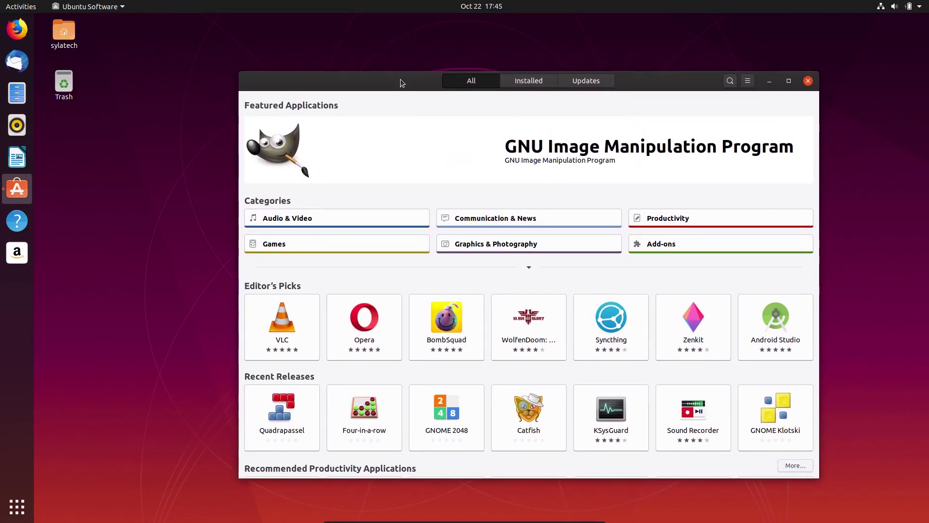
scroll(593, 220, down, 3)
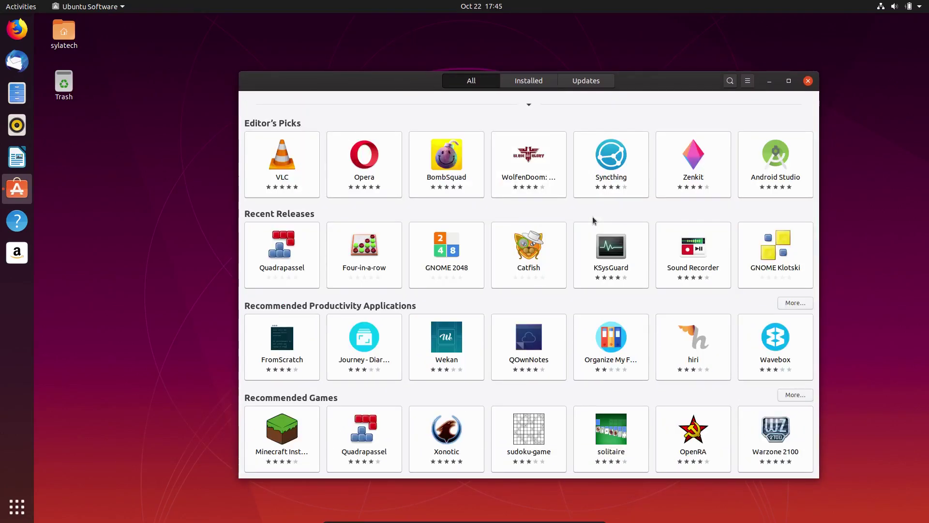
click(746, 82)
click(747, 81)
click(808, 81)
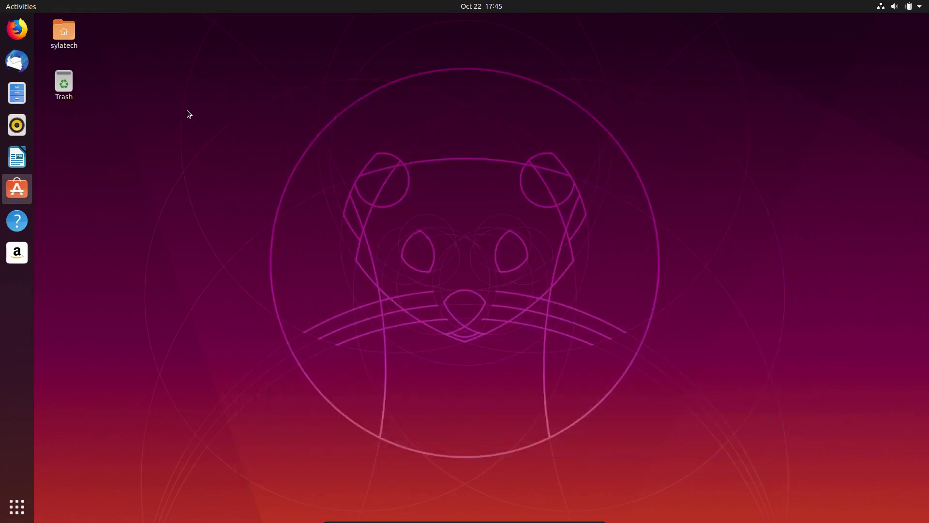
Open Files at the Home folder and display its Preferences window.
click(17, 93)
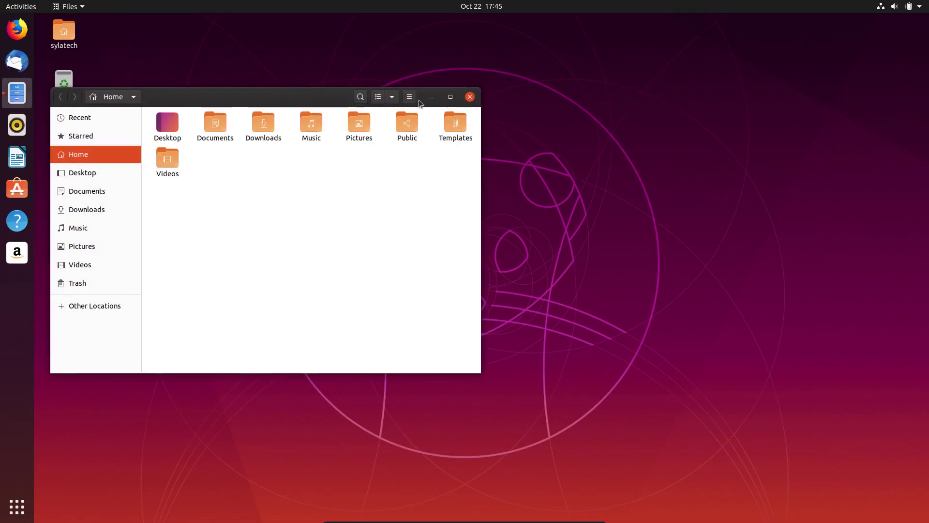
click(409, 97)
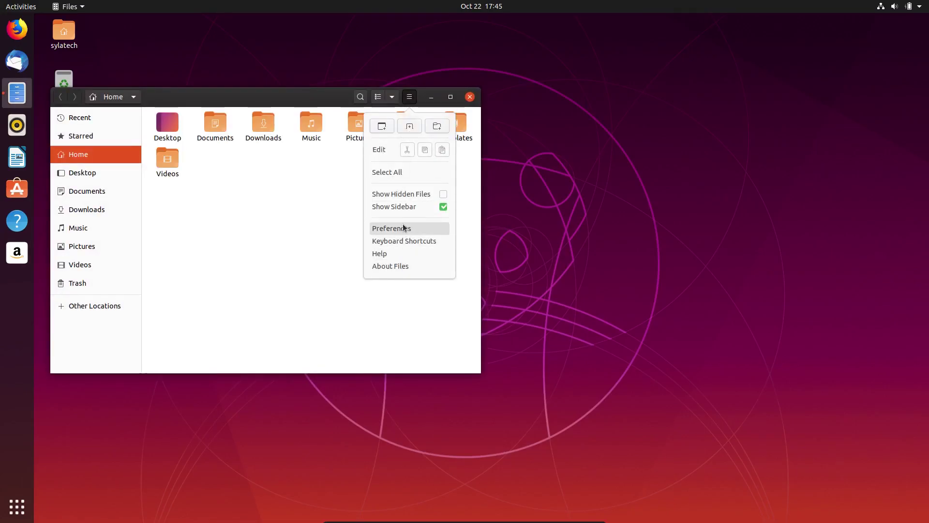
click(403, 228)
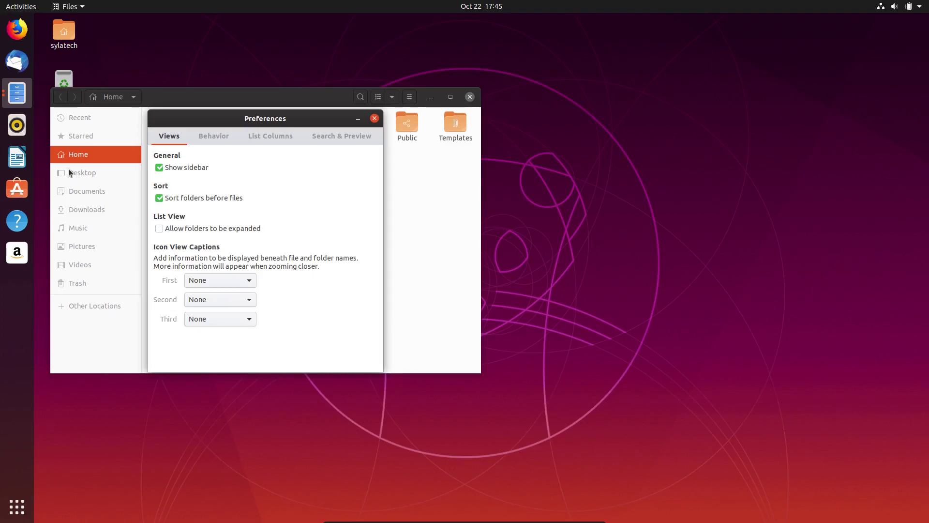
Launch LibreOffice Writer, dismiss the Tip of the day, and close the blank document window.
click(17, 157)
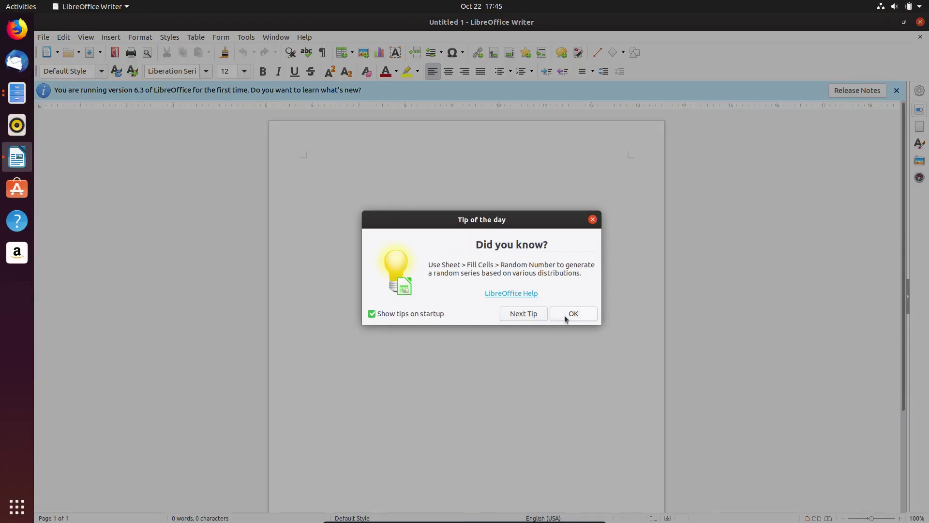
click(565, 316)
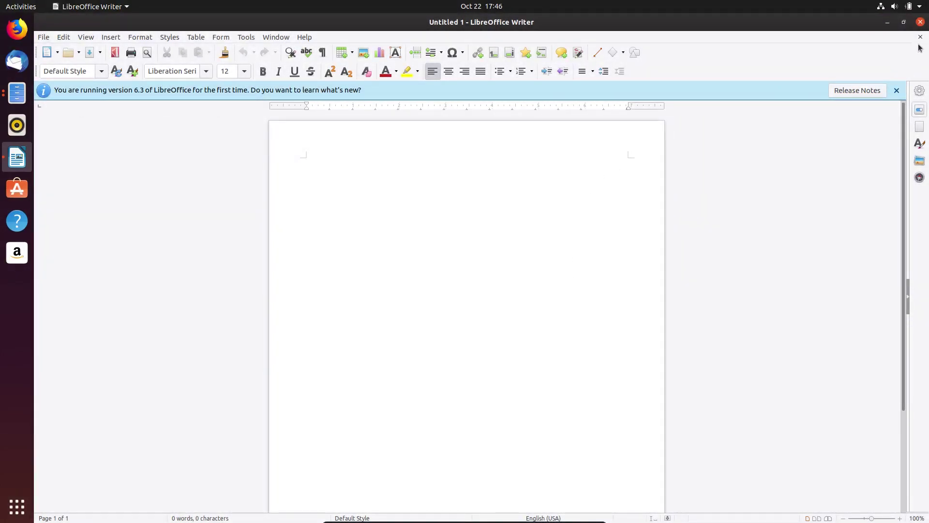
click(921, 23)
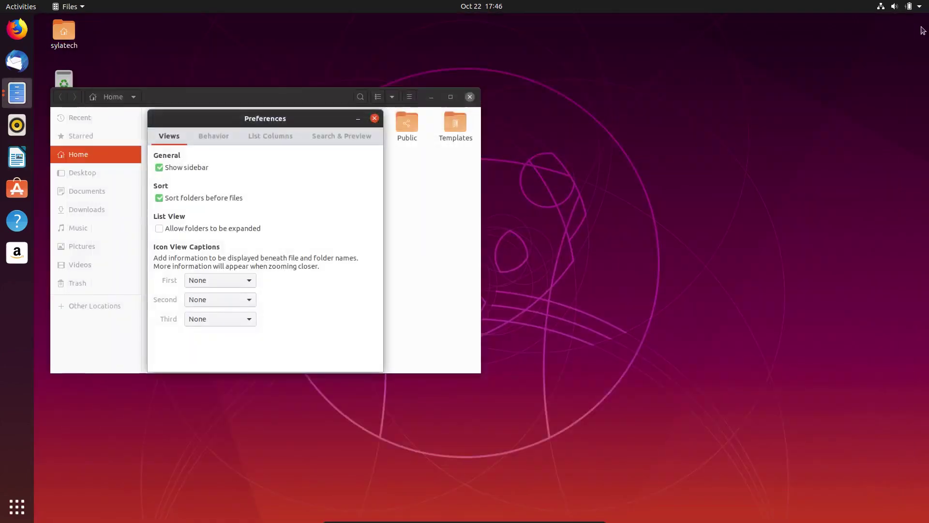
Open the system Settings from the application overview.
click(19, 505)
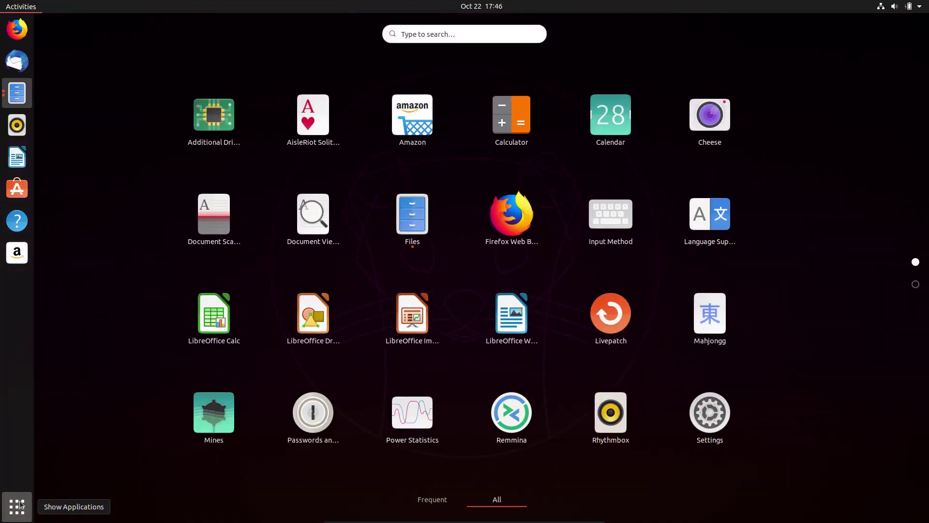
scroll(126, 391, down, 1)
scroll(126, 390, up, 1)
click(711, 411)
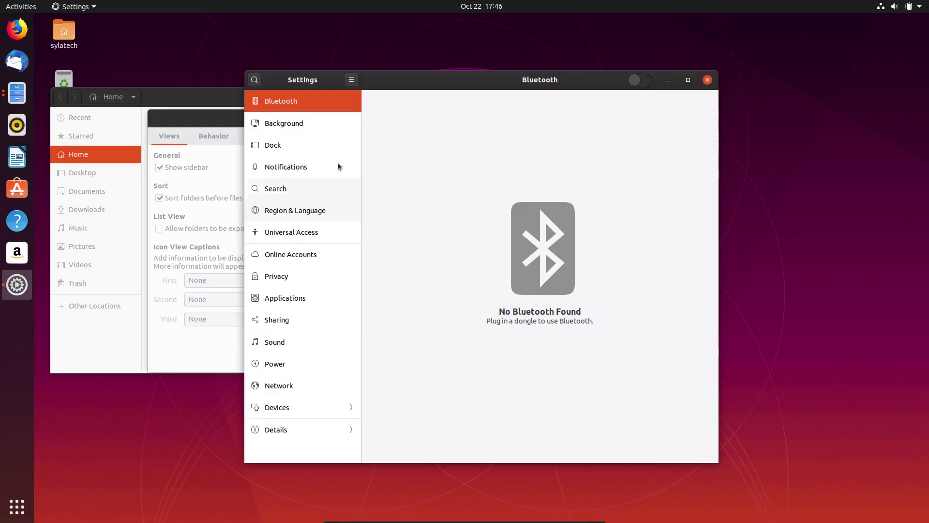
Check the Settings options and the About page with the system details, and return to the main settings list.
click(351, 80)
click(350, 80)
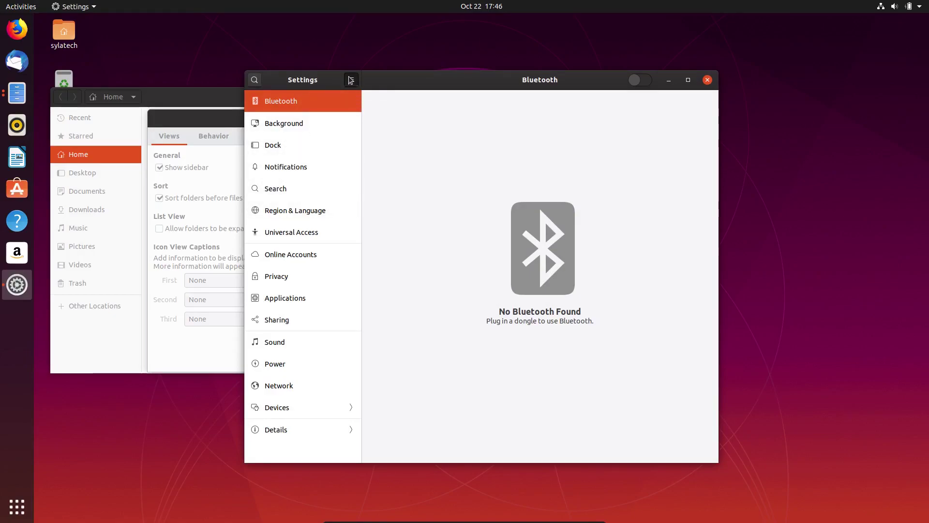
click(291, 431)
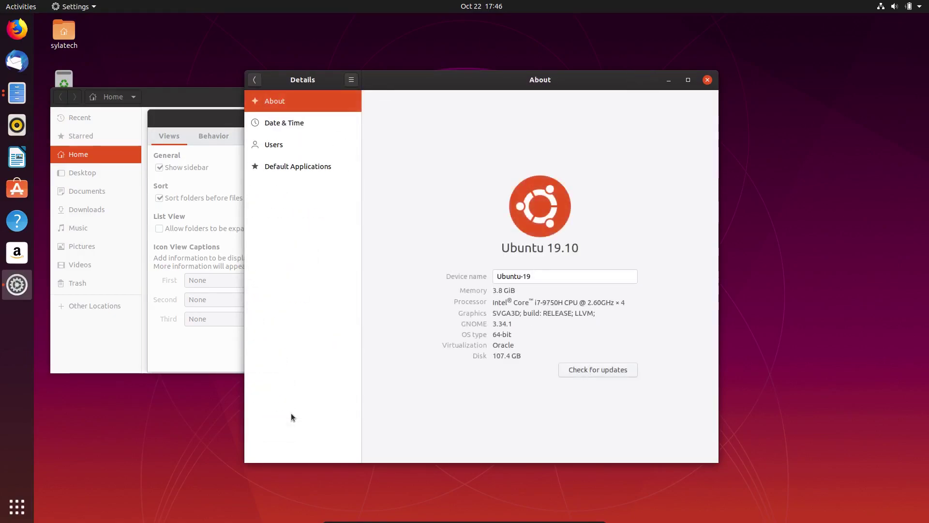
click(255, 80)
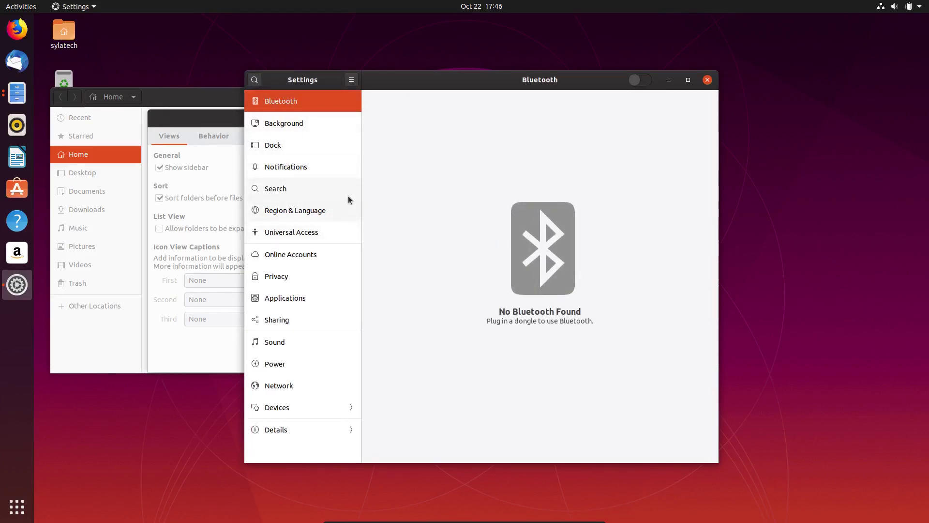
Close the Settings window, the file manager's Preferences and the Files window.
click(708, 80)
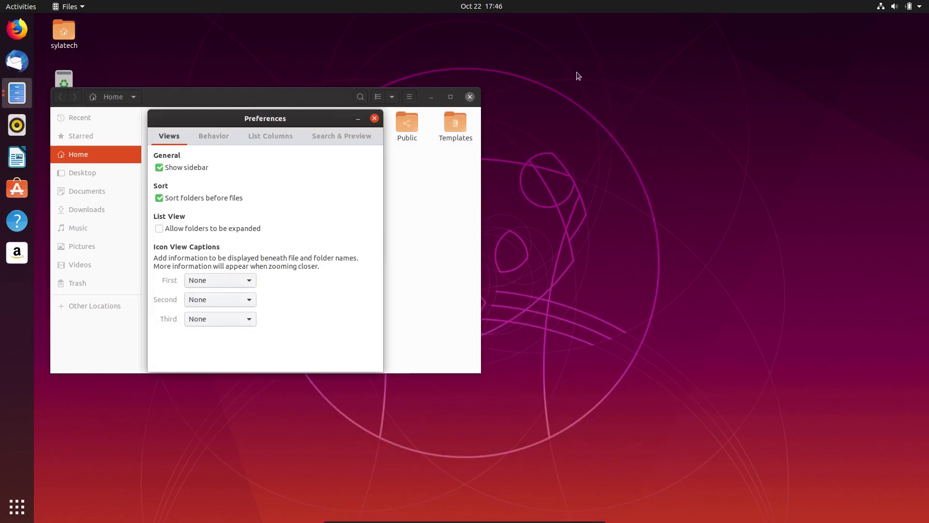
click(375, 118)
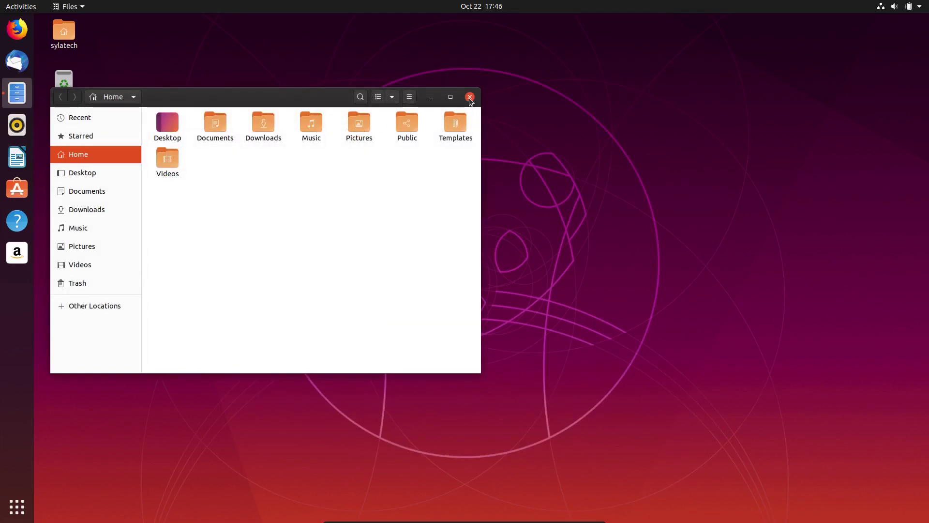
click(469, 97)
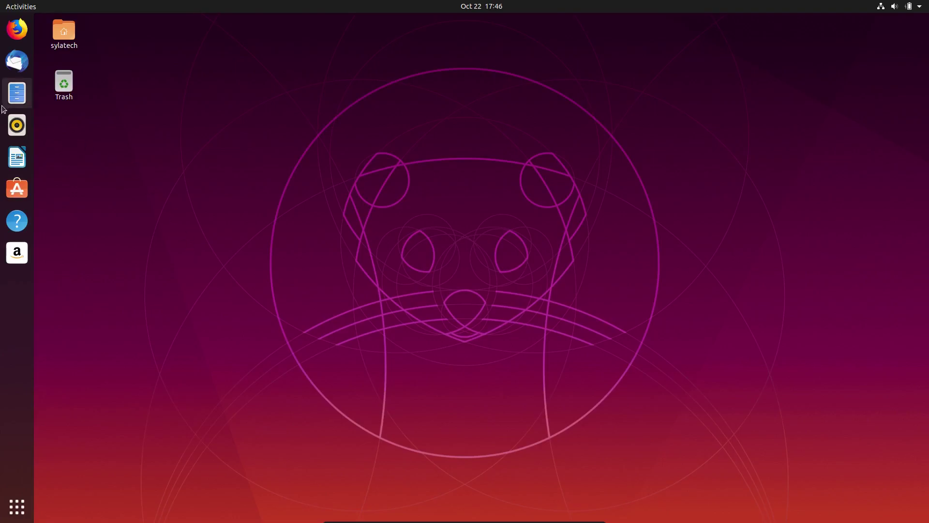
Launch Rhythmbox to view its music library window, and close it.
click(17, 125)
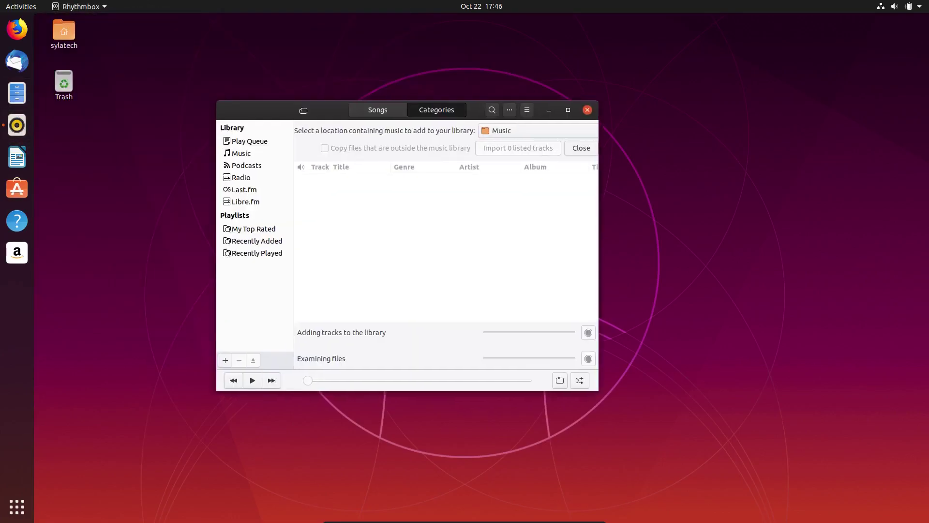
click(589, 109)
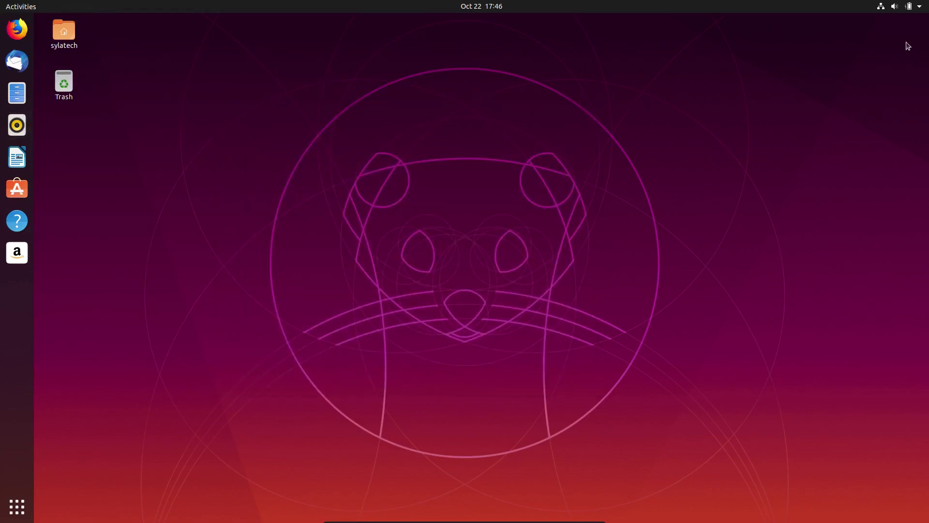
Open the system Settings at the Background page.
click(902, 6)
click(806, 127)
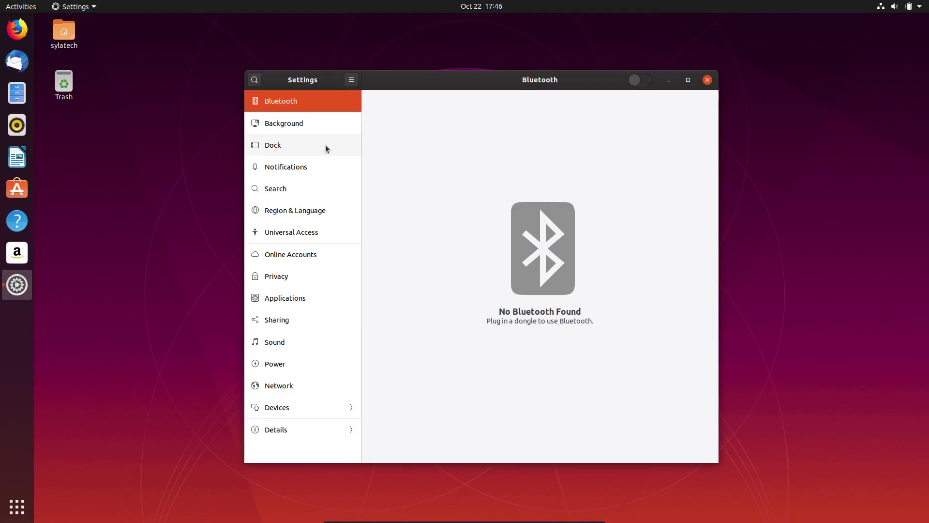
click(305, 123)
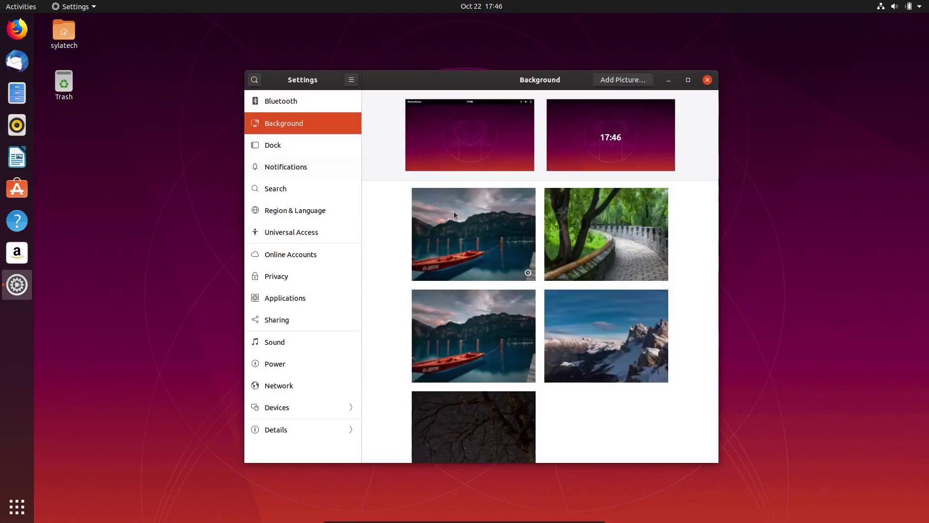
Browse the available wallpapers and display the options for applying the tree-lined path picture, dismissing them without choosing.
scroll(504, 260, down, 5)
scroll(504, 260, up, 5)
scroll(504, 260, down, 5)
scroll(505, 260, up, 10)
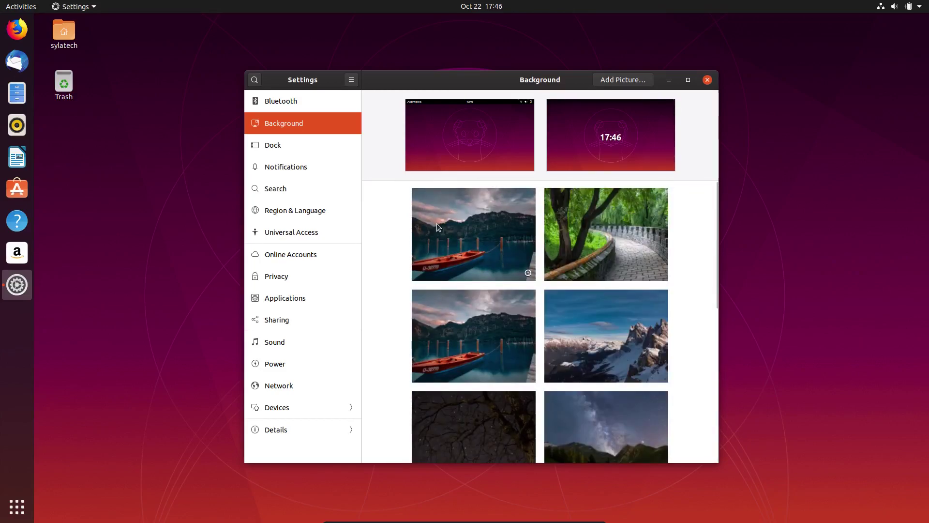
click(570, 235)
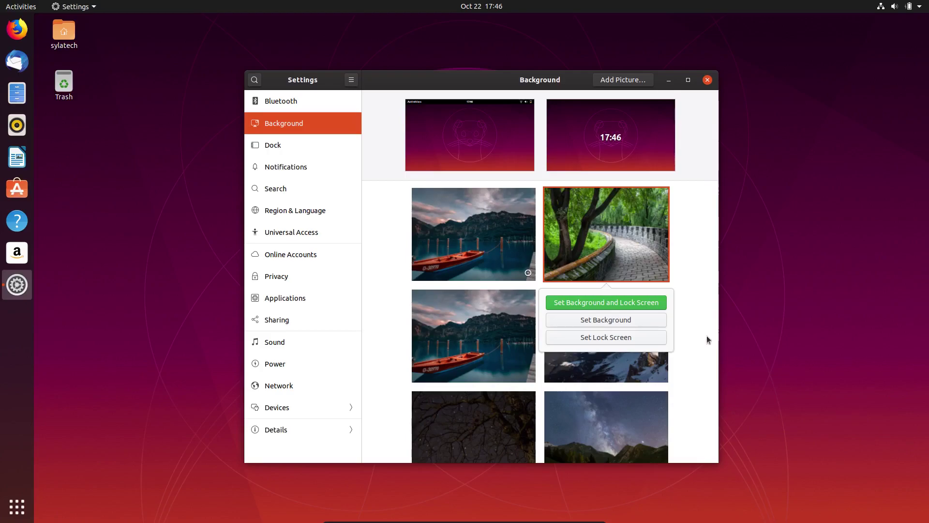
click(689, 312)
Set the pink and purple folded-surface Ubuntu logo wallpaper as both background and lock screen.
scroll(689, 312, down, 3)
scroll(689, 313, up, 3)
scroll(689, 313, down, 6)
scroll(689, 314, up, 6)
scroll(688, 317, down, 4)
scroll(689, 317, down, 2)
scroll(689, 317, up, 4)
scroll(691, 316, down, 3)
scroll(691, 315, up, 1)
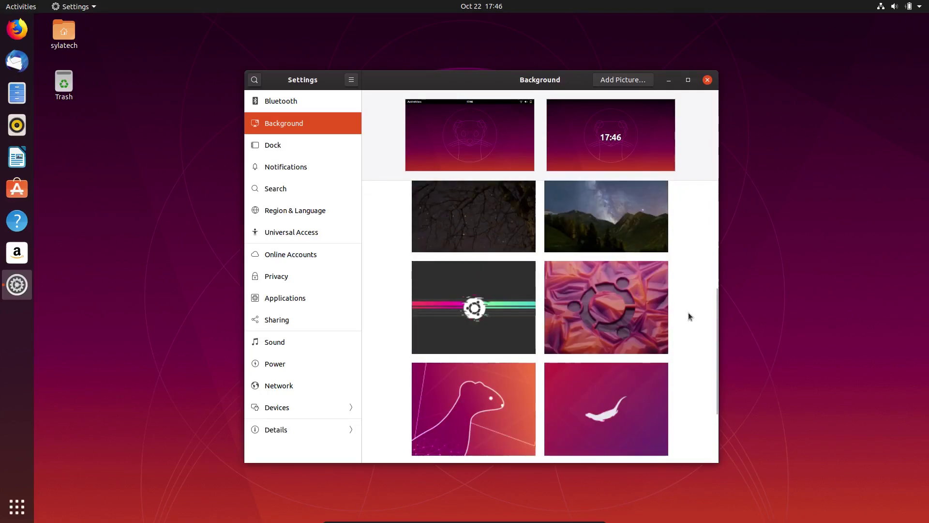
click(615, 306)
click(606, 376)
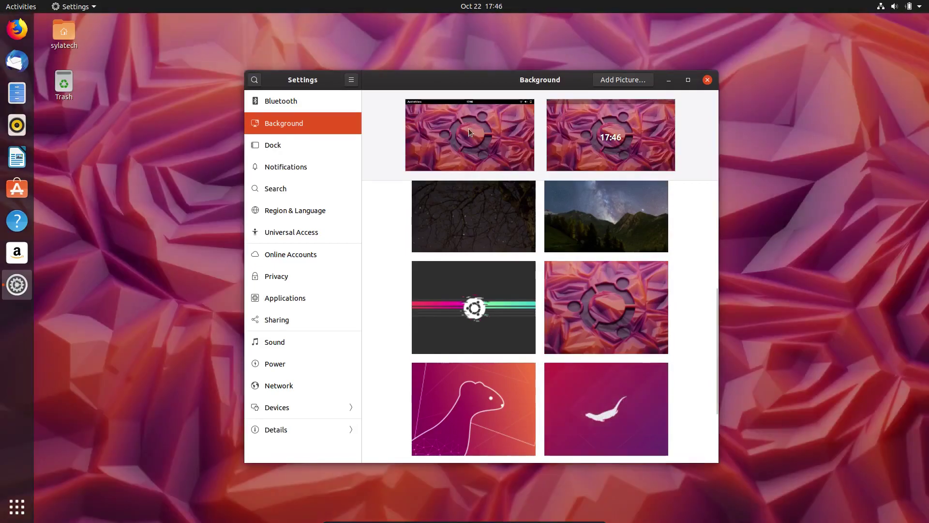
Check the picture chooser for adding a custom background, cancel it, and close Settings.
drag(456, 83, 650, 38)
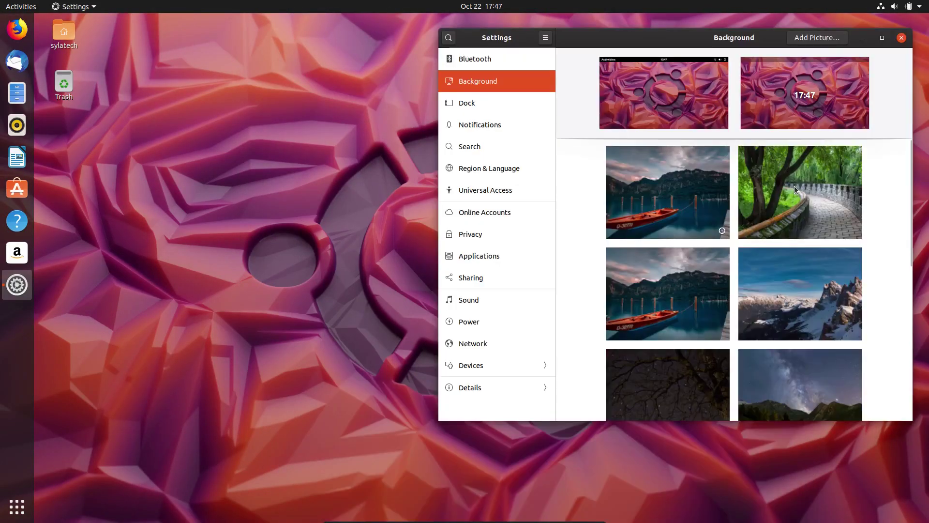
click(817, 37)
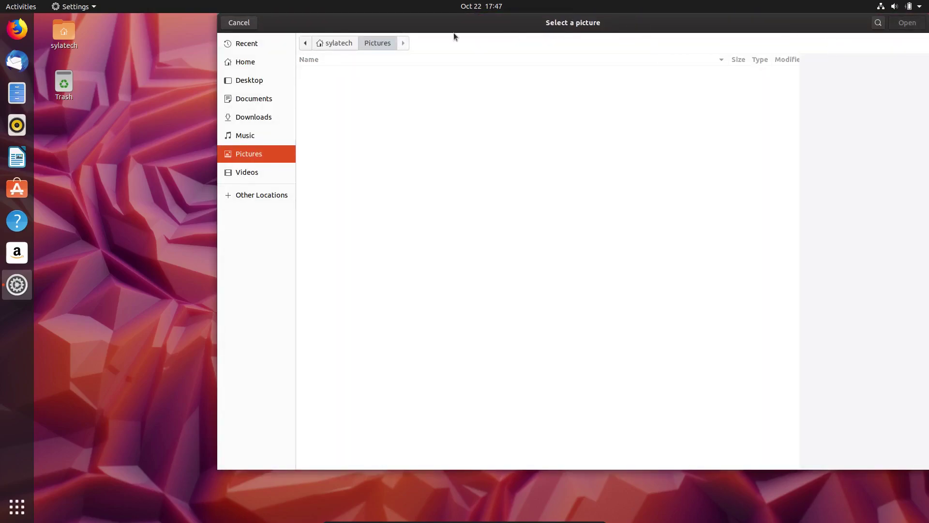
click(244, 24)
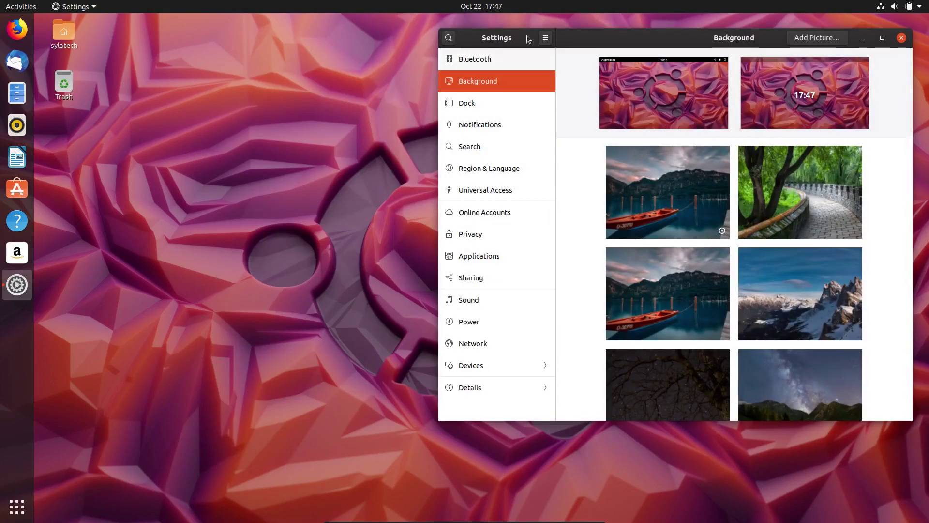
drag(582, 46, 392, 114)
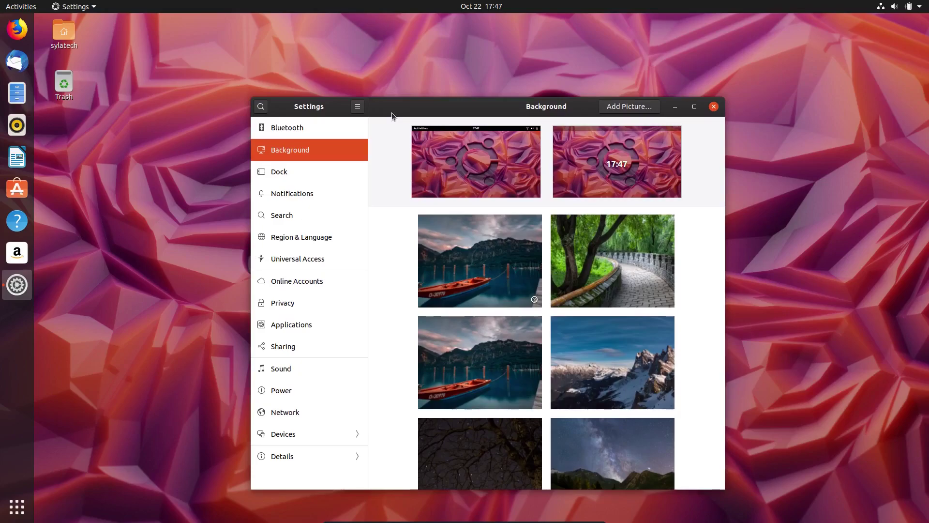
click(714, 107)
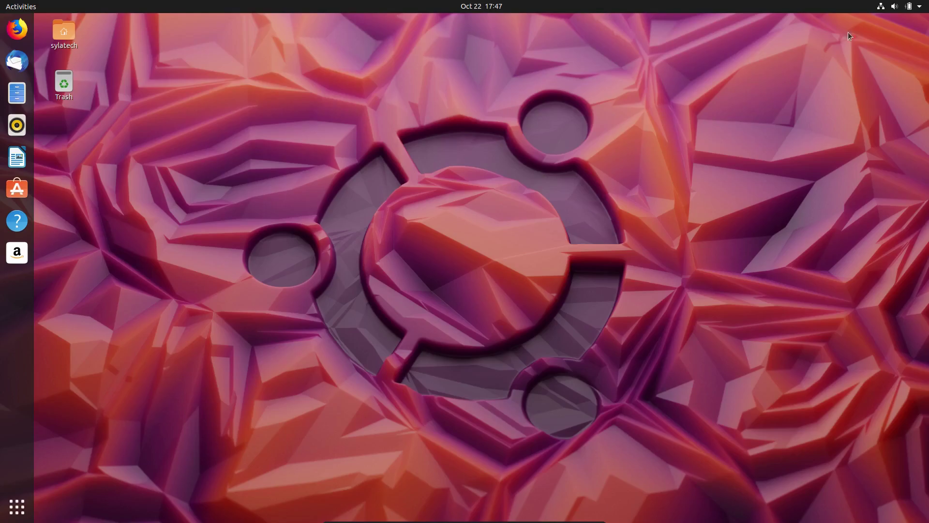
Leave the Ubuntu virtual machine and switch to the Kubuntu release notes in the web browser.
click(879, 6)
click(893, 126)
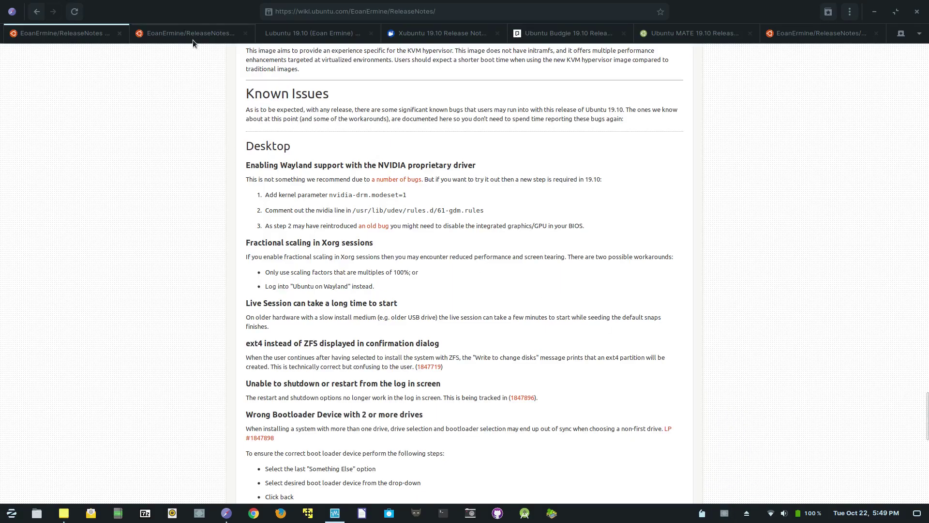
click(193, 33)
Review the Kubuntu 19.10 notes on Plasma 5.16, KDE Applications 19.04.3, the browser, office suite and Qt.
scroll(239, 225, down, 1)
scroll(240, 225, down, 7)
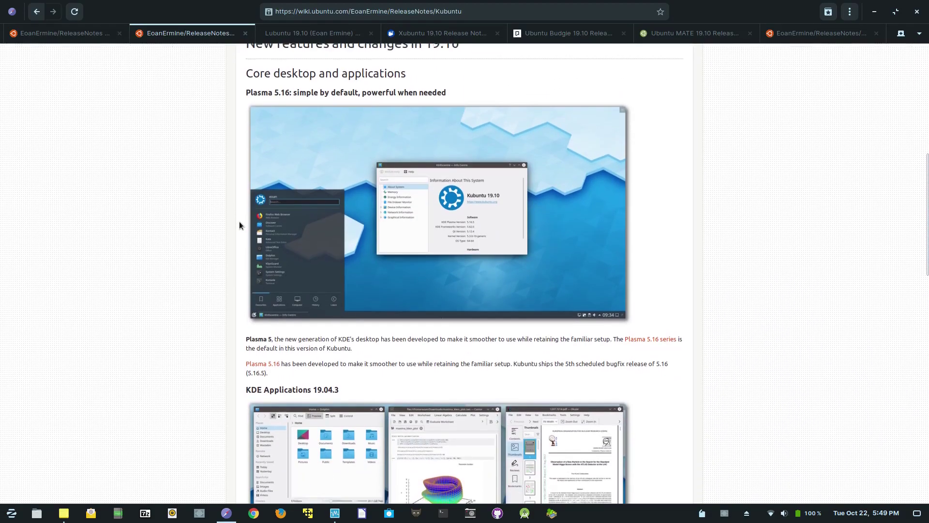
scroll(240, 225, down, 7)
scroll(239, 223, down, 1)
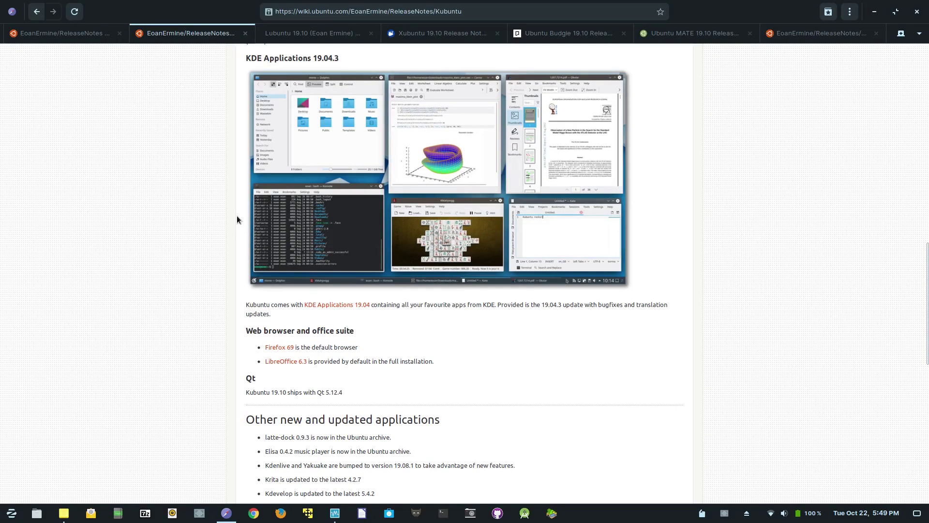
scroll(308, 301, up, 7)
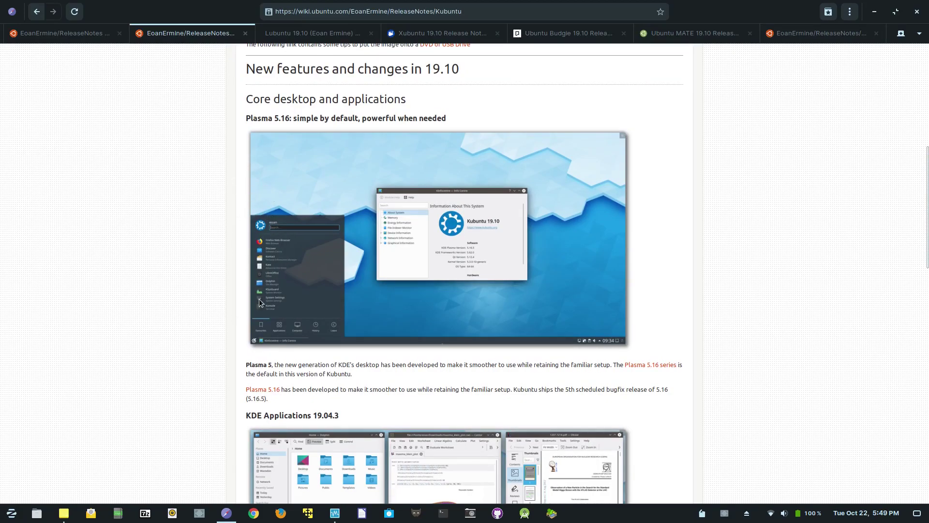
scroll(271, 280, down, 4)
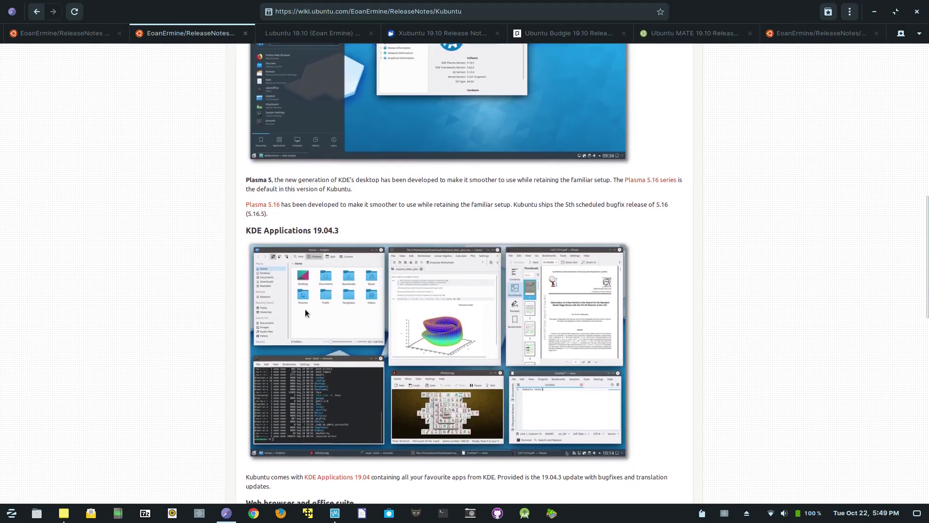
scroll(300, 291, down, 9)
scroll(269, 252, up, 2)
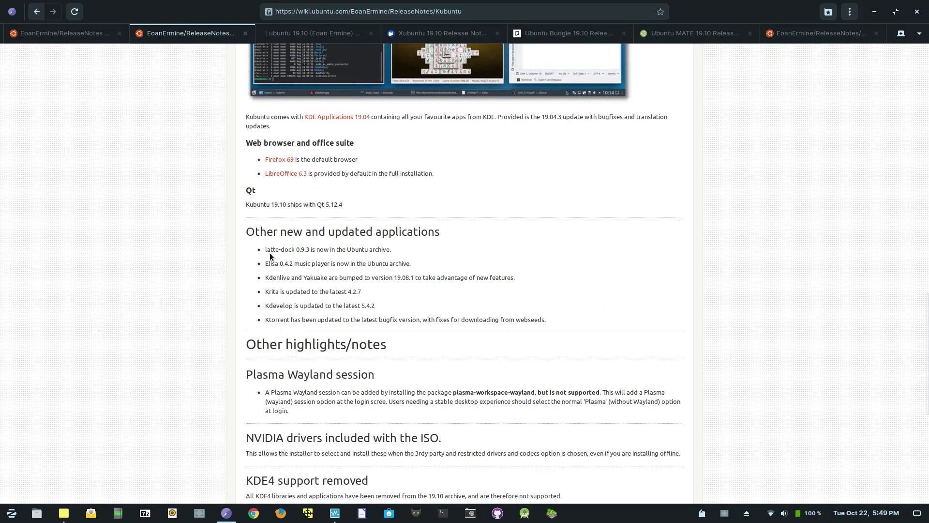
Read the Kubuntu sections on other updated applications, highlights such as the Plasma Wayland session, and known problems.
scroll(269, 253, down, 8)
scroll(286, 219, up, 12)
scroll(284, 202, down, 4)
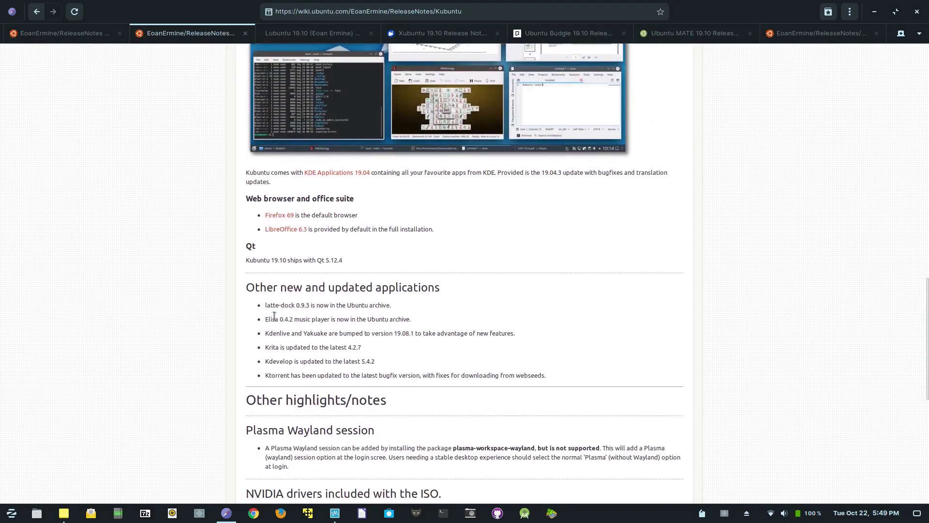
triple_click(280, 302)
click(279, 303)
scroll(280, 303, down, 2)
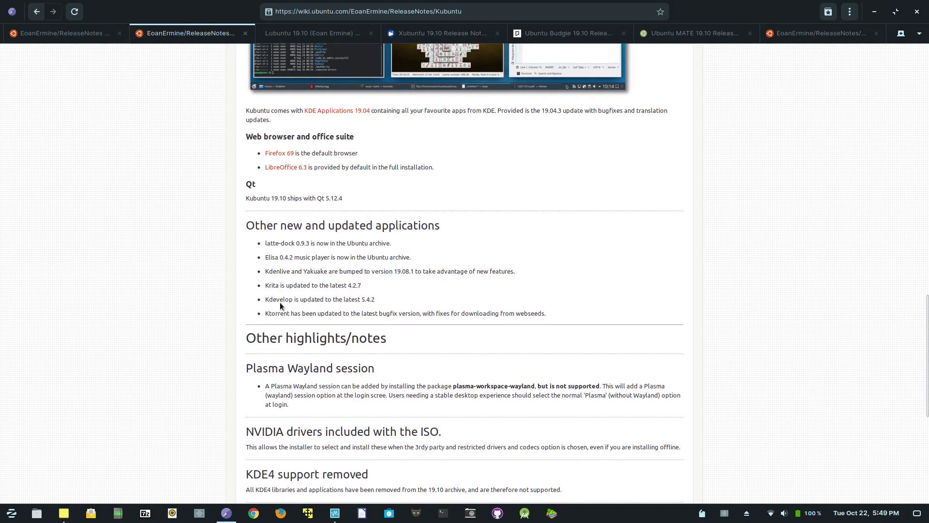
scroll(280, 302, down, 2)
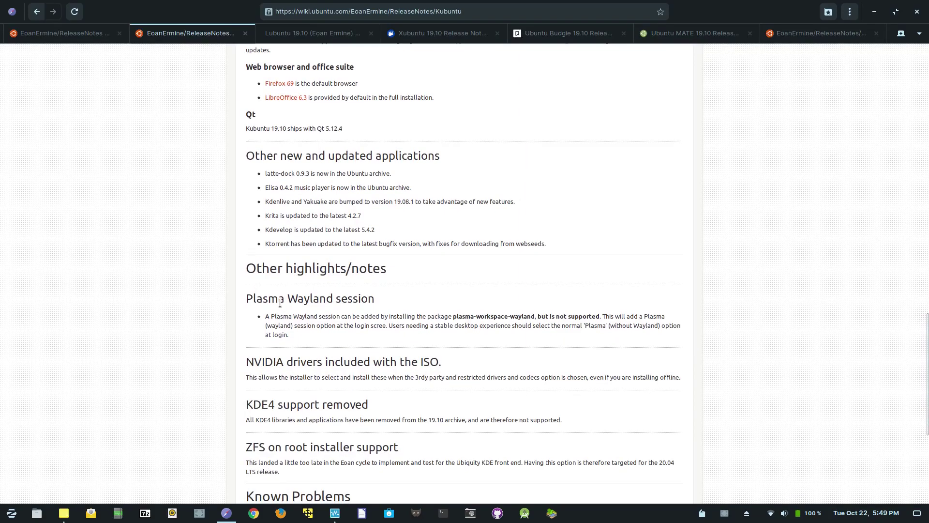
scroll(280, 303, down, 1)
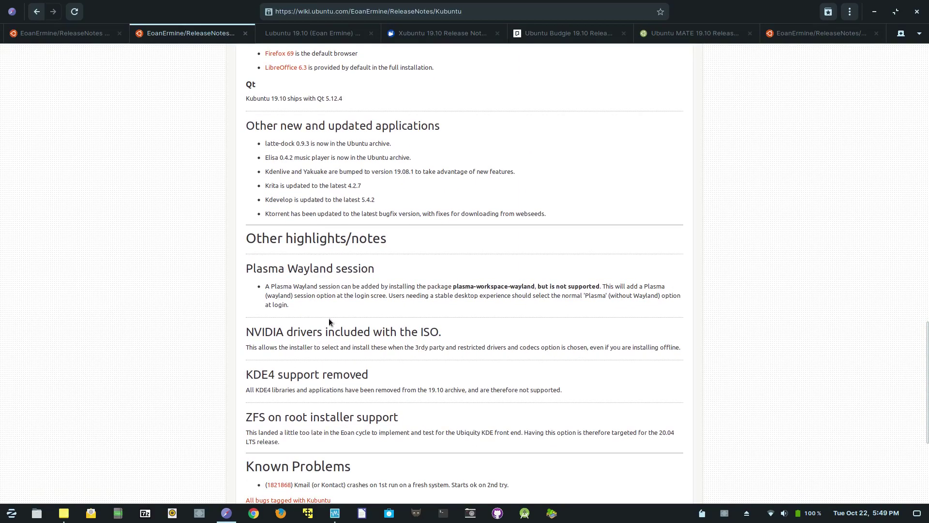
scroll(292, 362, down, 1)
scroll(292, 363, up, 7)
scroll(293, 365, up, 8)
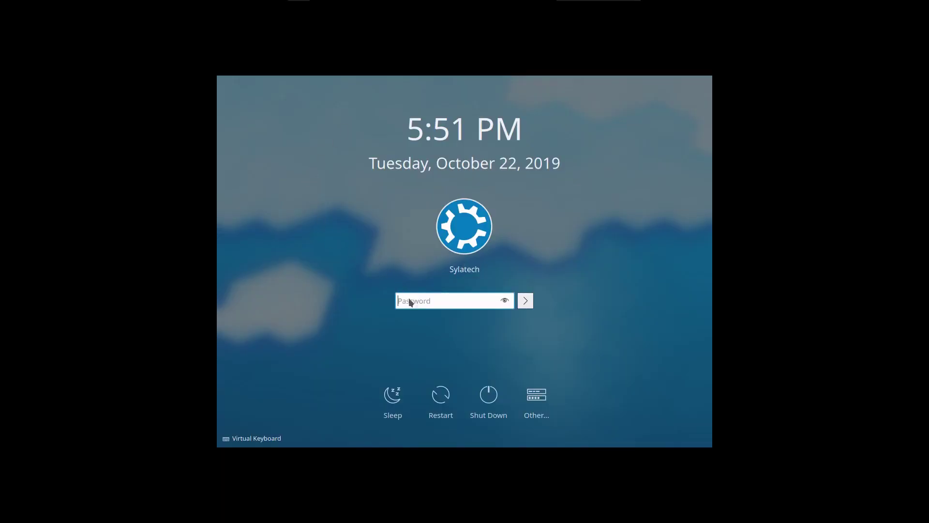
Log in to the Kubuntu 19.10 virtual machine with the account password, and refit its full-screen display to fill the monitor.
text(******)
key(Return)
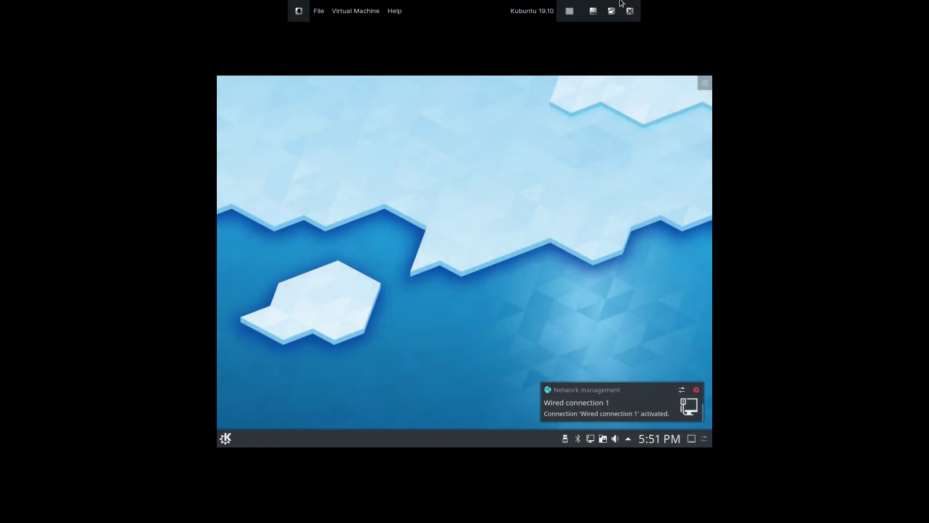
click(617, 10)
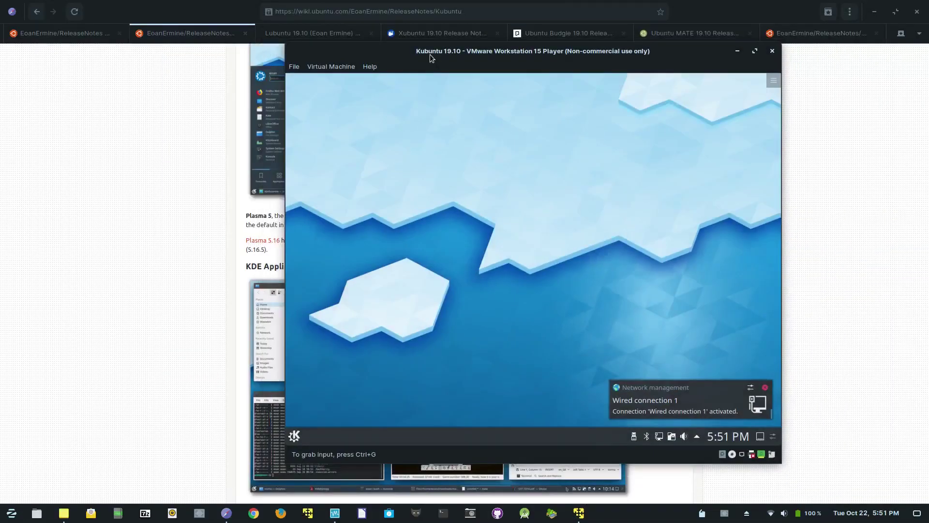
click(348, 67)
click(373, 108)
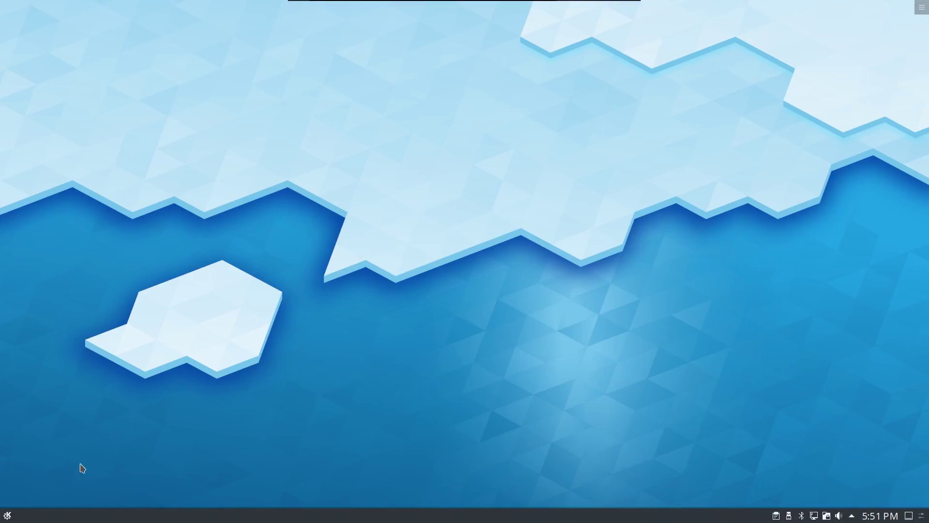
Open the Trash in Dolphin from the application launcher, view the Home folder, and close the file manager.
click(8, 515)
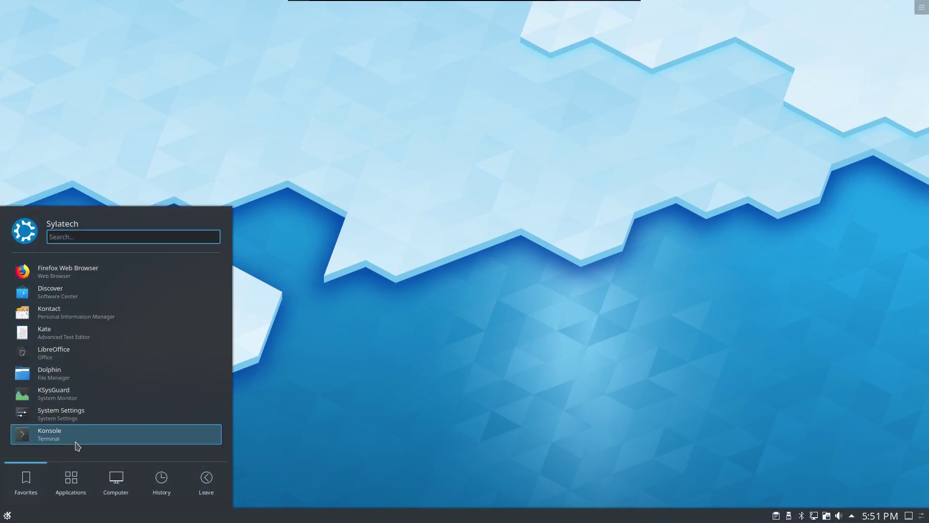
mouse_move(116, 477)
click(214, 450)
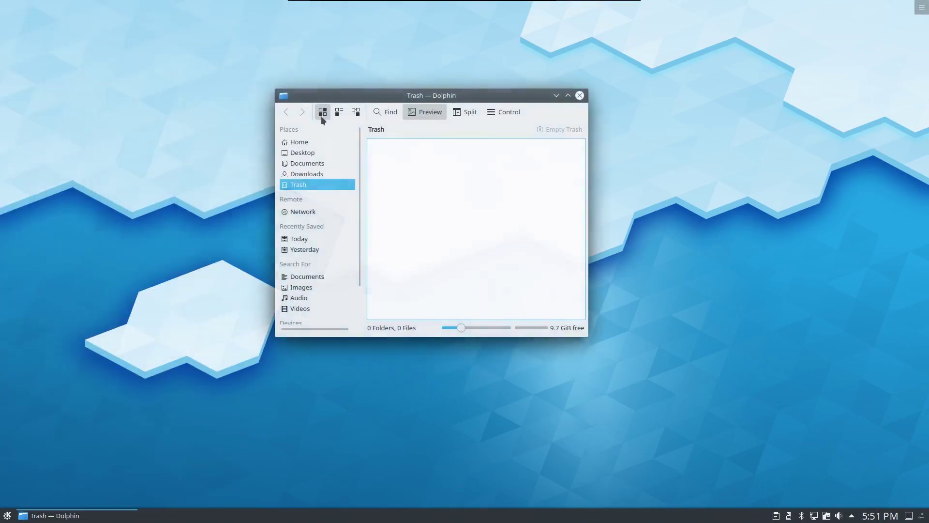
click(299, 143)
click(583, 95)
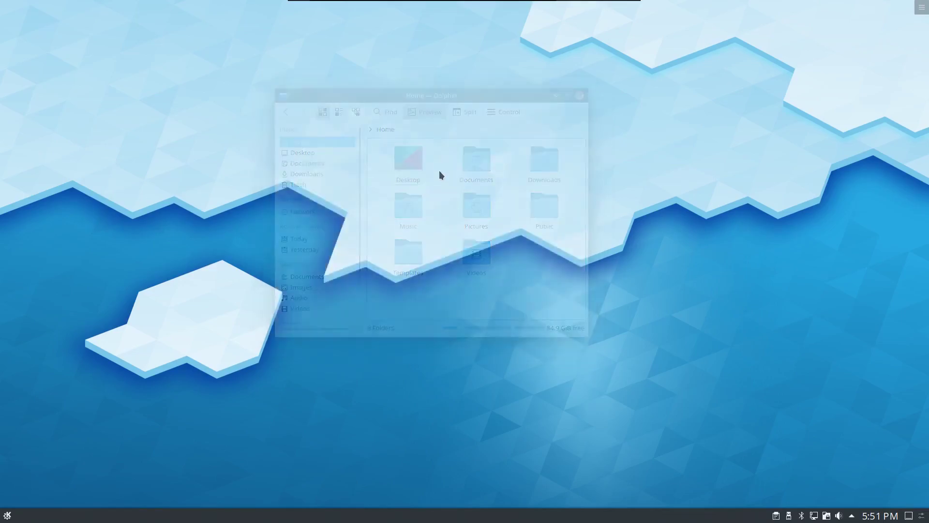
Open the desktop's wallpaper settings, browse the available images, and apply the Cluster wallpaper.
right_click(469, 219)
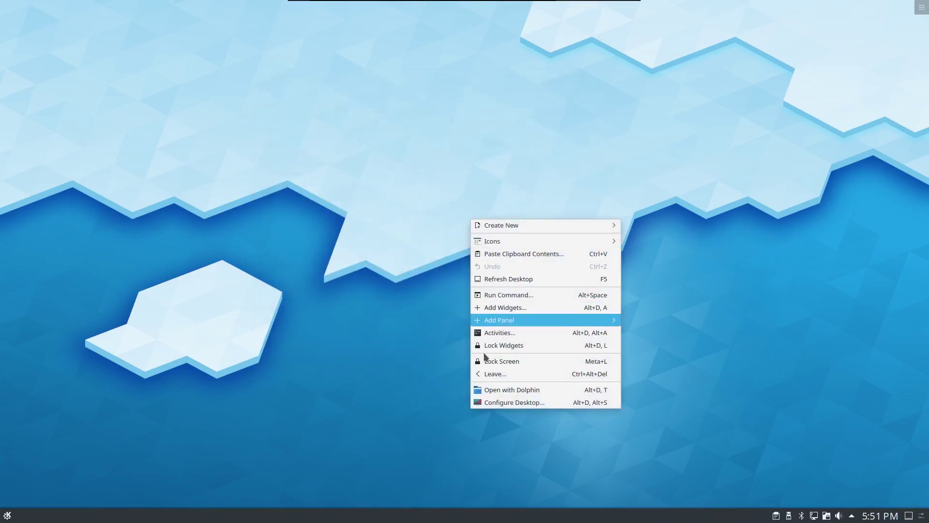
click(494, 407)
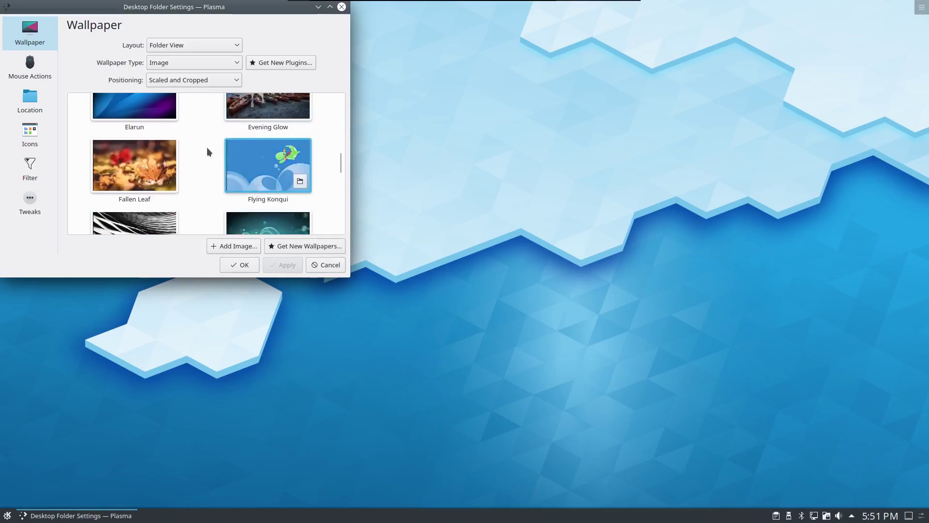
scroll(189, 167, down, 5)
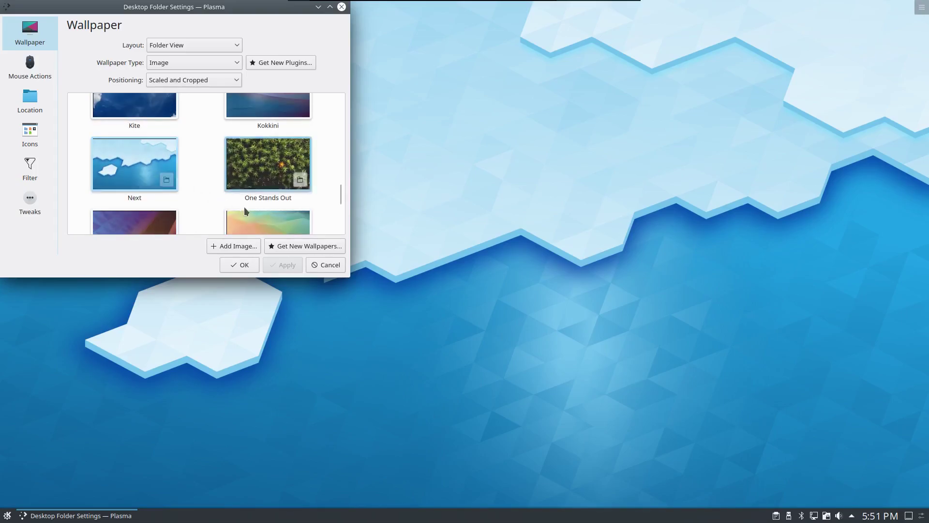
scroll(187, 151, up, 8)
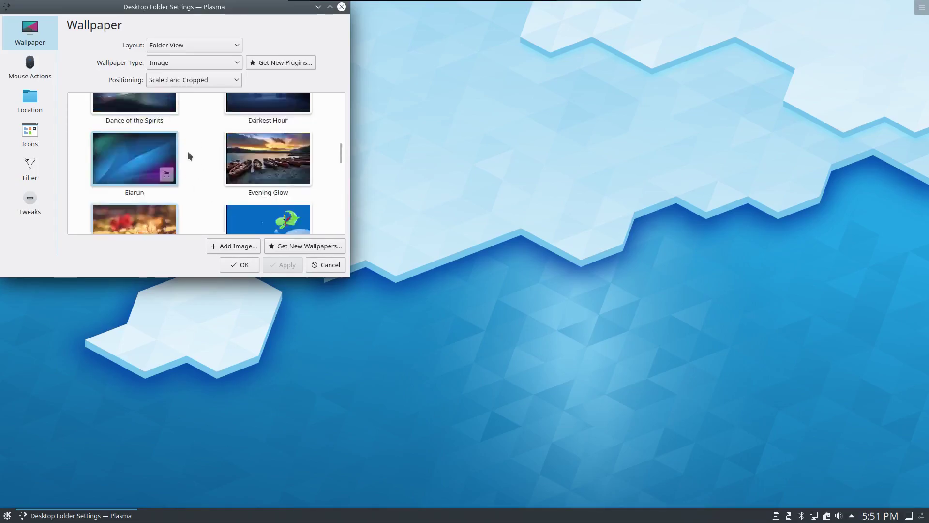
scroll(187, 151, up, 2)
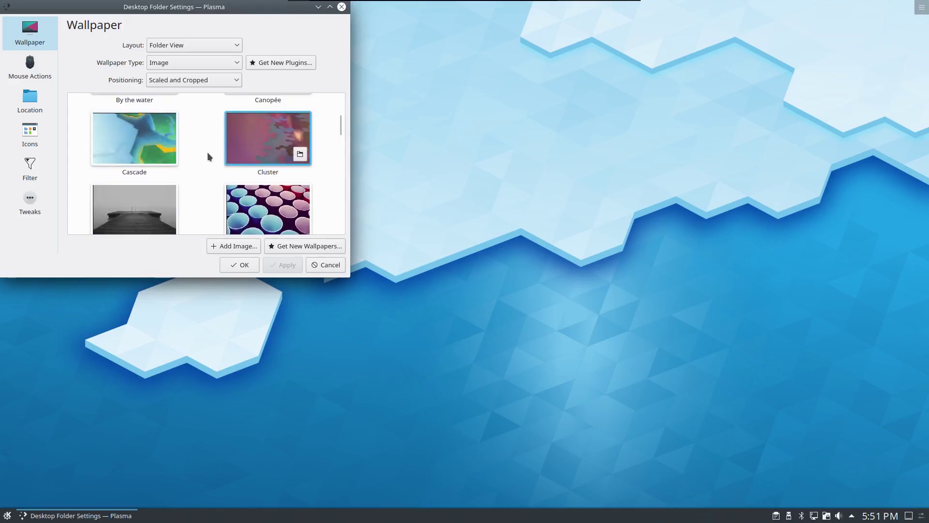
click(276, 145)
click(278, 266)
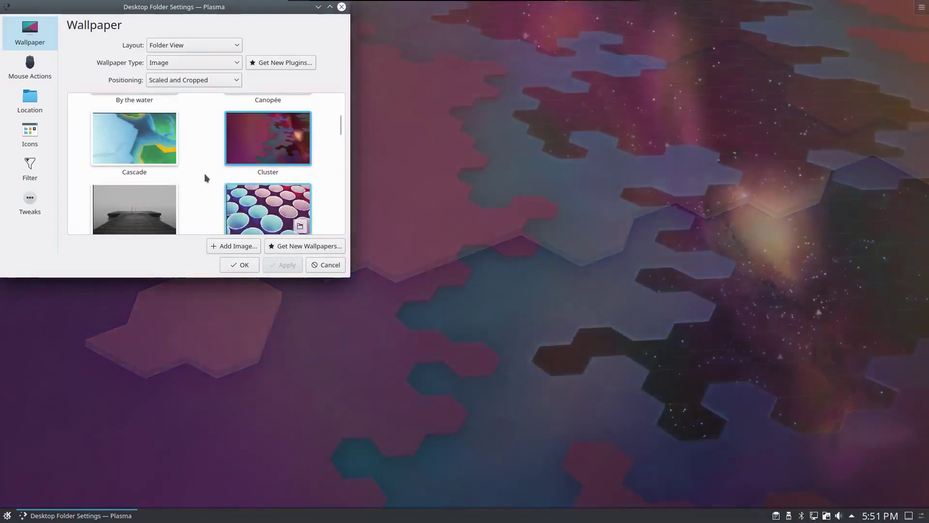
Browse further through the wallpaper list and apply the One Stands Out wallpaper.
scroll(205, 177, down, 5)
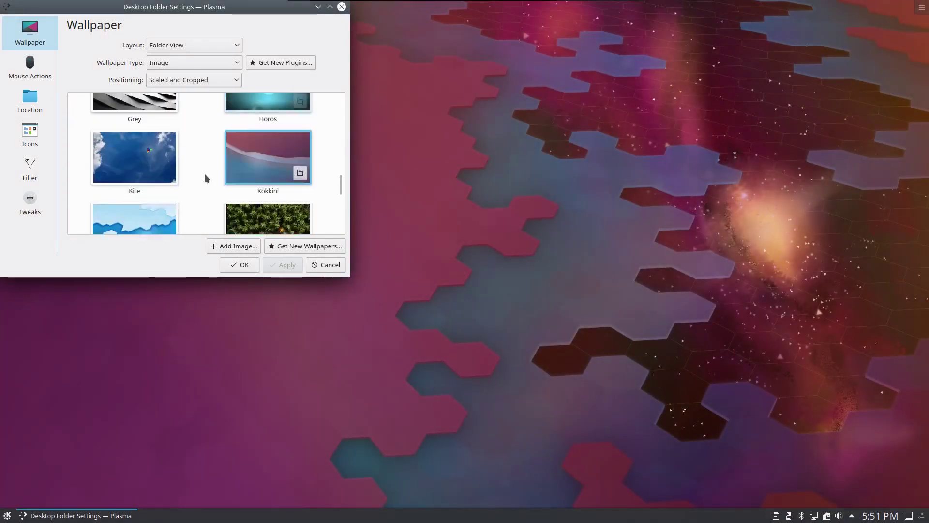
scroll(204, 174, up, 1)
click(242, 160)
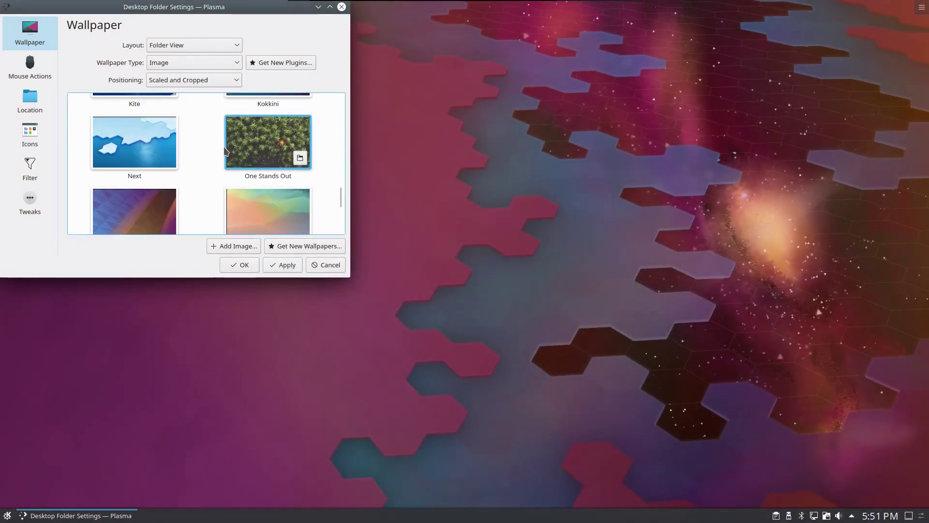
click(278, 265)
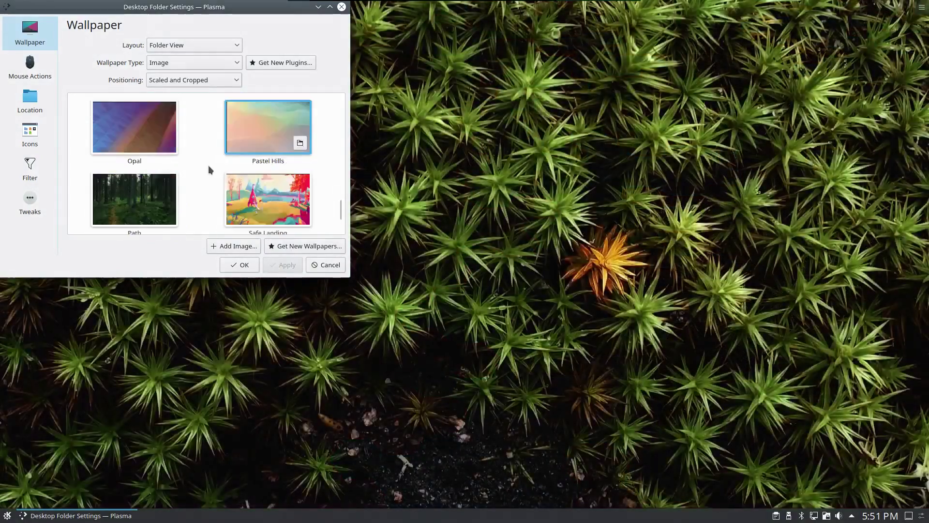
Apply the Path wallpaper, move the settings window aside to view the desktop, and close it.
scroll(208, 165, down, 4)
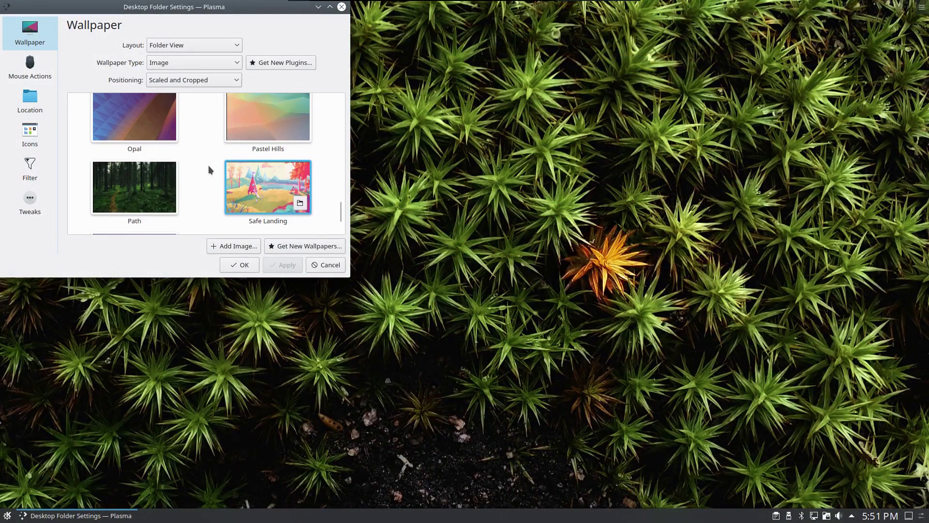
click(142, 168)
click(272, 265)
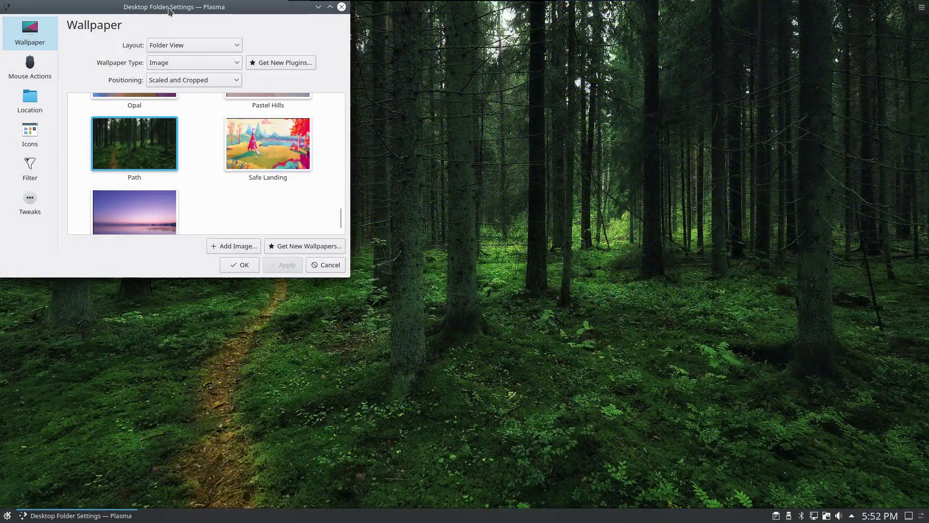
drag(169, 10, 544, 179)
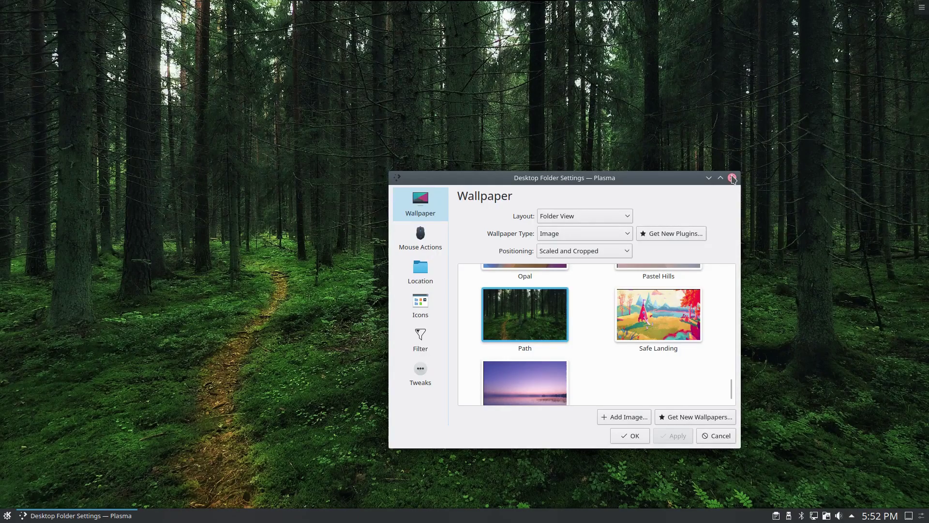
click(733, 178)
View the application launcher's favourites and check a system tray applet, closing each again.
click(6, 516)
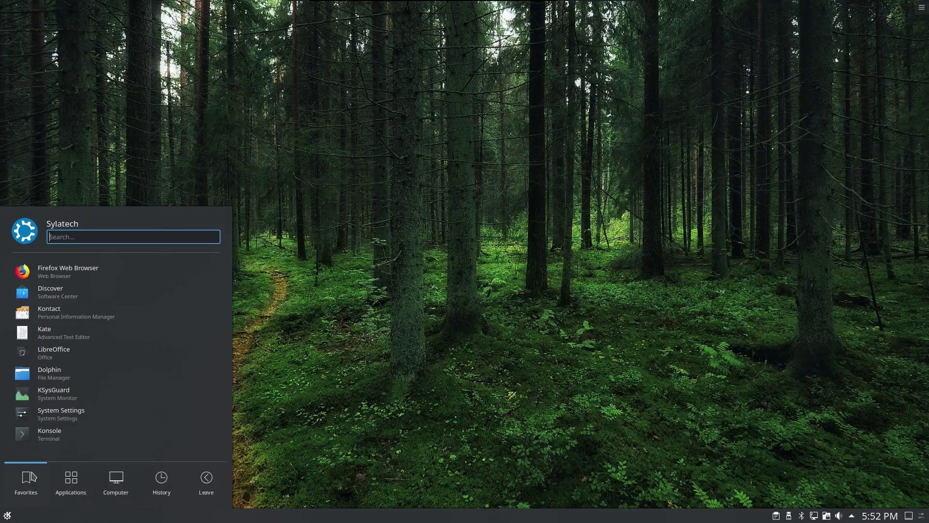
click(5, 514)
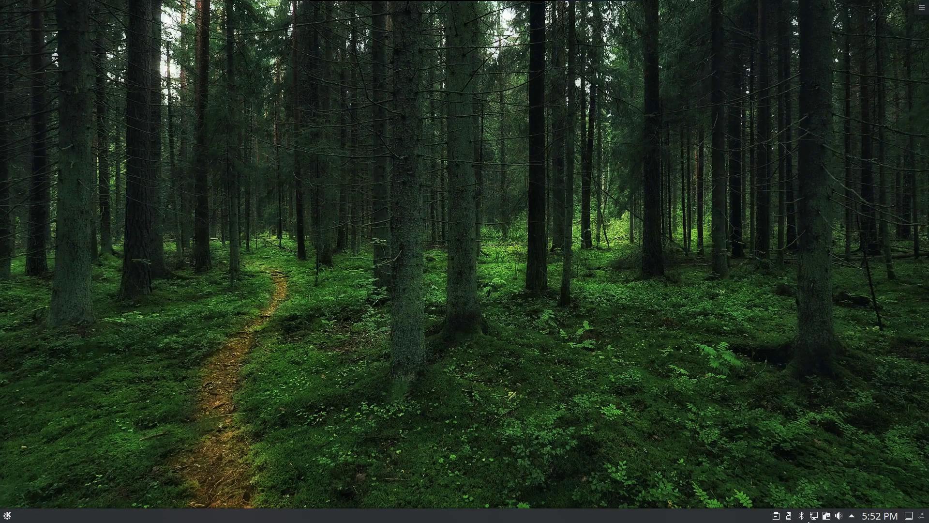
click(827, 517)
click(827, 516)
Look over the launcher's application categories, open Discover to view its featured applications, and close it.
click(6, 516)
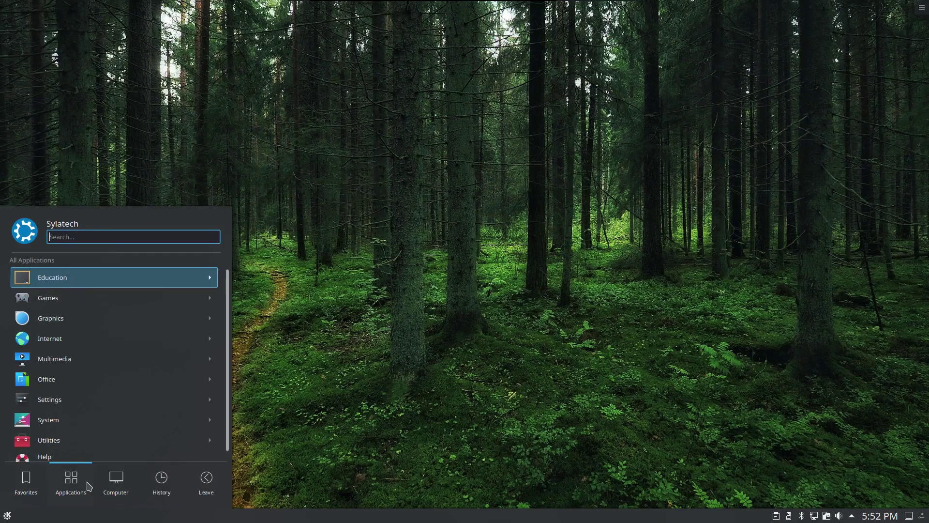
mouse_move(58, 484)
mouse_move(27, 482)
click(40, 295)
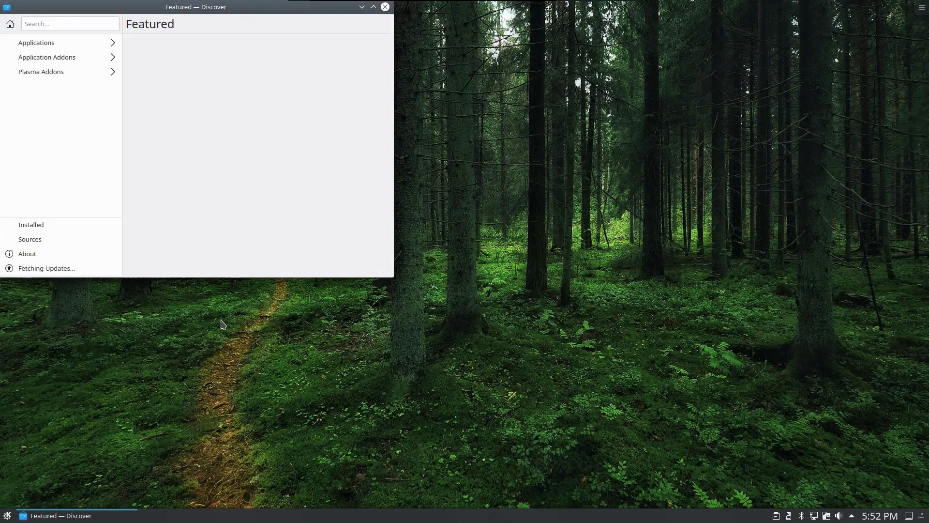
drag(119, 10, 412, 96)
click(313, 87)
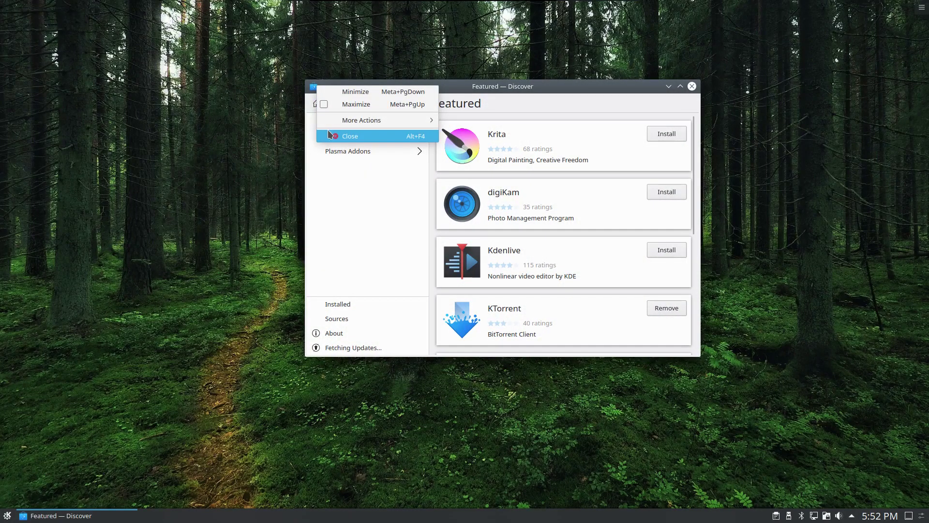
click(347, 136)
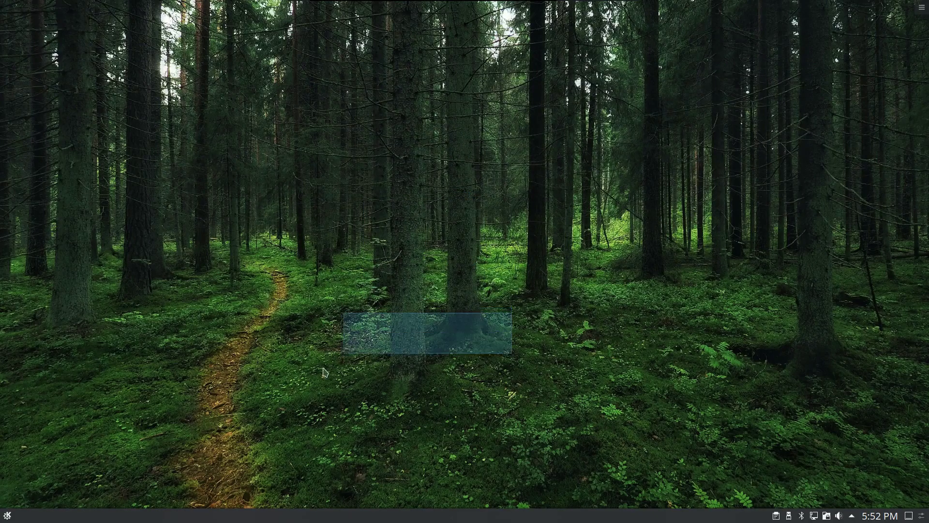
Shut down the Kubuntu virtual machine from the application launcher and confirm the shutdown.
click(13, 517)
mouse_move(207, 506)
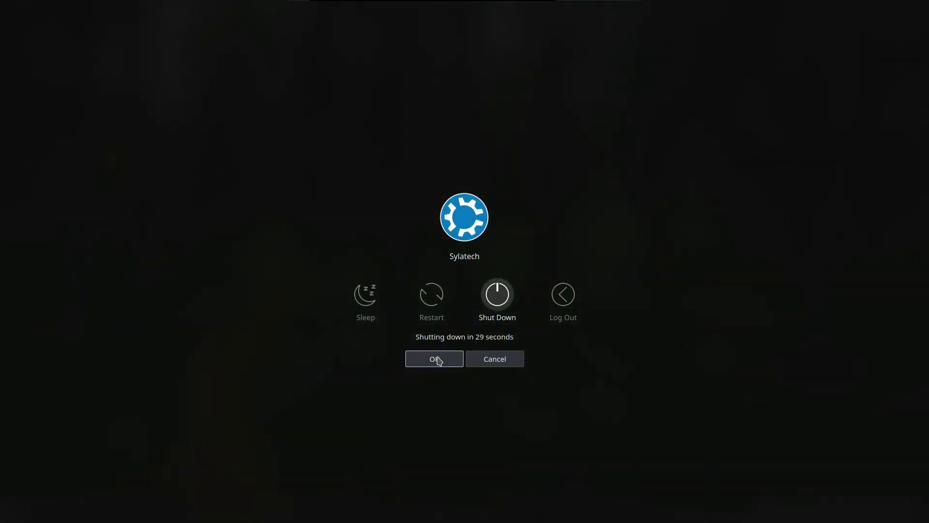
click(438, 360)
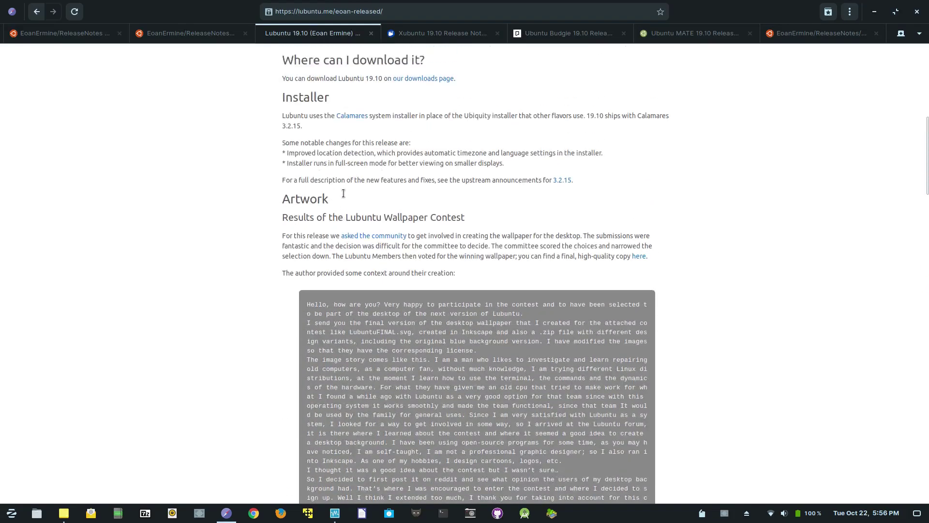
Read the Lubuntu 19.10 release notes on the Calamares installer, wallpaper contest artwork, Lenny mascot, manual and project contributors.
scroll(345, 196, up, 2)
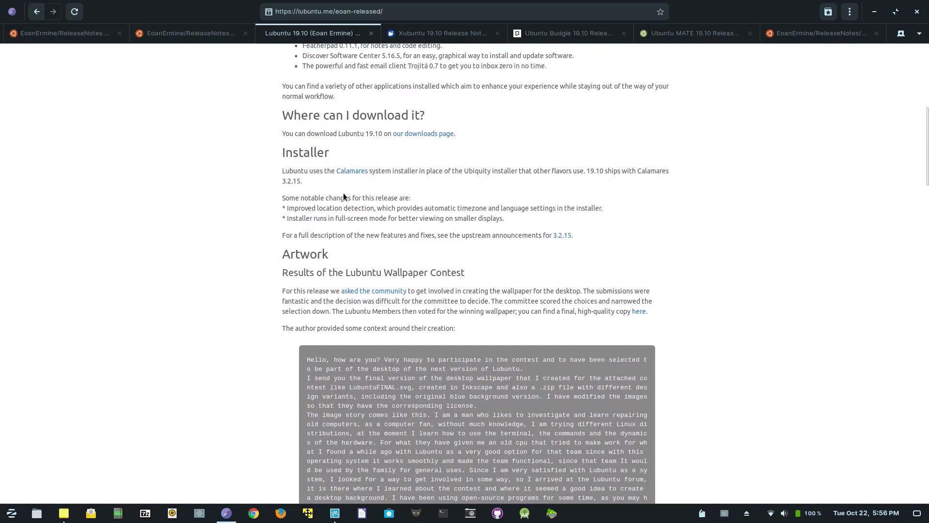
scroll(344, 193, down, 10)
scroll(339, 174, up, 8)
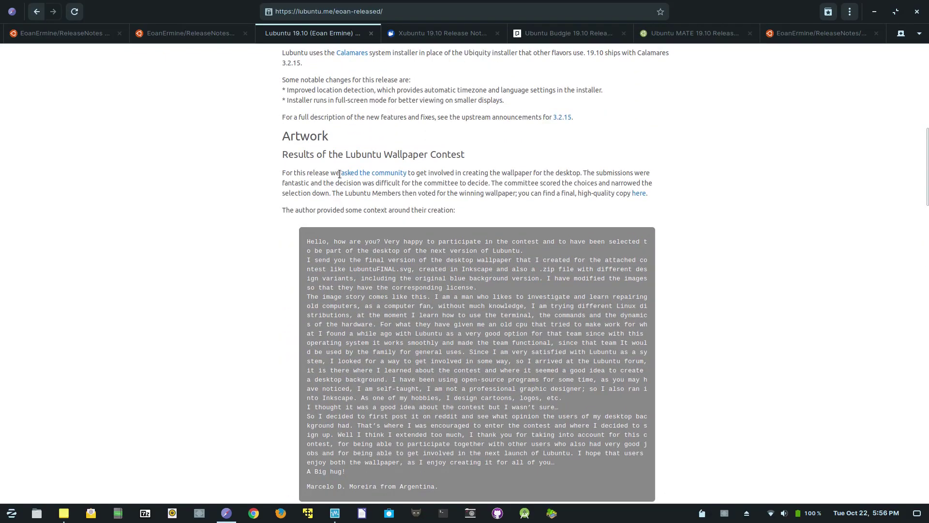
scroll(339, 174, down, 8)
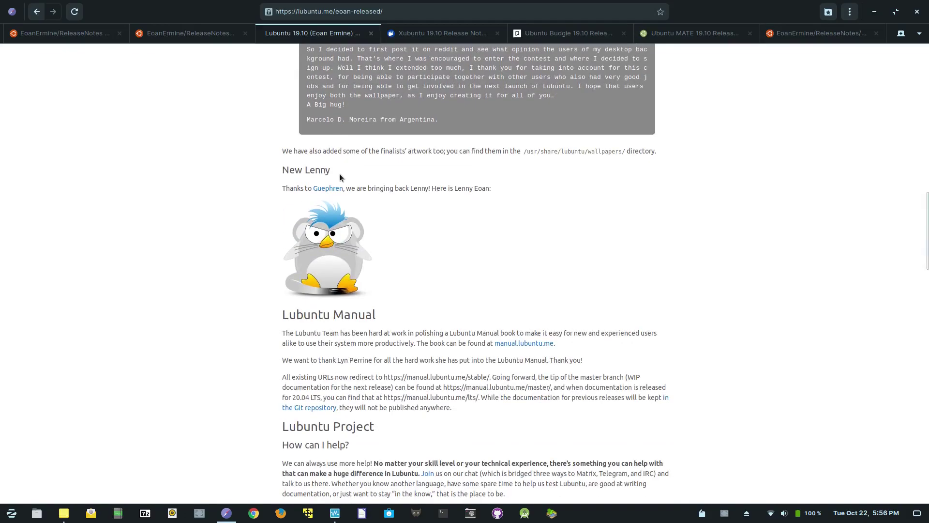
scroll(338, 159, up, 2)
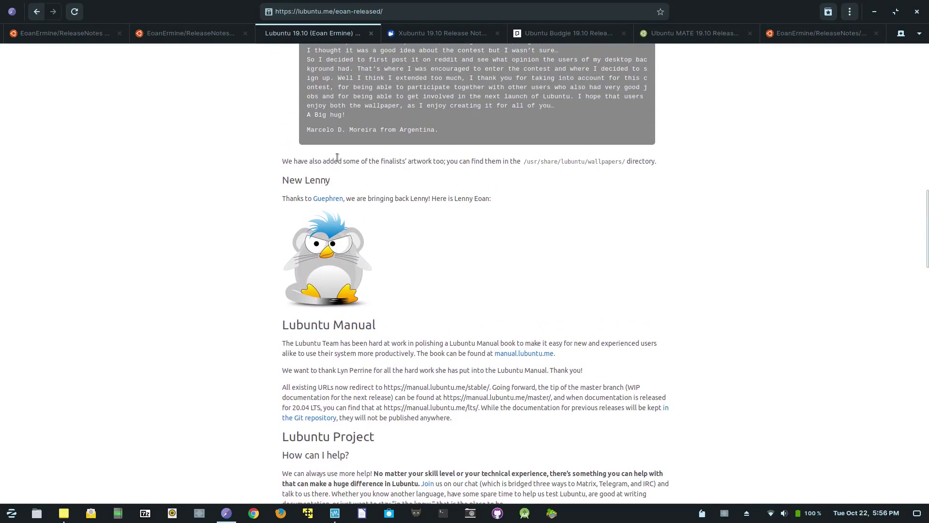
scroll(337, 158, down, 9)
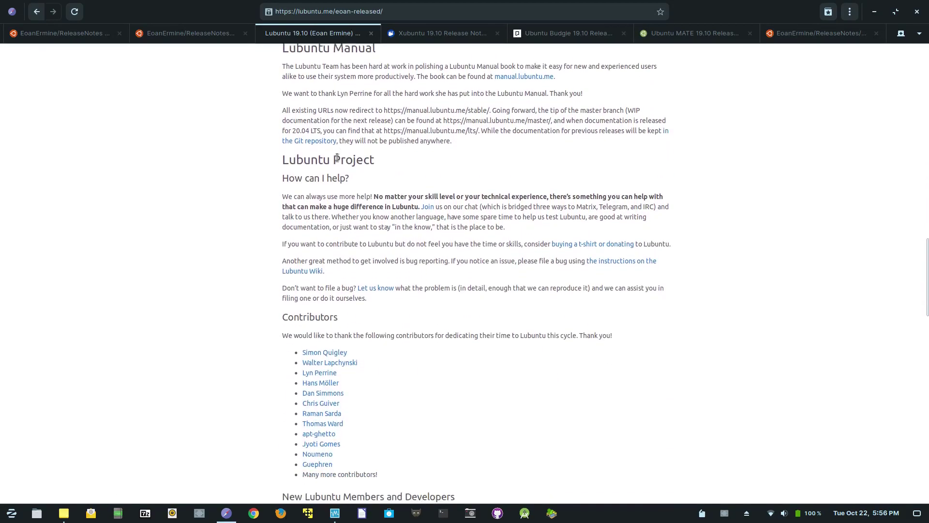
scroll(337, 157, down, 2)
scroll(338, 157, up, 20)
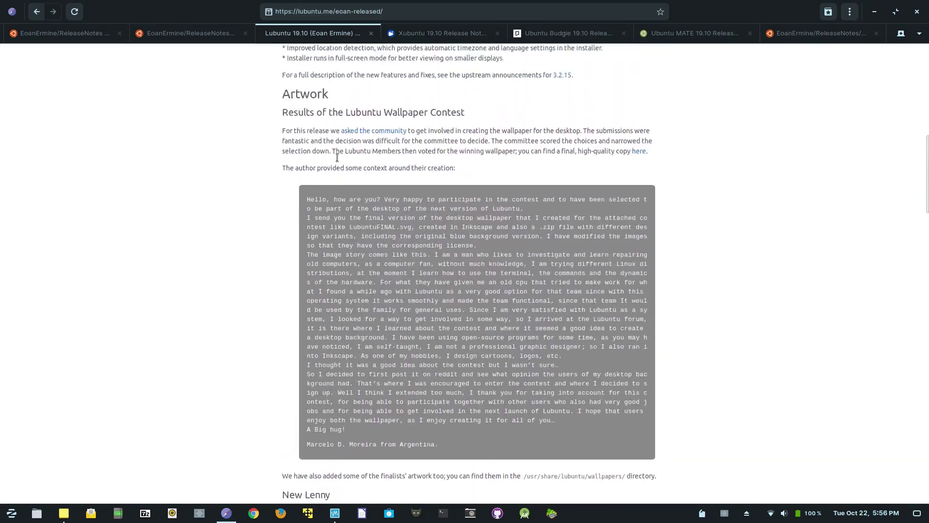
scroll(338, 157, up, 7)
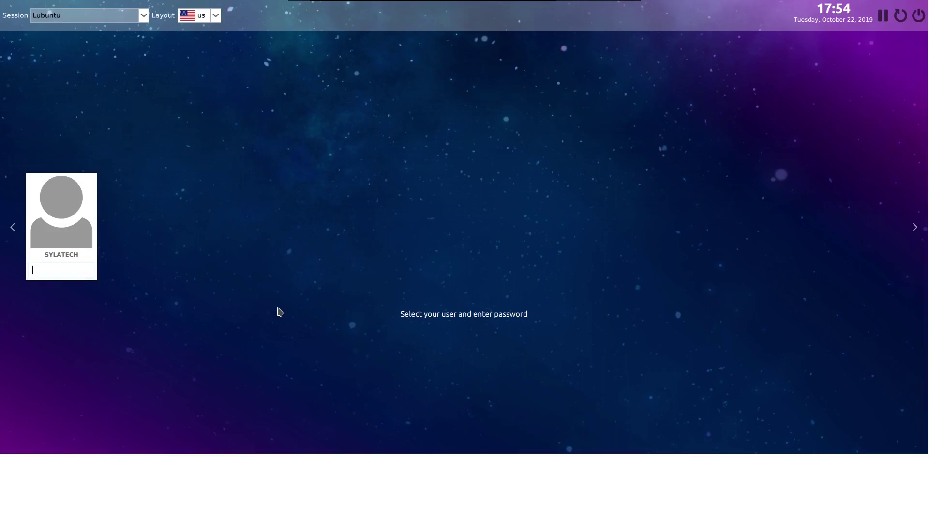
Log in to the Lubuntu 19.10 virtual machine with the account password and look through the application menu's categories.
key(Return)
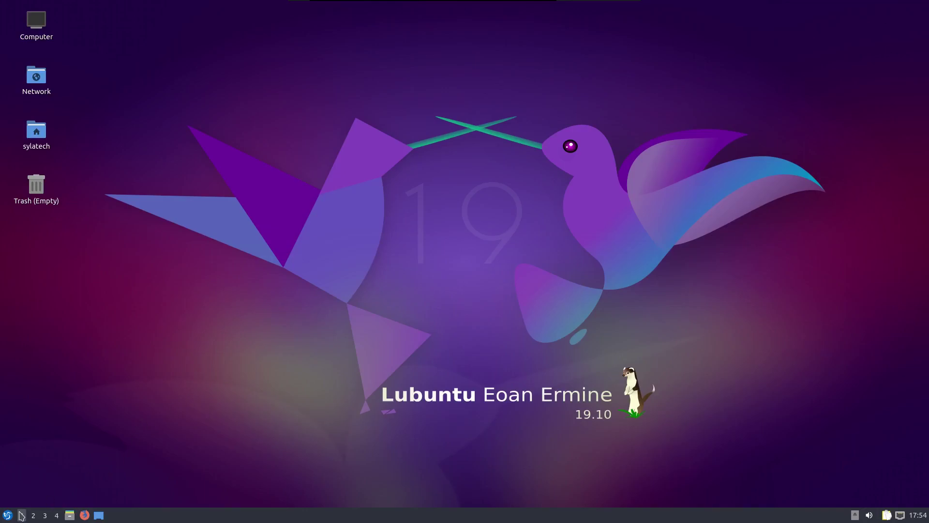
click(4, 519)
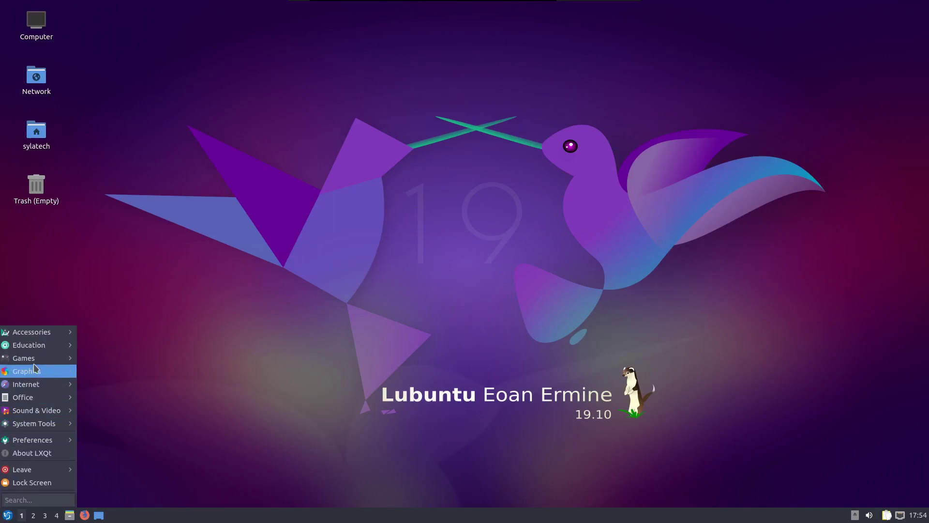
mouse_move(34, 330)
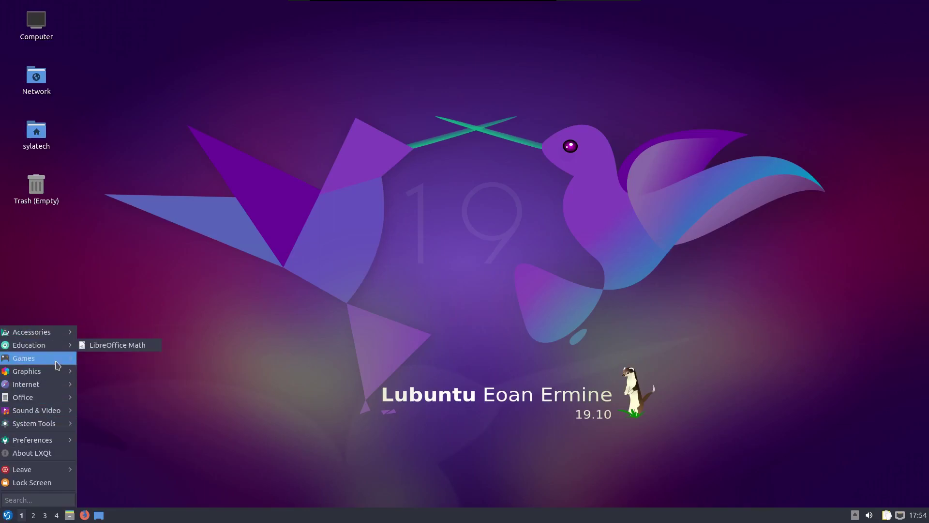
mouse_move(57, 372)
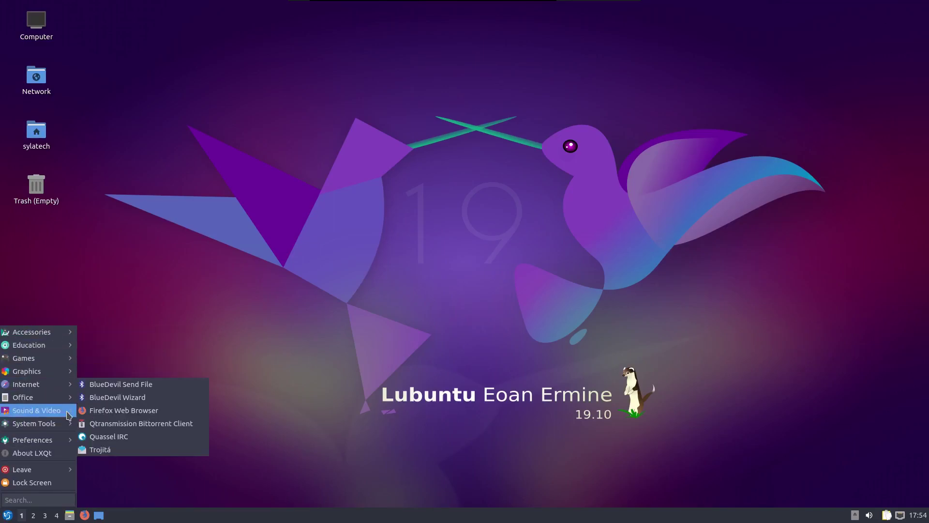
mouse_move(77, 428)
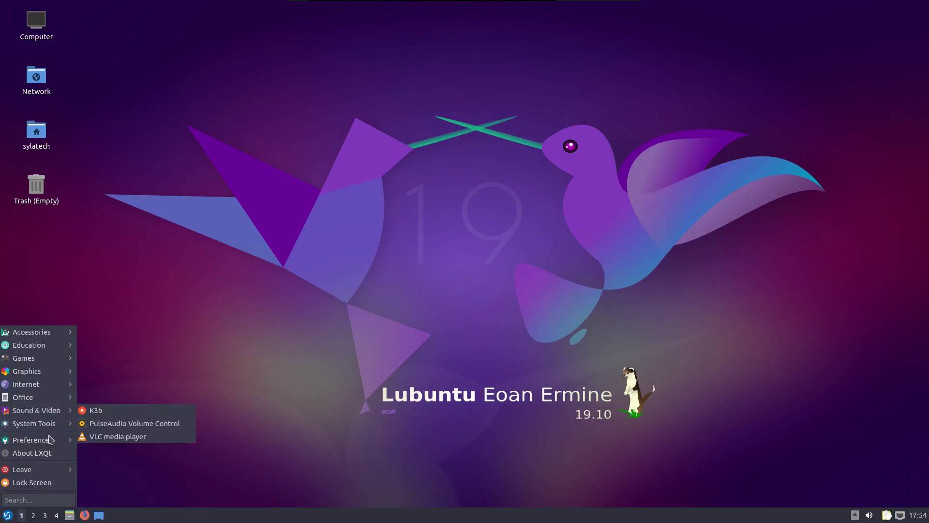
click(8, 515)
Open the home folder from the desktop, view its contents, and show the file manager's About information.
double_click(36, 135)
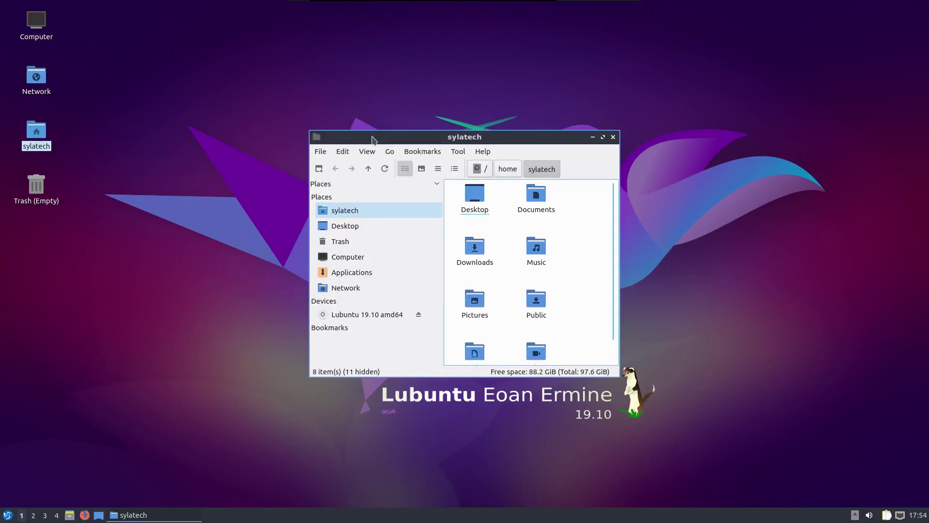
drag(372, 140, 417, 150)
scroll(538, 282, down, 1)
scroll(531, 256, up, 1)
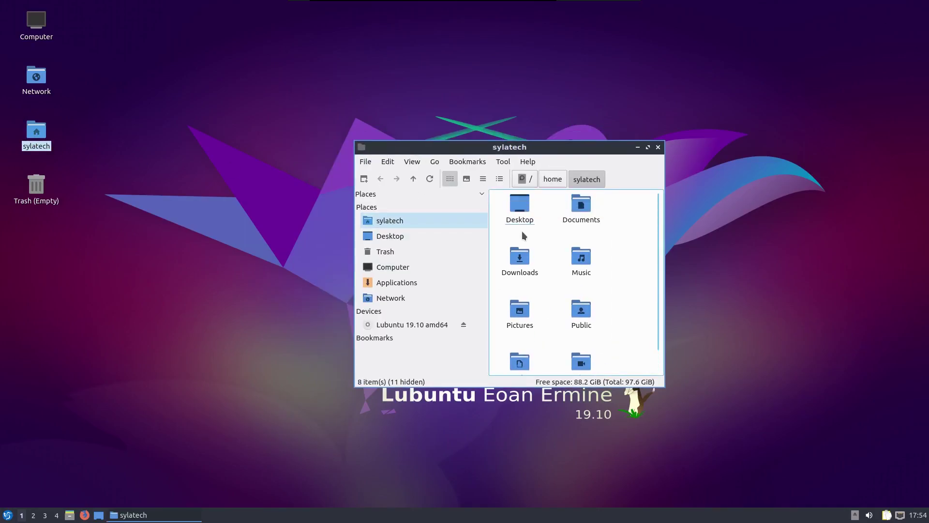
click(538, 175)
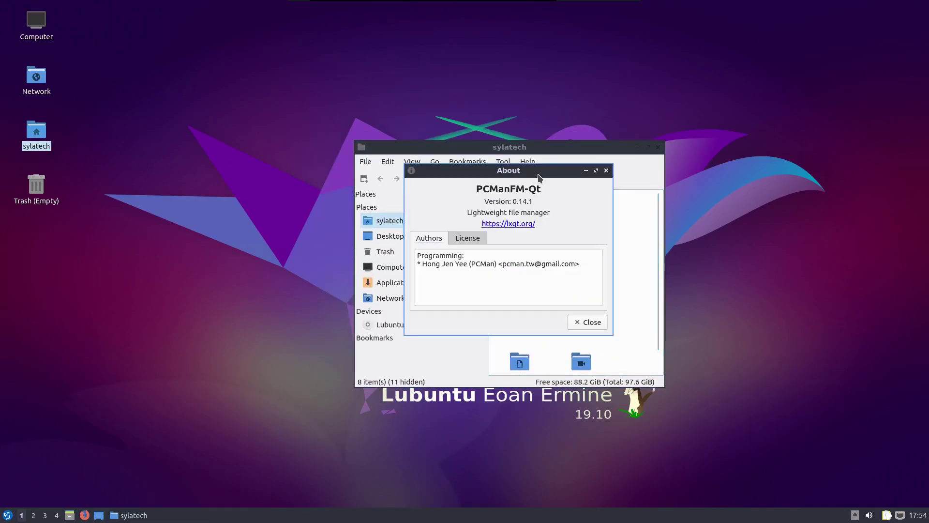
Close the file manager's About information and look through the application menu's categories, including Sound & Video and Preferences.
click(587, 322)
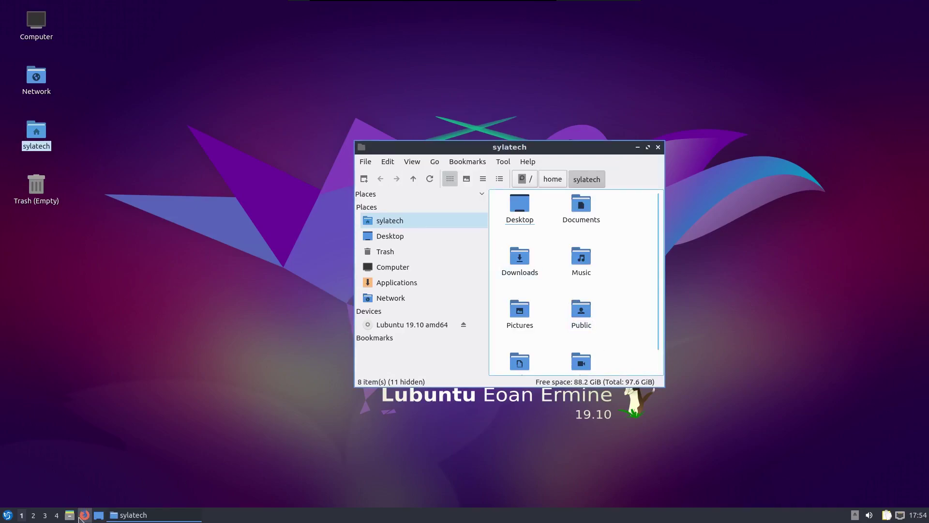
click(8, 515)
mouse_move(50, 413)
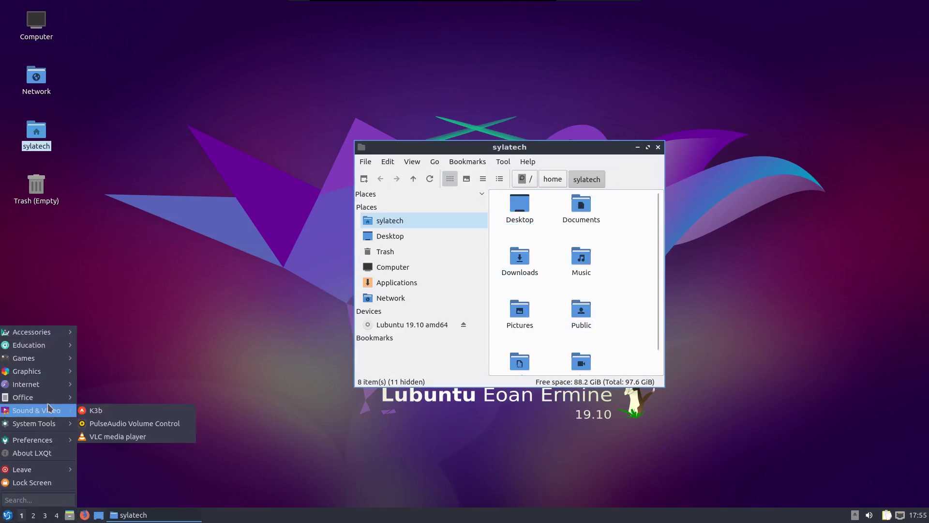
click(96, 414)
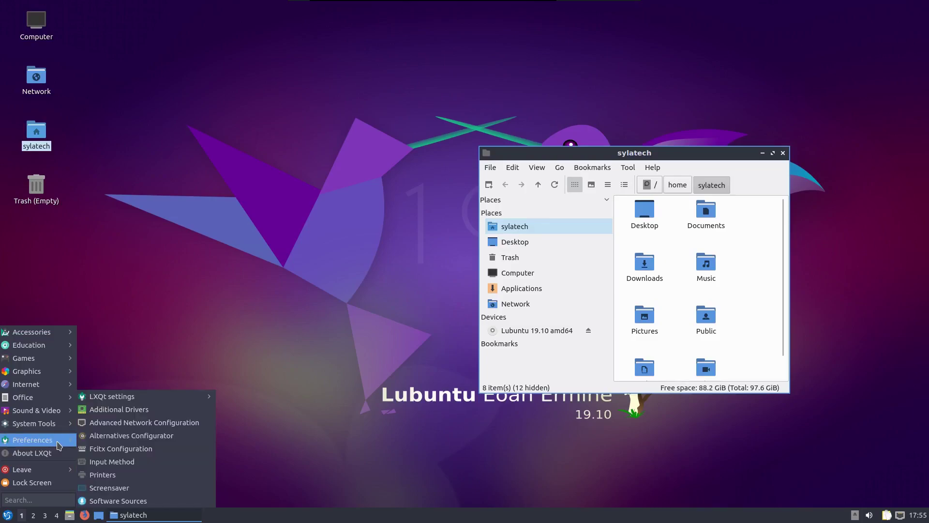
Start LibreOffice Writer from the Office category, dismiss its tip of the day, and restore the window from full size.
mouse_move(47, 394)
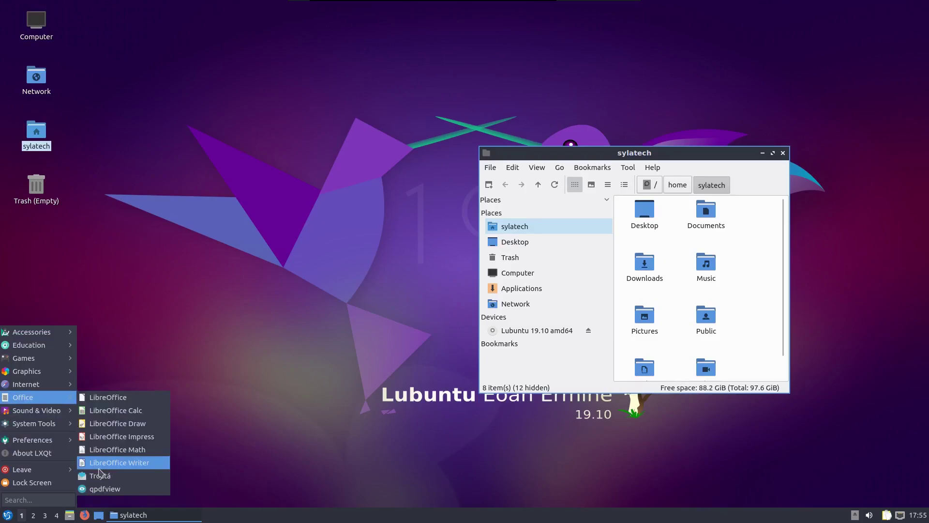
click(98, 466)
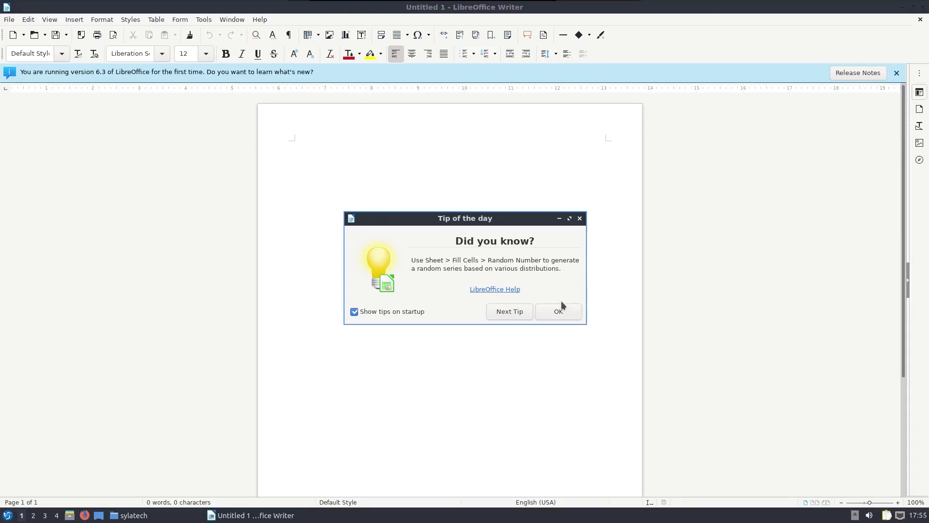
click(561, 310)
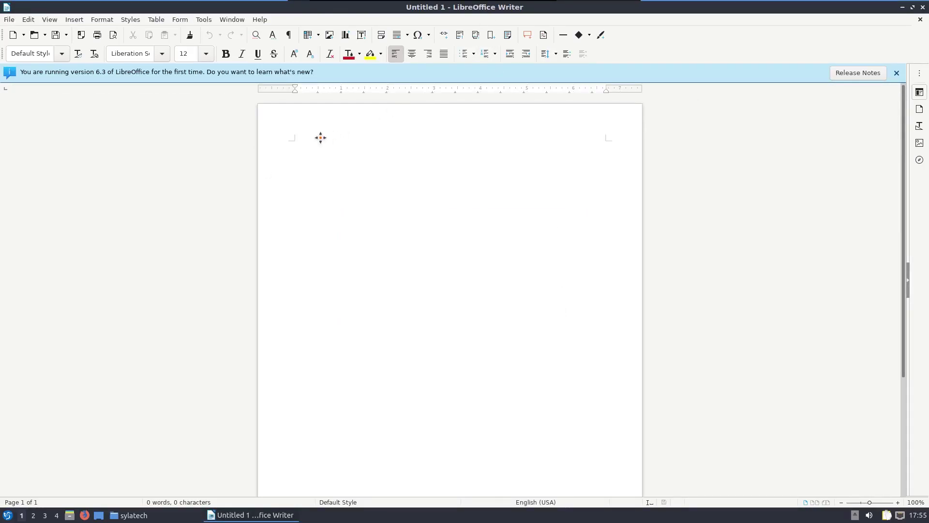
click(913, 7)
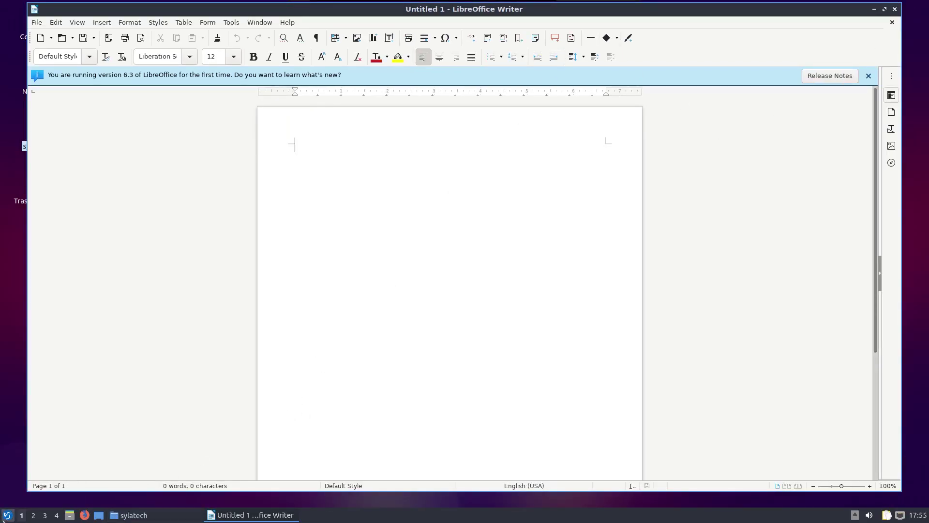
Move the home folder window and close it, then dismiss Writer's what's-new notice and close Writer.
click(130, 515)
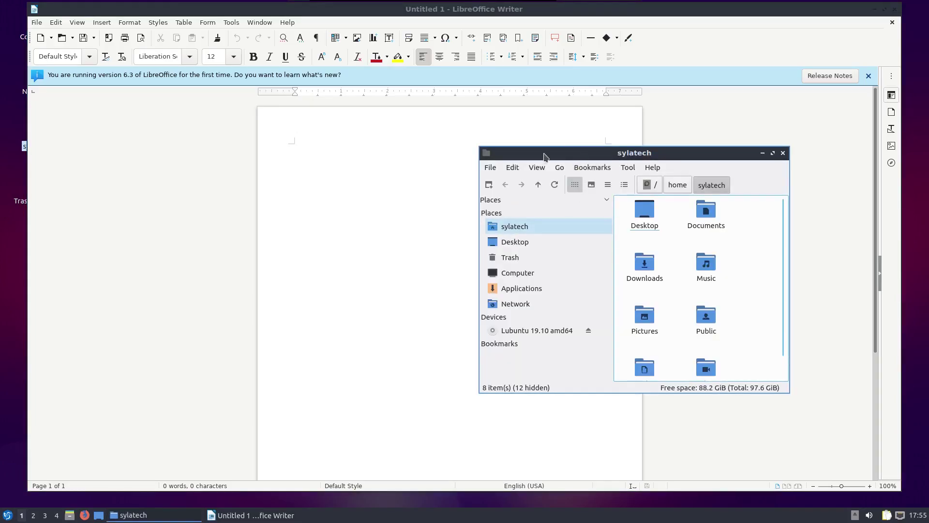
drag(543, 160, 606, 184)
click(553, 190)
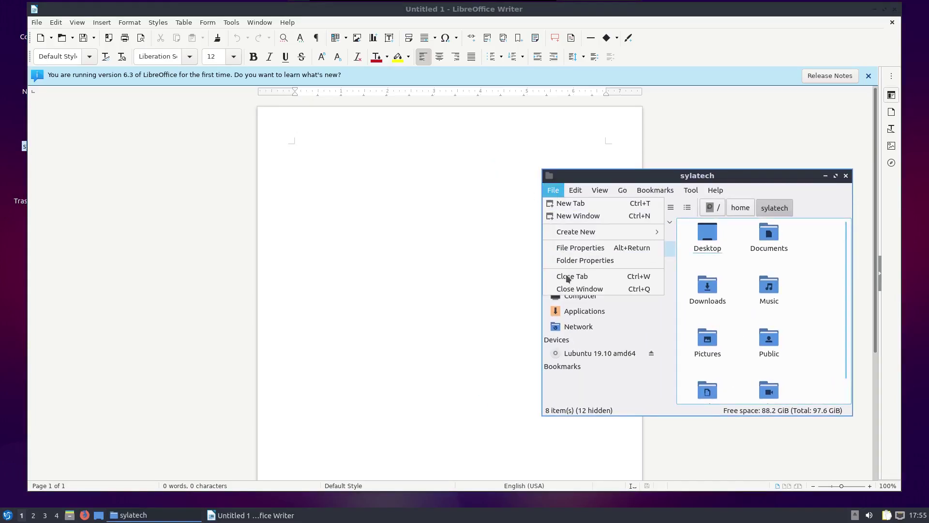
click(569, 288)
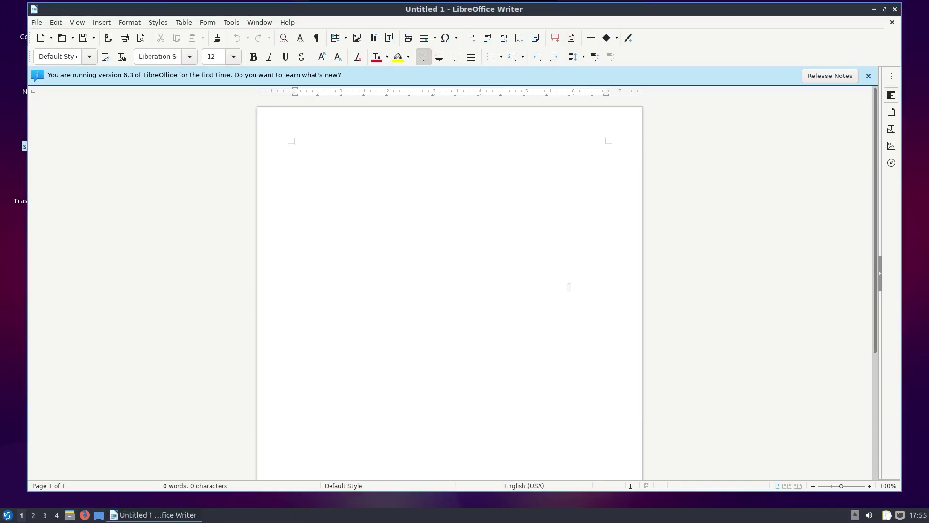
click(868, 76)
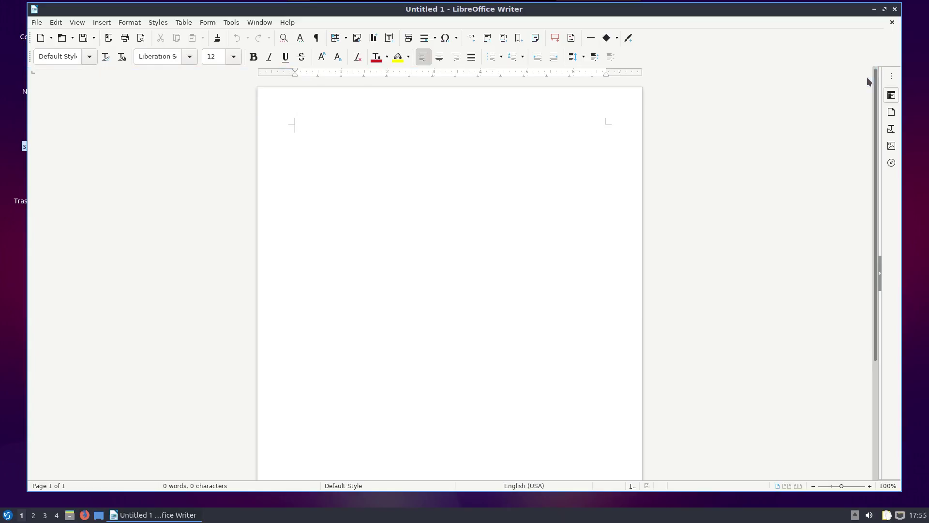
click(896, 9)
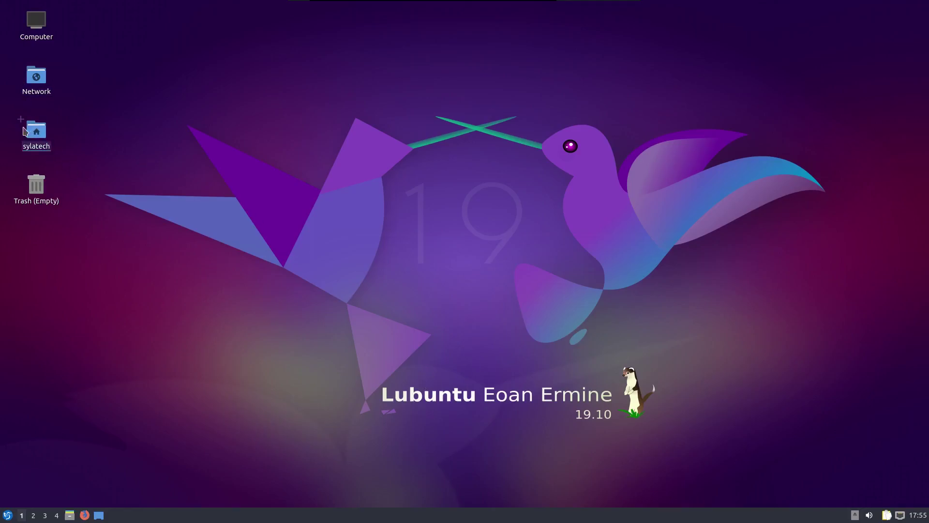
Open the home folder from the desktop again and close its window.
double_click(27, 131)
click(321, 151)
click(347, 249)
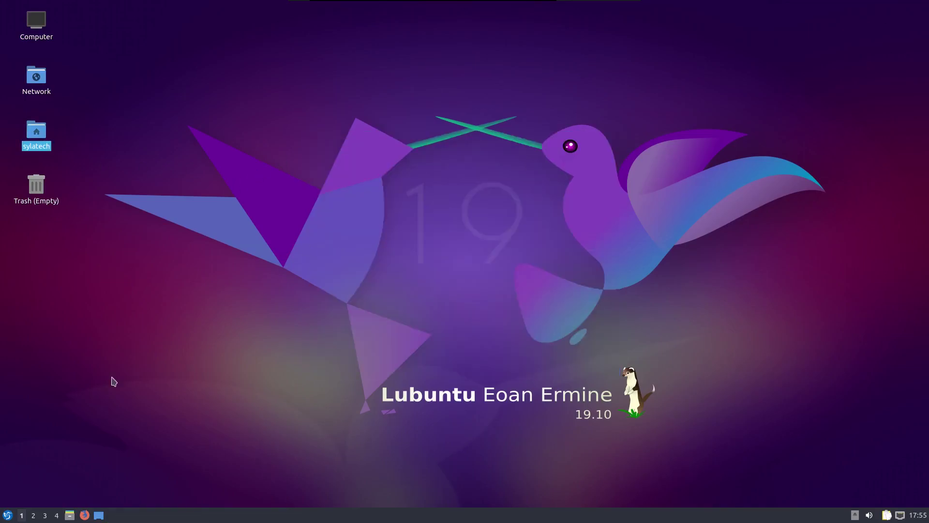
Shut down the Lubuntu virtual machine from the application menu's Leave options and confirm the shutdown.
click(4, 517)
mouse_move(32, 474)
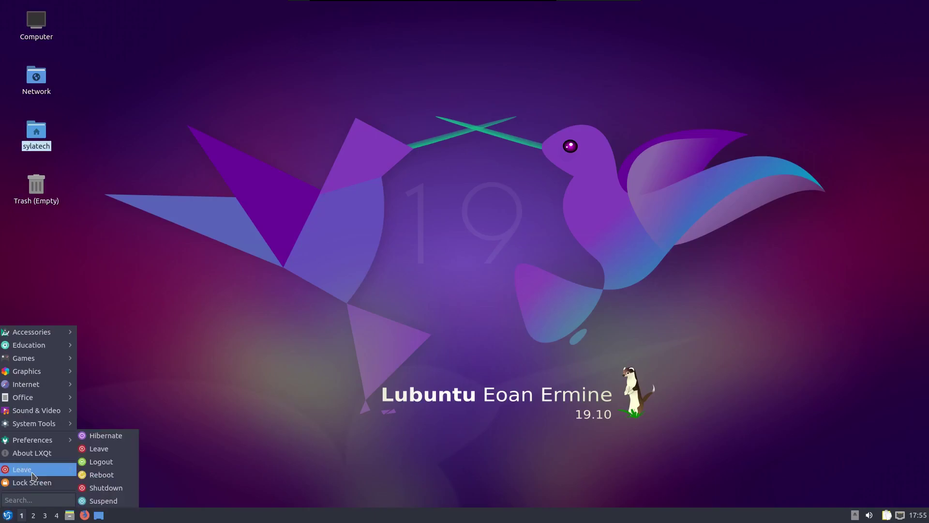
click(111, 450)
click(455, 236)
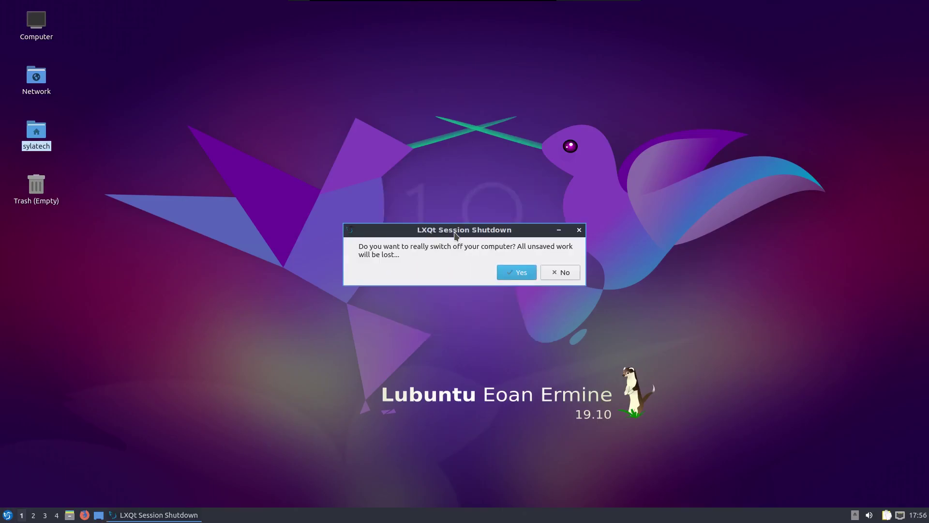
click(513, 272)
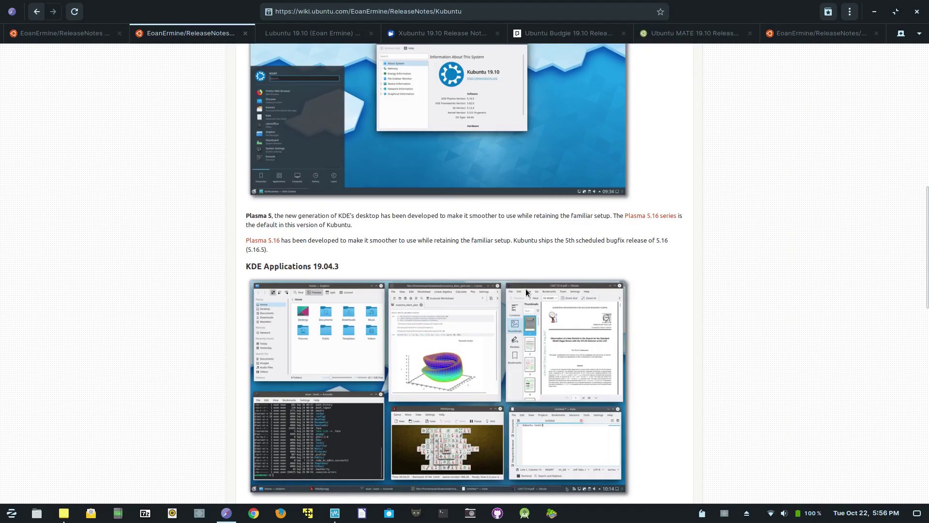
Open the Xubuntu 19.10 release notes and read the known issues and the Xfce 4.14 major update section.
click(456, 33)
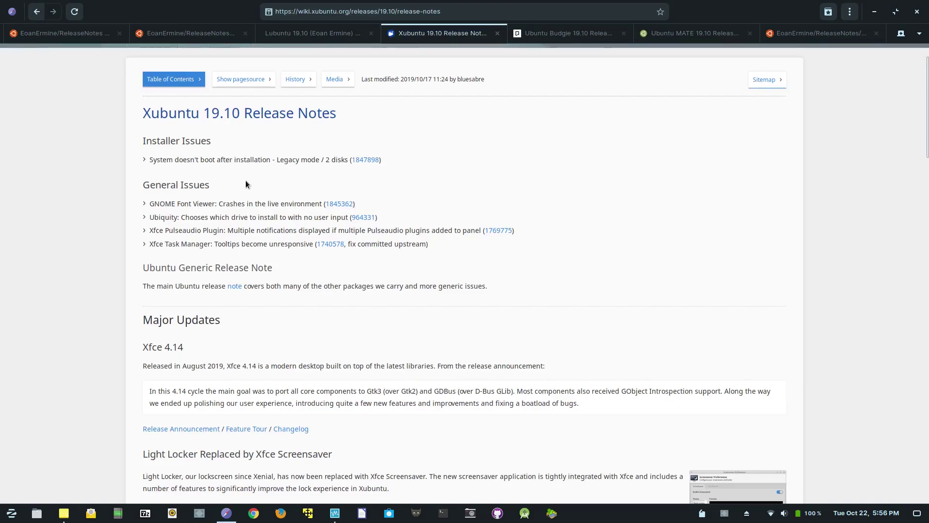
scroll(246, 181, down, 5)
scroll(245, 180, down, 2)
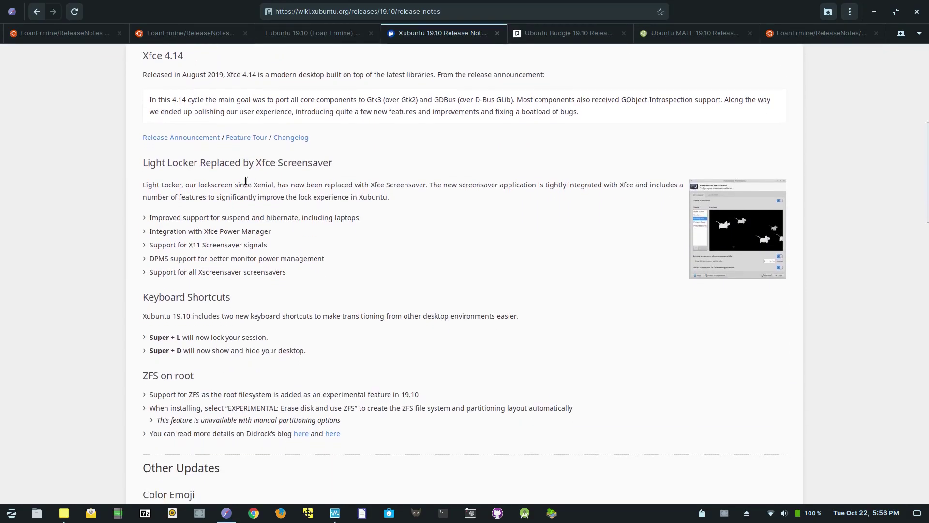
scroll(245, 181, up, 1)
triple_click(152, 106)
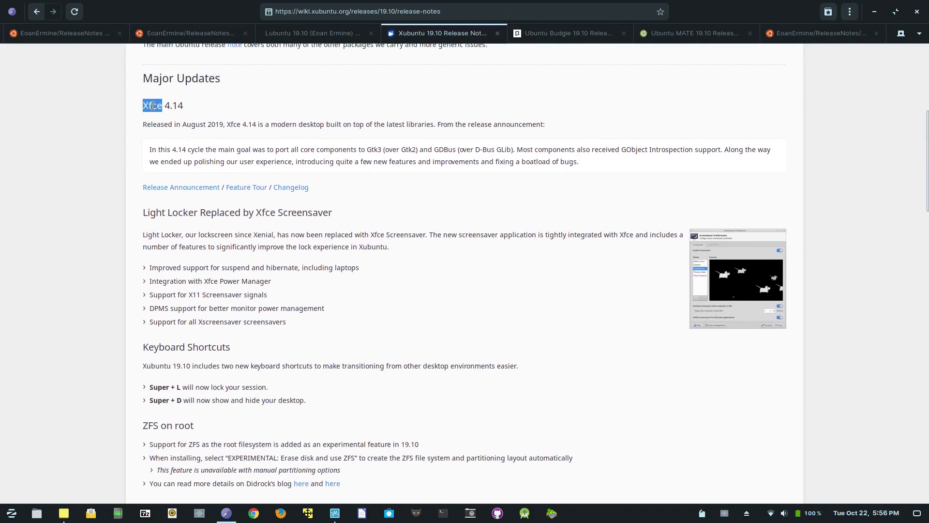
triple_click(153, 106)
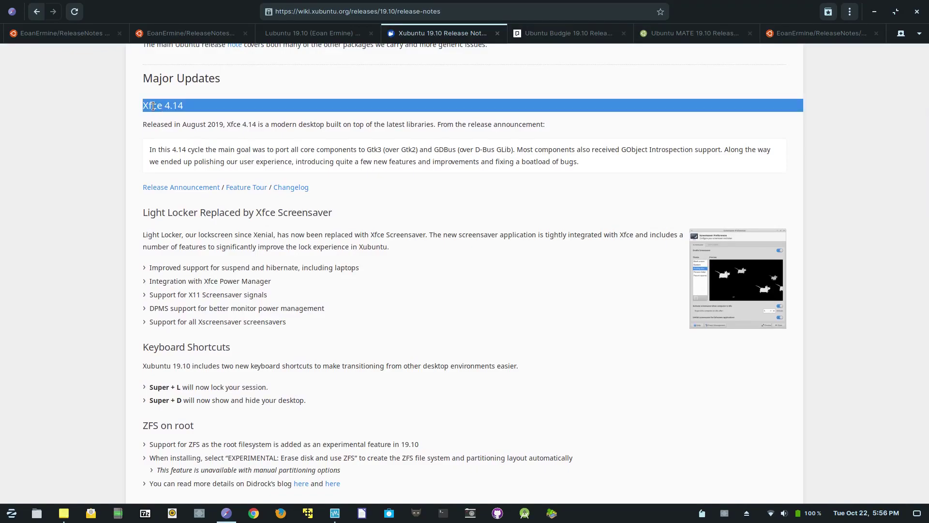
click(152, 106)
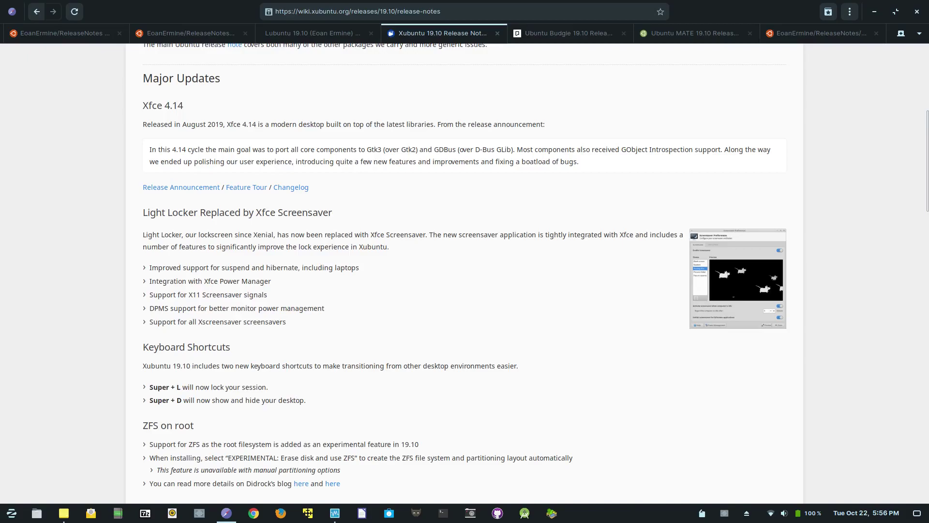
key(alt+Tab)
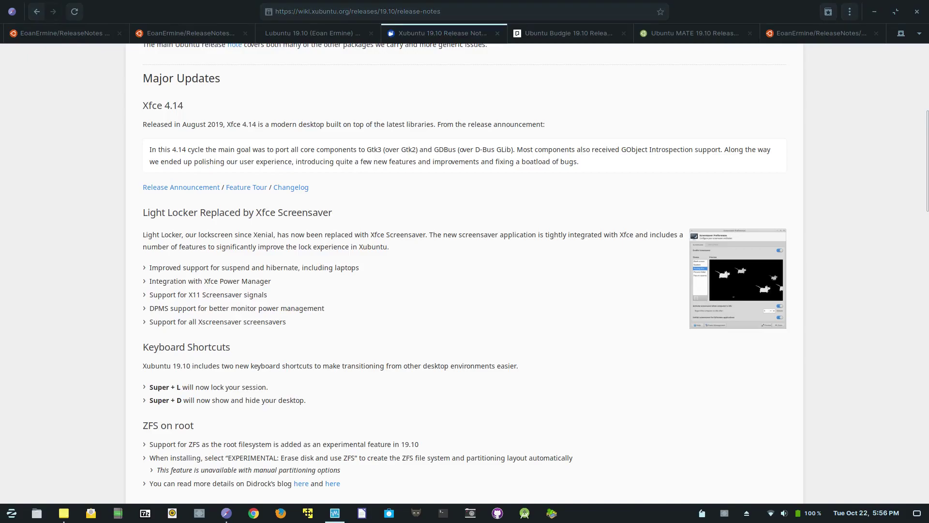
Read the Xubuntu notes on Xfce Screensaver, keyboard shortcuts, ZFS on root, color emoji and the package changelogs.
scroll(573, 267, down, 2)
scroll(574, 271, down, 3)
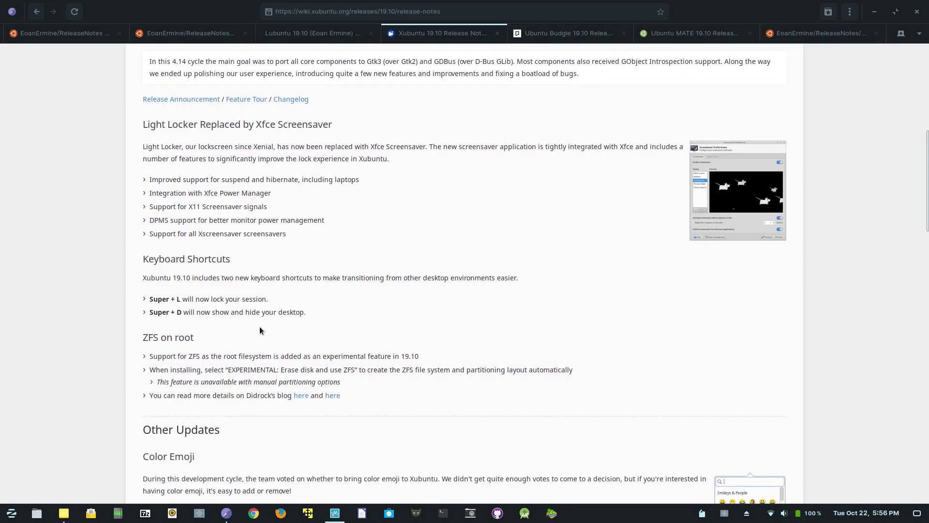
scroll(260, 329, down, 5)
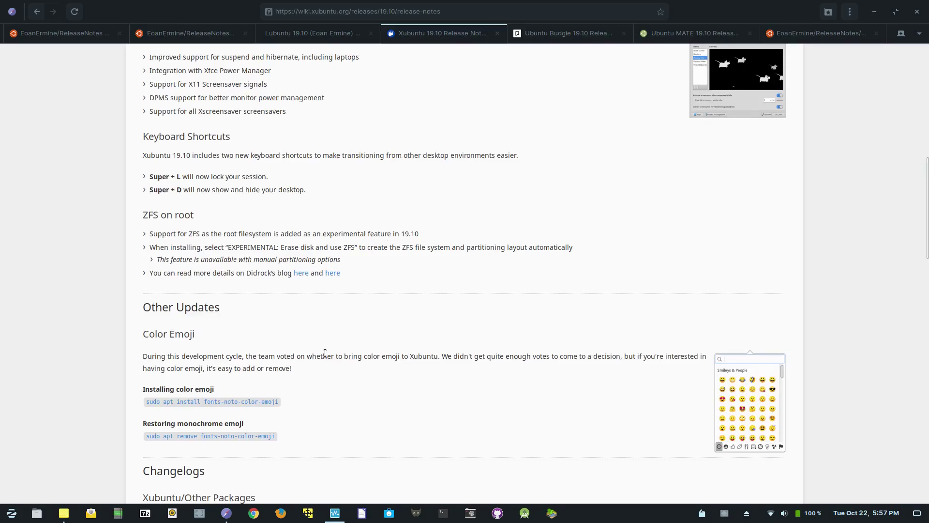
scroll(325, 353, up, 1)
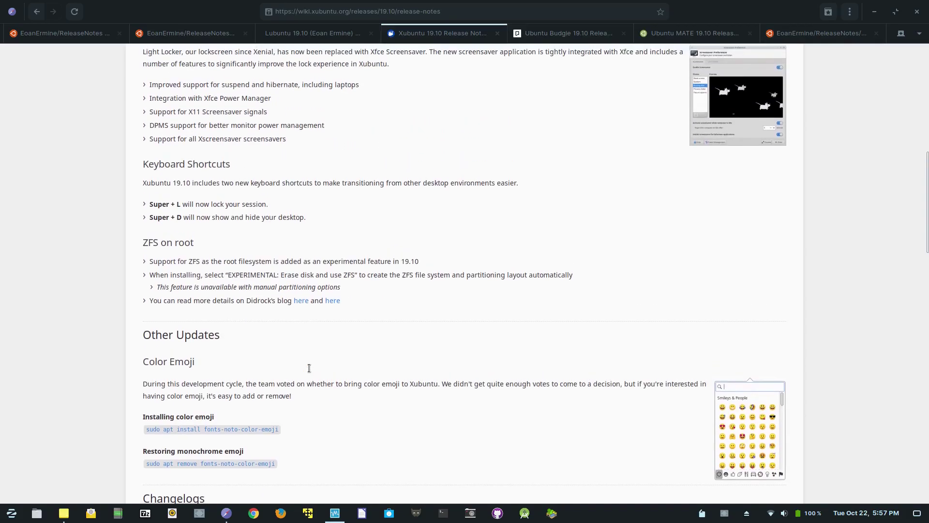
scroll(203, 415, down, 5)
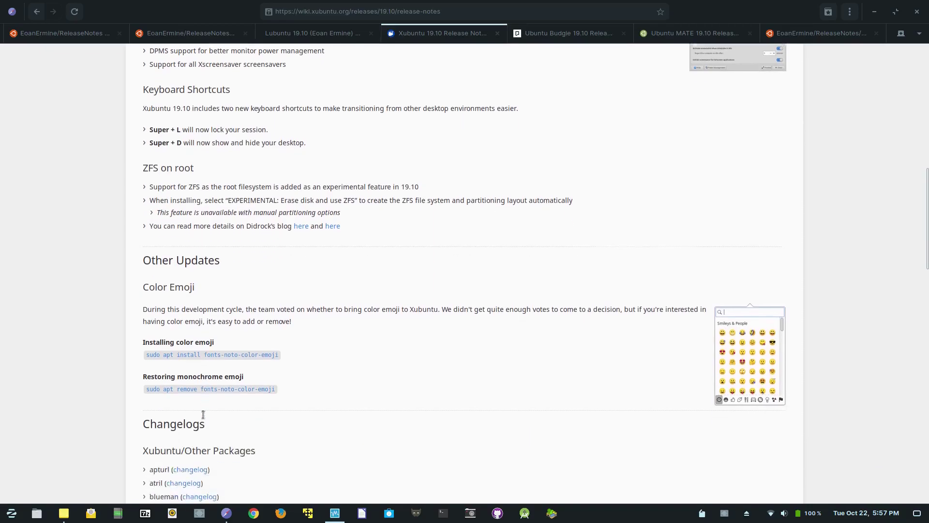
scroll(202, 414, down, 20)
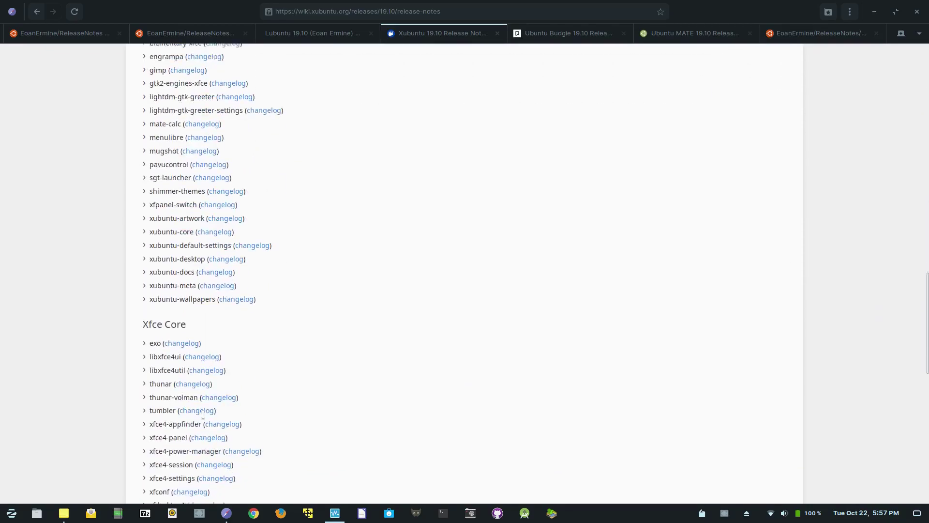
scroll(203, 415, up, 20)
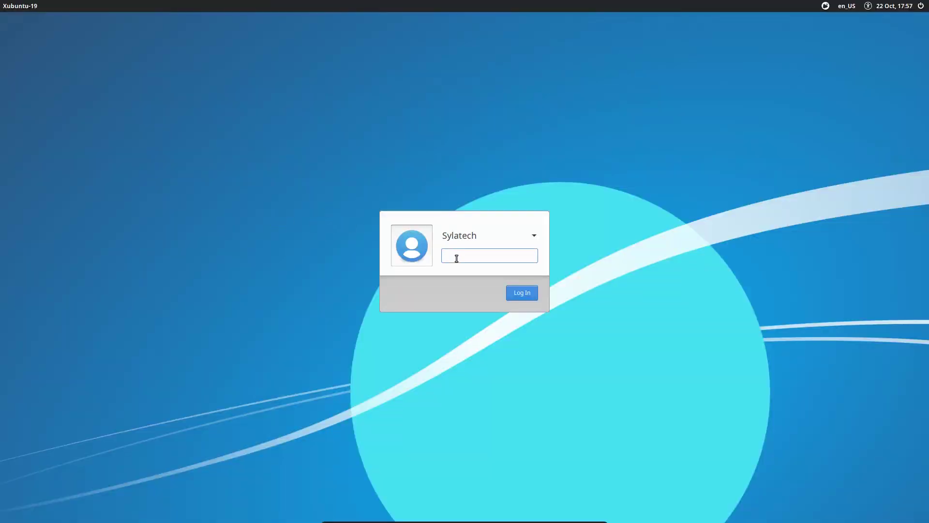
Log in to the Xubuntu 19.10 virtual machine with the account password and show the application menu on the desktop.
text(•••••)
key(Return)
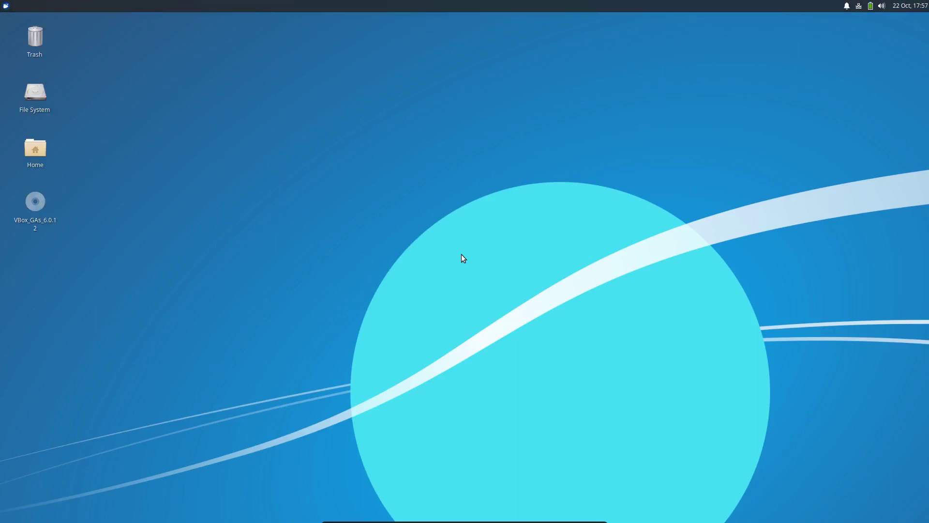
click(5, 4)
click(8, 4)
click(8, 4)
click(8, 3)
click(8, 4)
click(9, 4)
click(8, 4)
click(9, 4)
View the home folder in the Xubuntu file manager, reposition its window, close it, and check the folder once more.
double_click(29, 150)
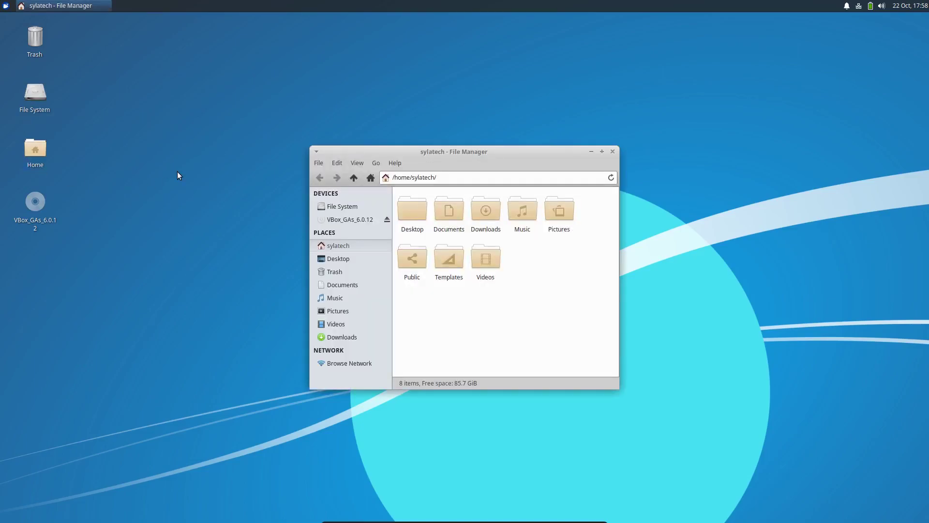
drag(352, 153, 388, 107)
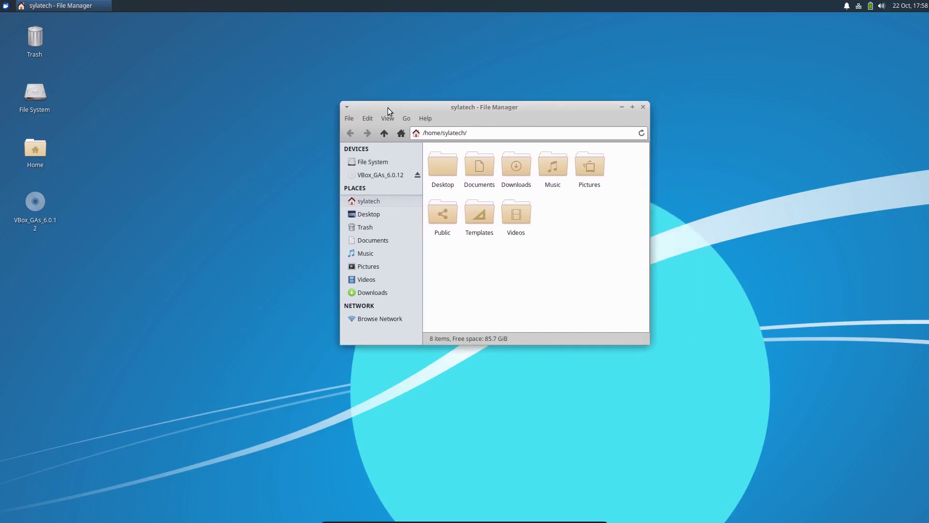
click(349, 118)
click(372, 255)
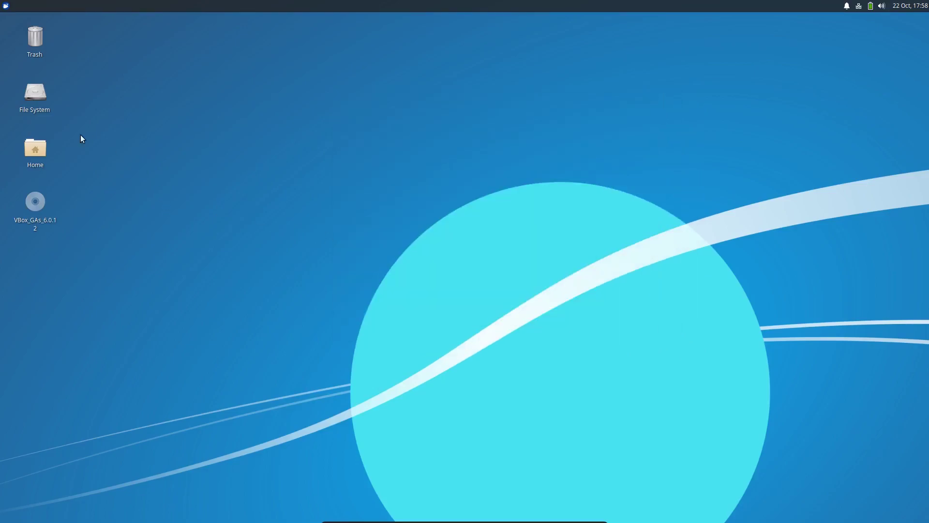
double_click(38, 147)
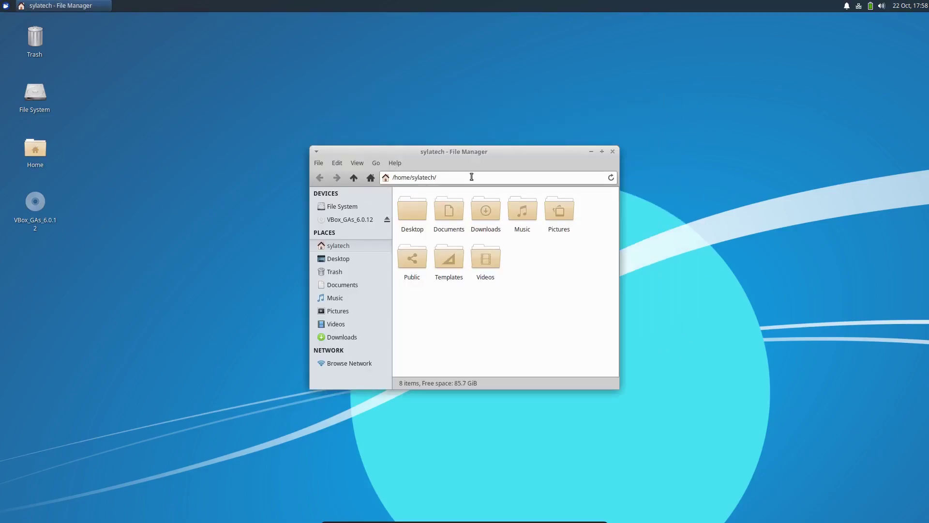
click(613, 152)
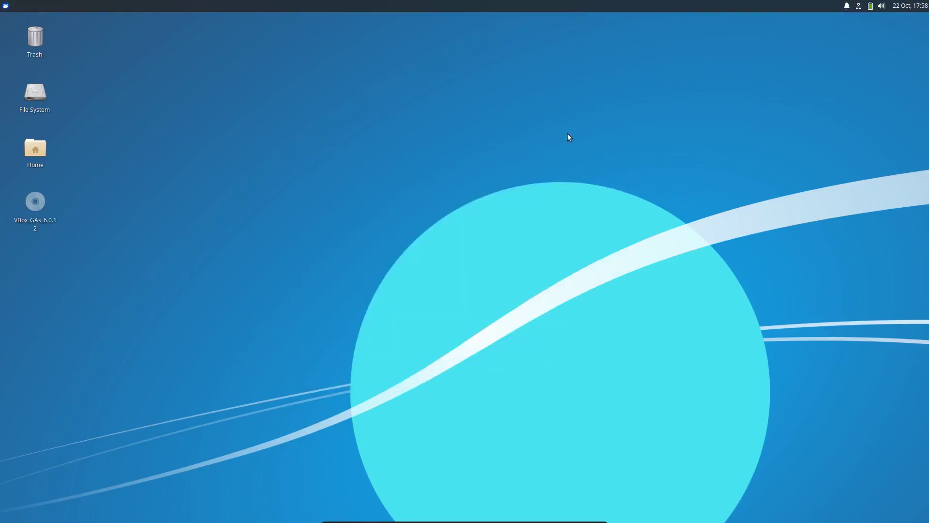
Open the Xubuntu Settings window from the application menu.
click(7, 6)
click(151, 249)
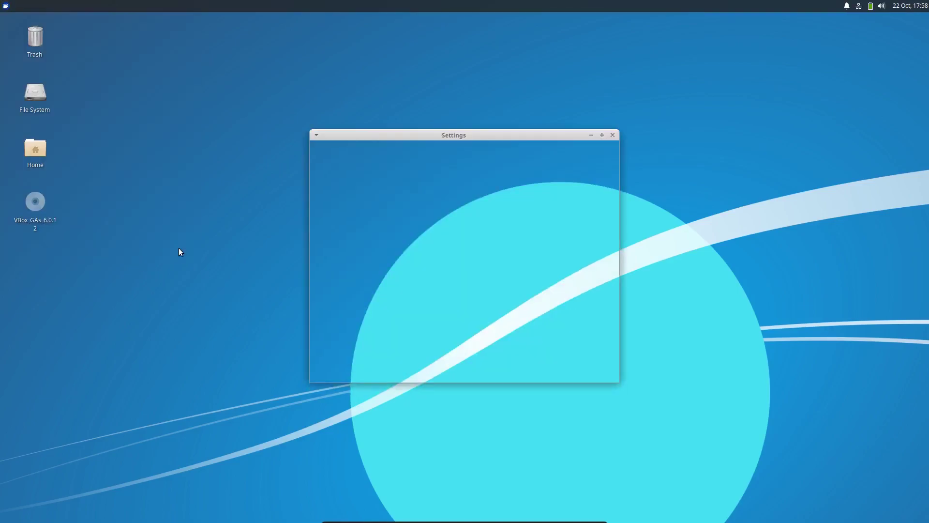
Reposition the Settings window and view the style and icon themes offered in the Appearance settings.
drag(411, 135, 434, 141)
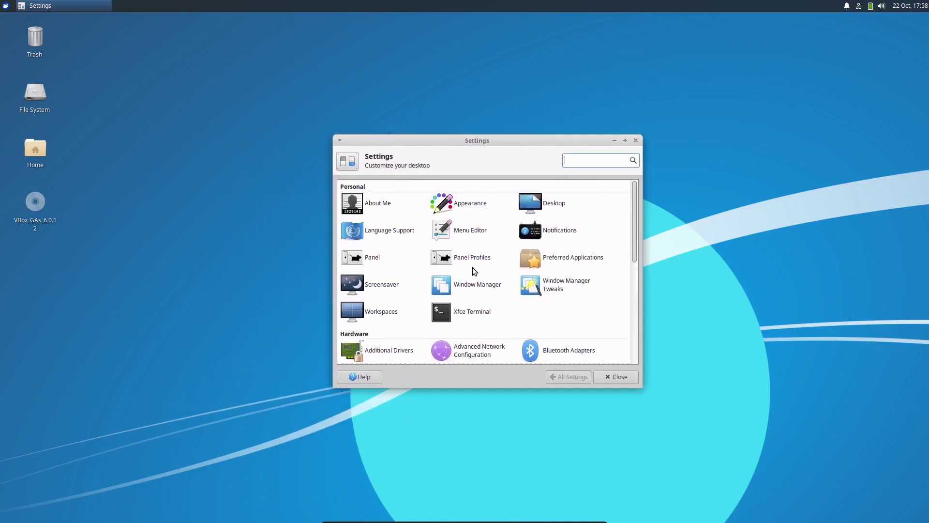
click(440, 200)
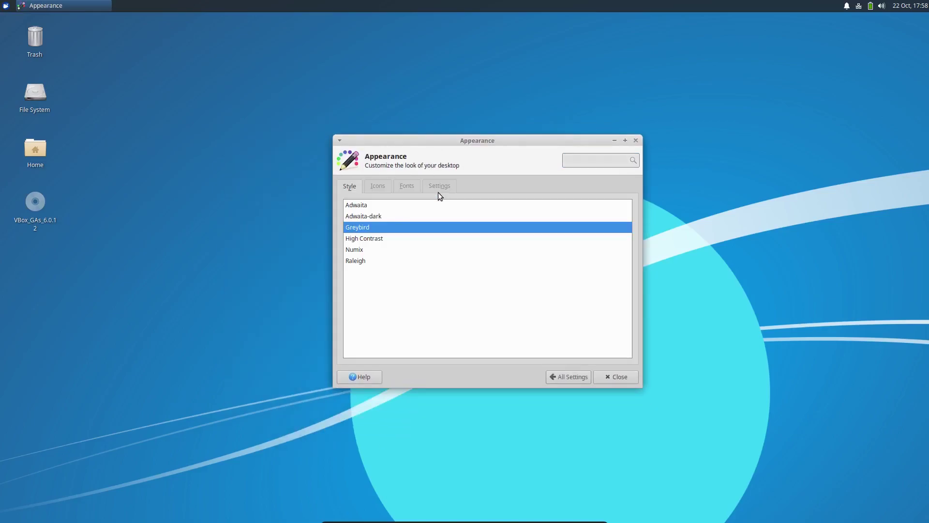
click(386, 189)
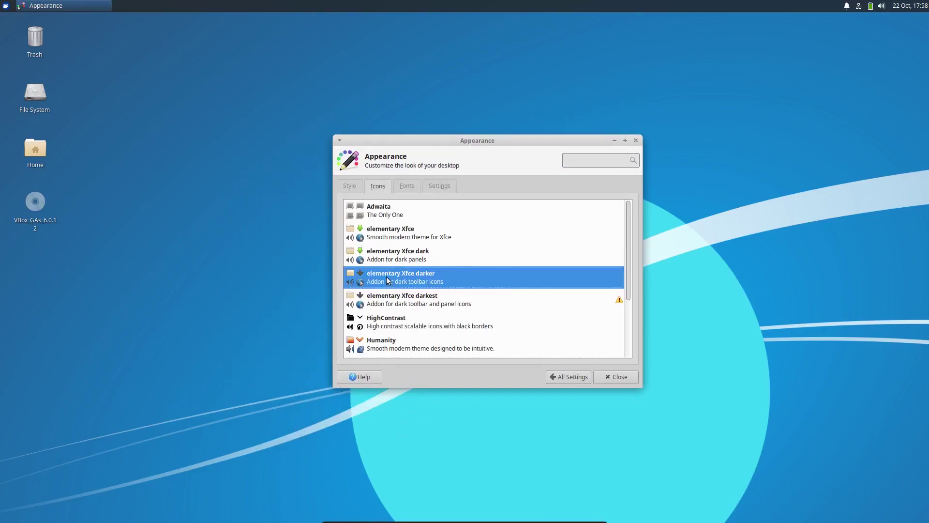
scroll(397, 239, down, 5)
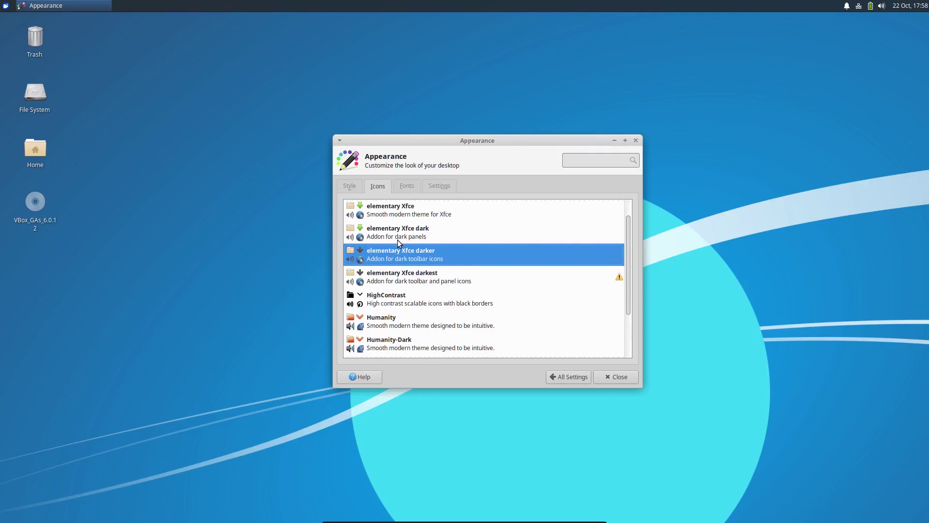
scroll(398, 239, up, 4)
scroll(399, 244, up, 1)
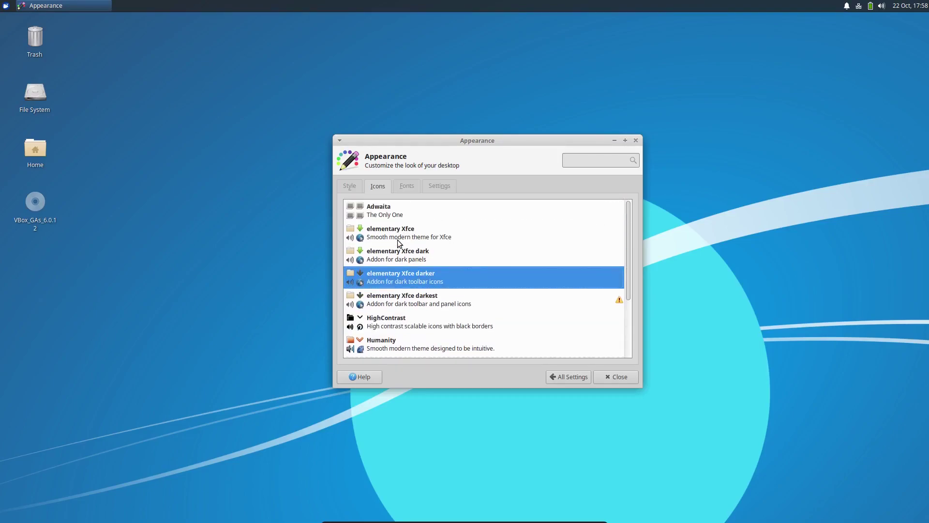
Try the Adwaita icon theme, restore elementary Xfce darker, and return to all settings.
click(378, 210)
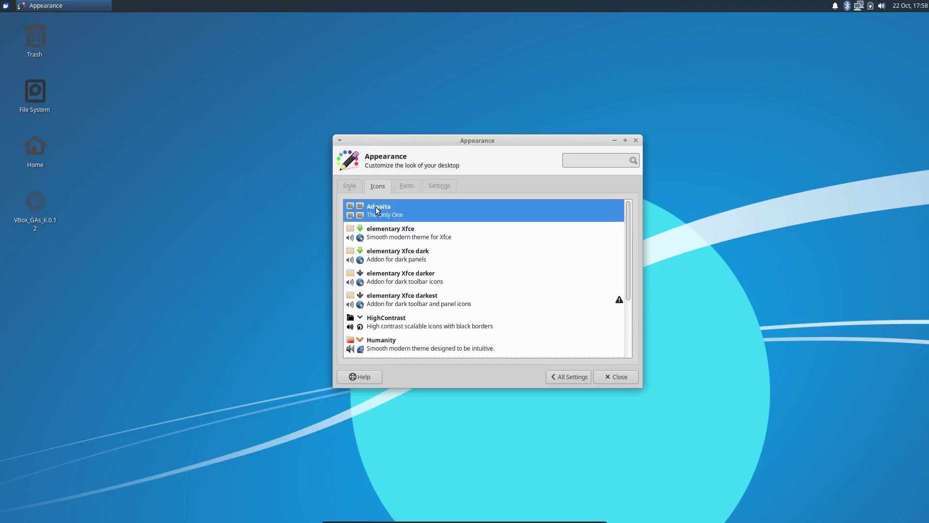
click(373, 280)
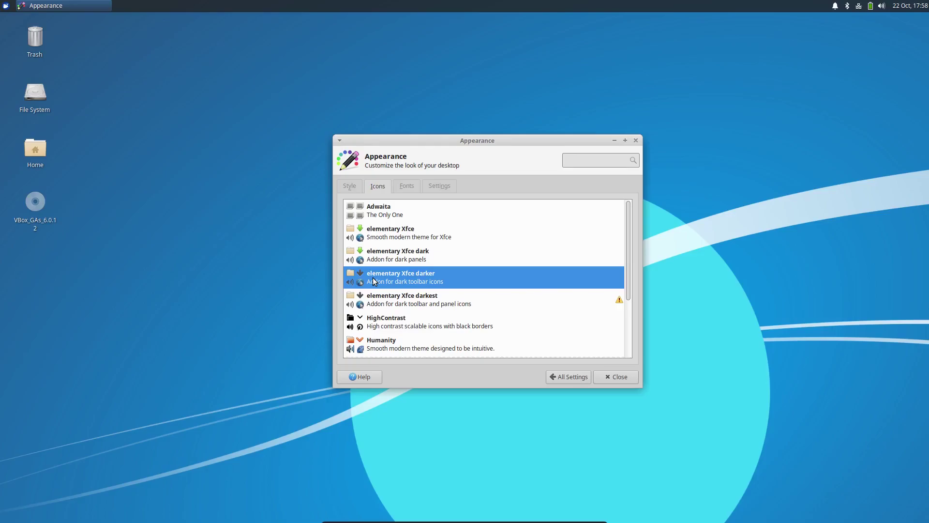
click(571, 376)
Look through the Personal, Hardware, System and Other sections of the Settings window and close it.
scroll(581, 299, down, 10)
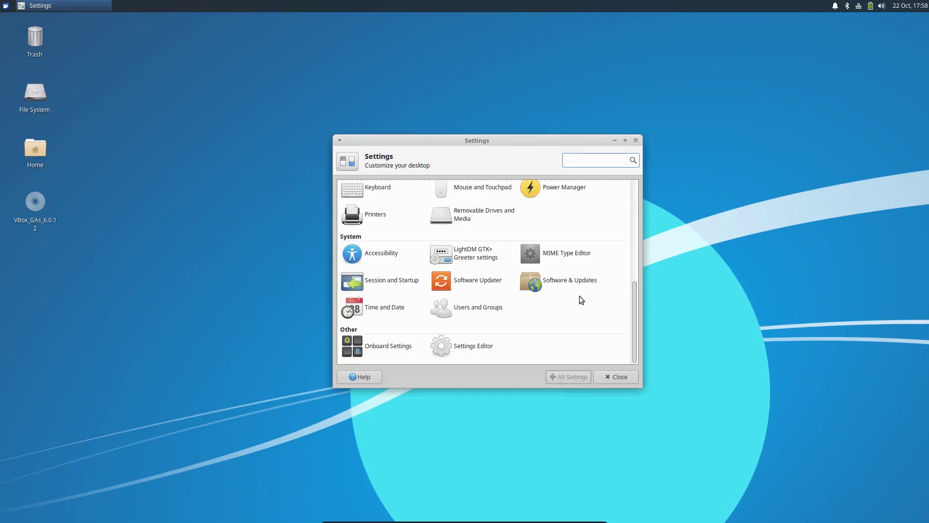
scroll(587, 357, up, 10)
scroll(587, 356, down, 10)
scroll(587, 356, up, 10)
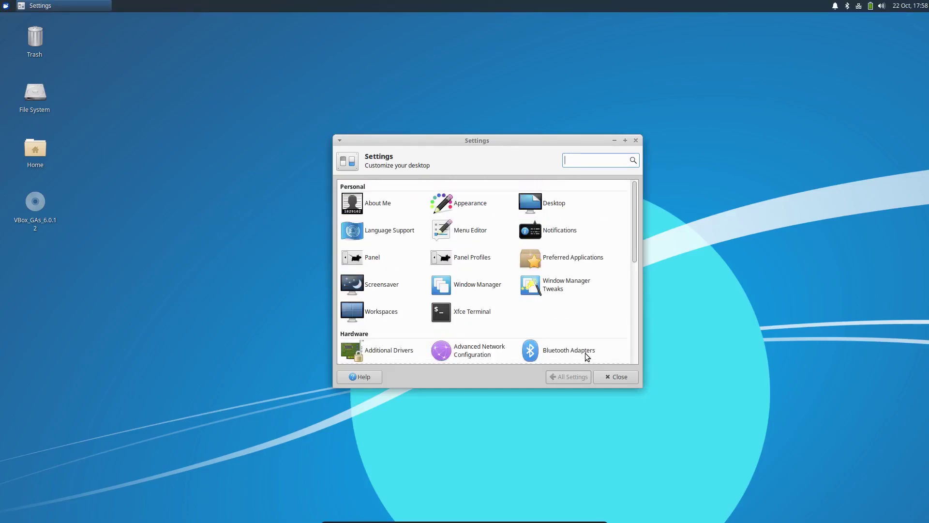
click(636, 141)
View the Graphics applications in the application menu, then reopen Settings for another look through its categories and close it.
click(5, 6)
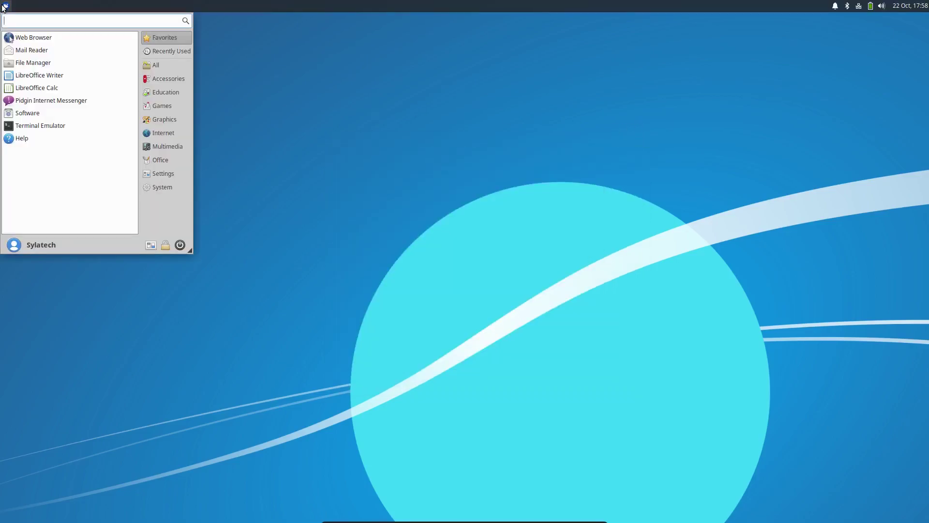
click(162, 124)
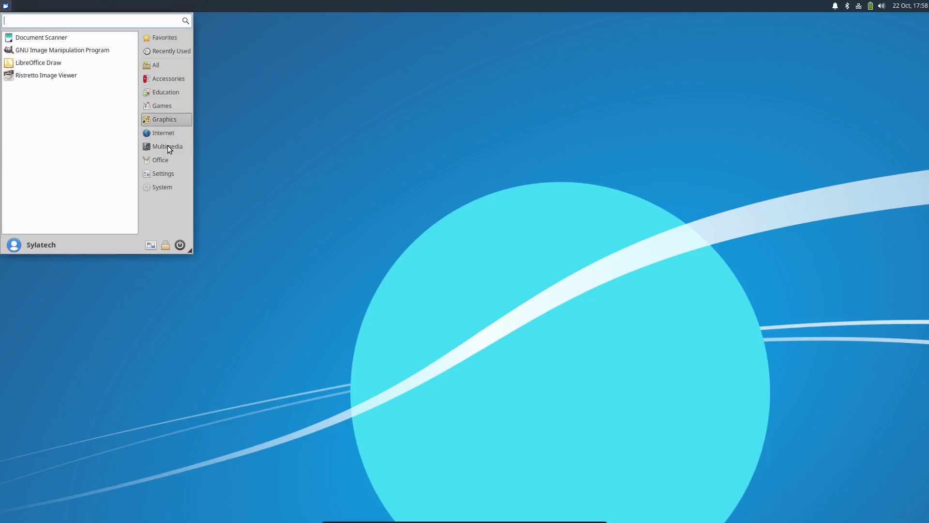
click(151, 245)
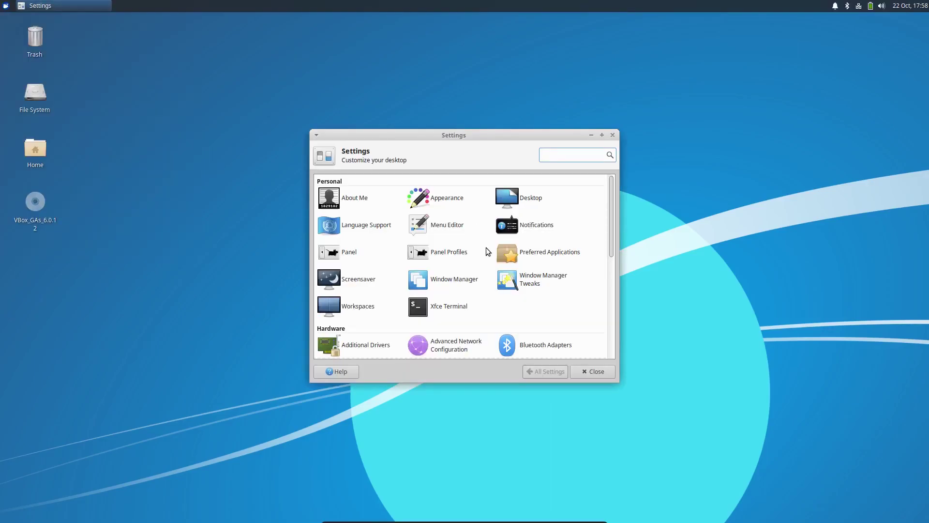
scroll(486, 249, down, 5)
scroll(487, 249, up, 4)
scroll(486, 248, down, 5)
scroll(486, 248, up, 6)
scroll(486, 248, down, 6)
scroll(442, 252, up, 6)
click(592, 372)
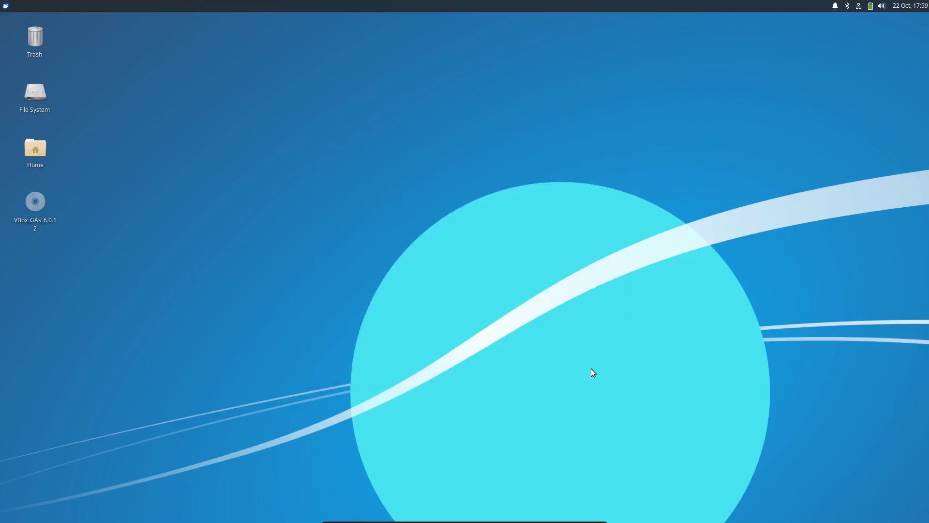
Open the home folder, view the file manager's File commands, and close its window.
double_click(33, 157)
click(319, 162)
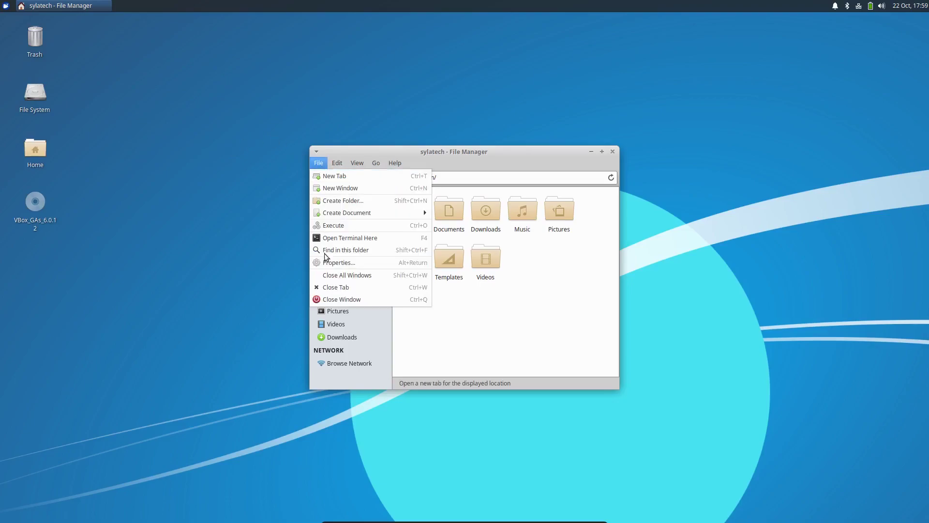
click(331, 295)
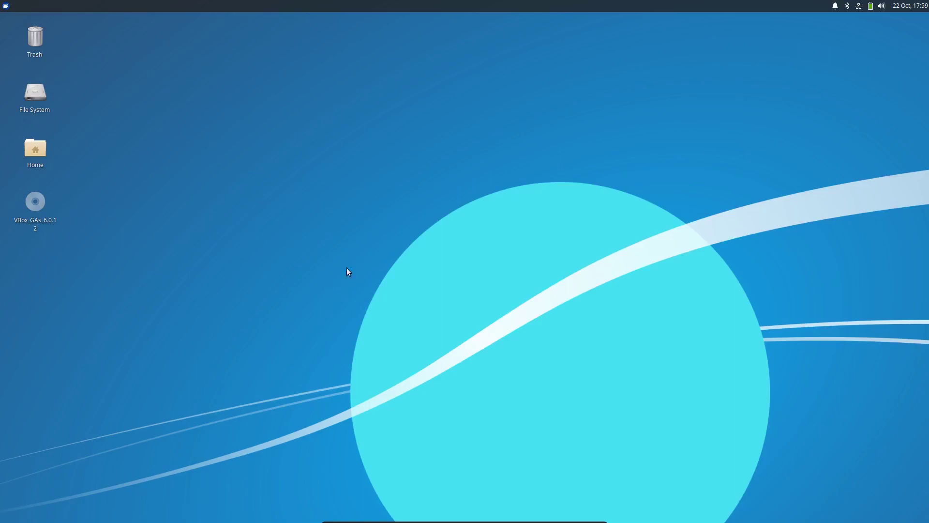
View the network and Bluetooth options offered by the Xubuntu panel indicators.
click(855, 6)
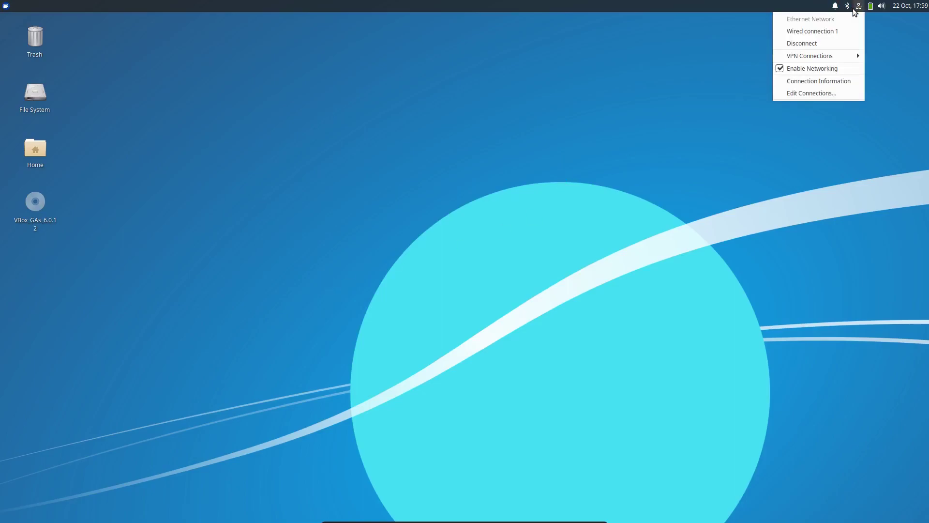
click(845, 11)
right_click(844, 7)
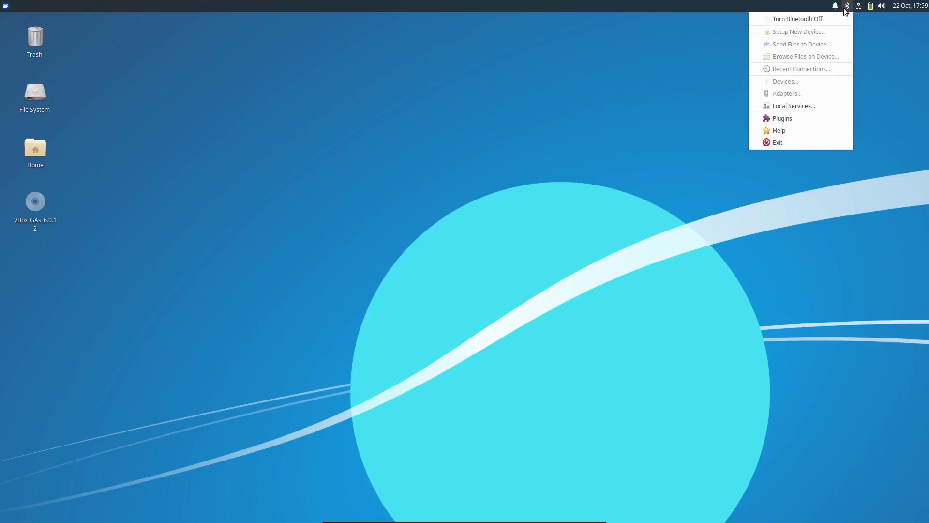
click(845, 10)
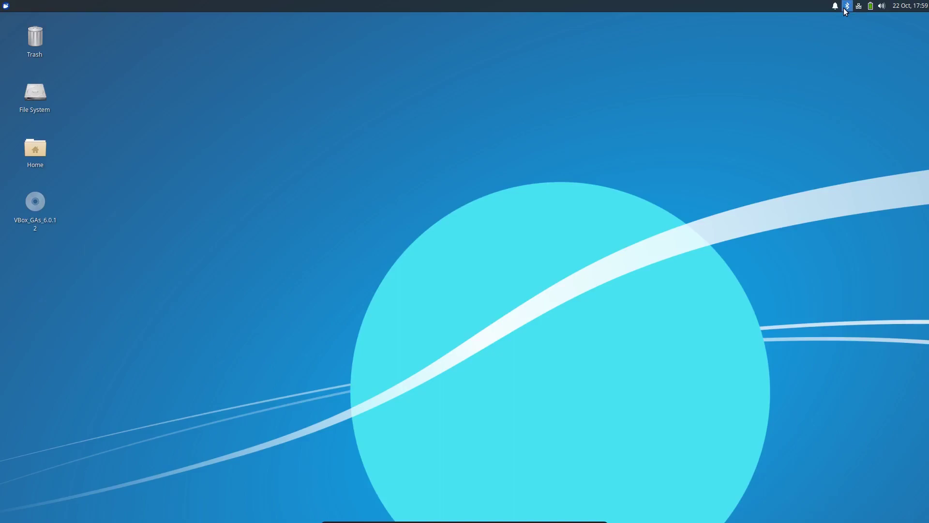
click(6, 6)
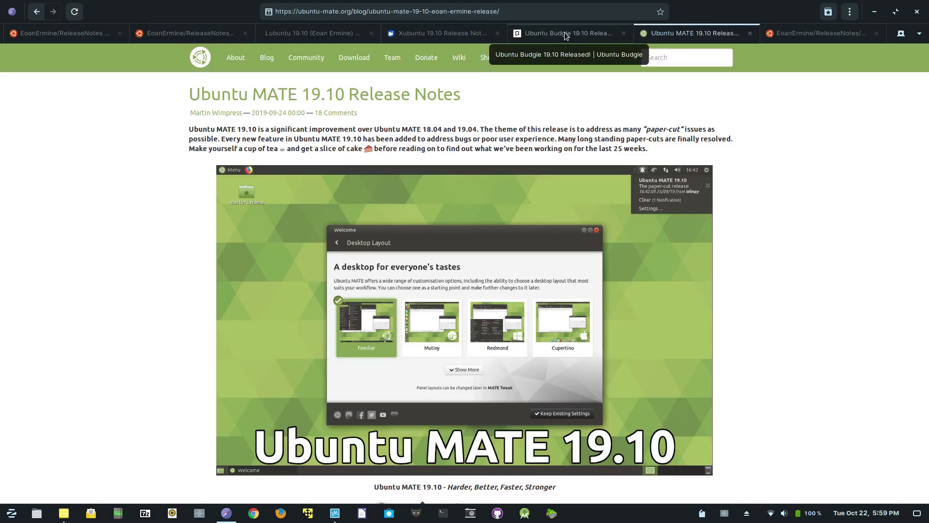
Switch to the Ubuntu Budgie 19.10 release post in the browser and read its list of new features.
click(566, 32)
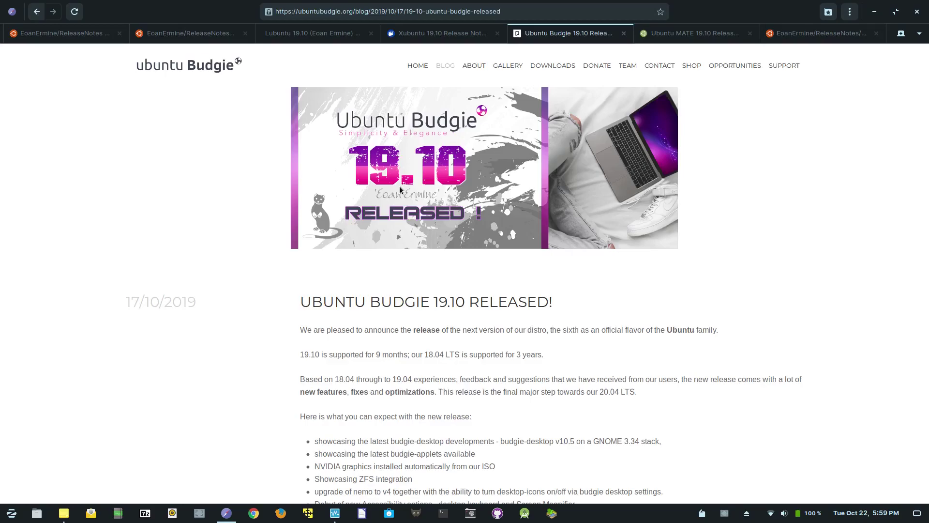
scroll(336, 319, down, 7)
scroll(337, 322, up, 1)
scroll(337, 322, down, 2)
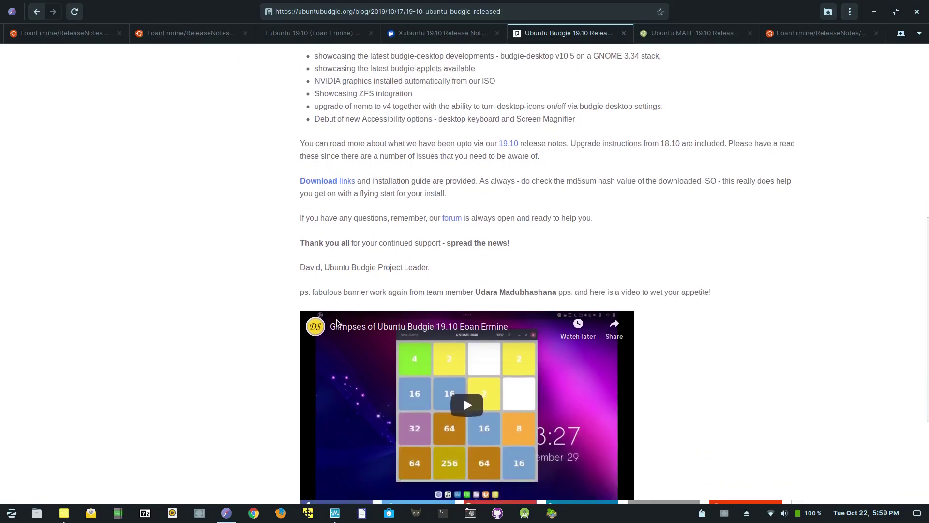
scroll(336, 319, down, 4)
scroll(220, 300, up, 6)
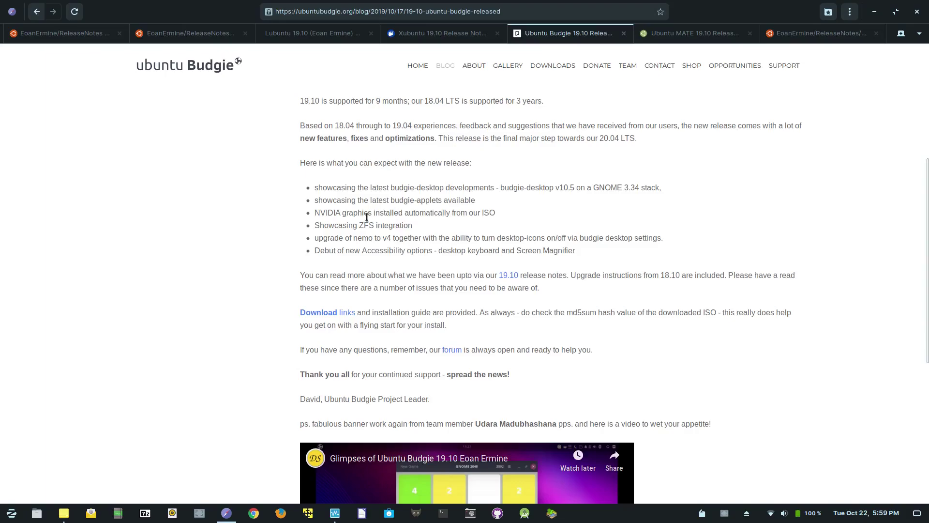
scroll(454, 460, down, 1)
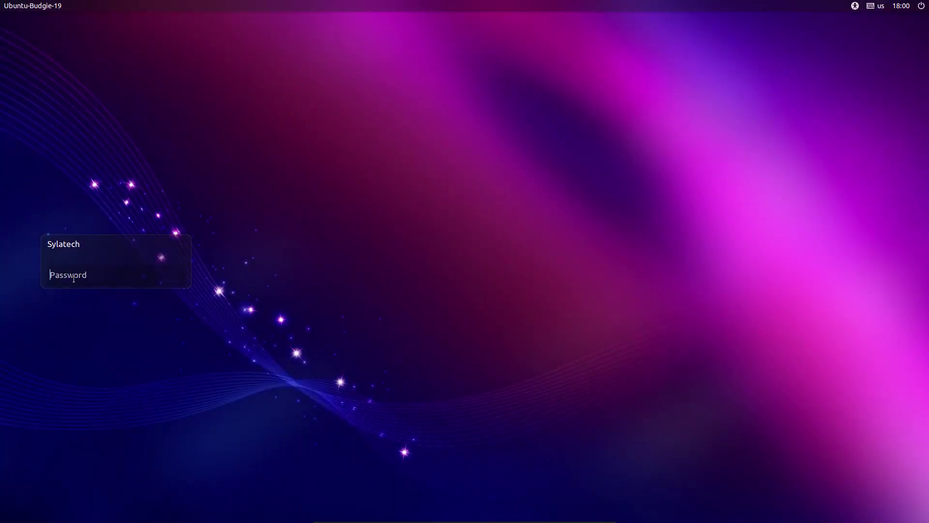
text(•••••••)
key(BackSpace)
key(BackSpace)
key(BackSpace)
key(BackSpace)
key(BackSpace)
key(BackSpace)
key(BackSpace)
Log in to the Ubuntu Budgie 19.10 virtual machine with the account password.
text(•••••)
key(Return)
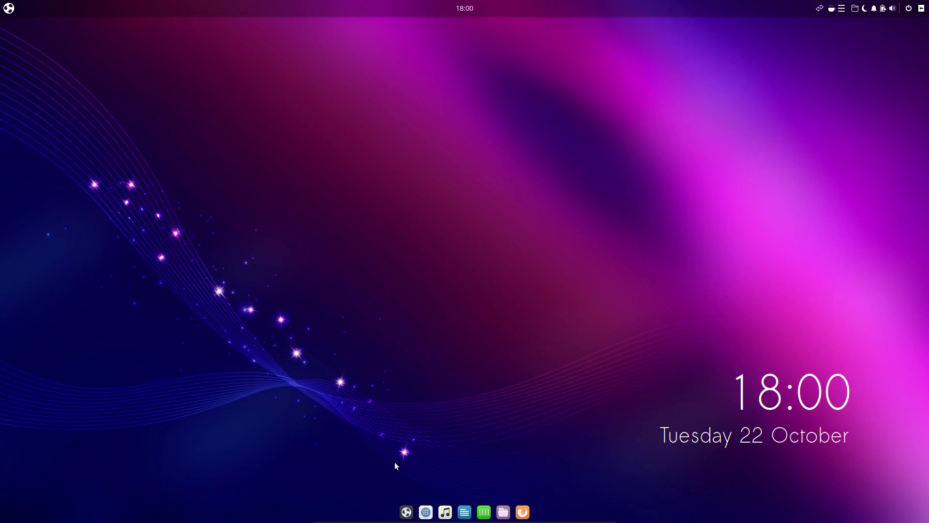
View the home folder in the Ubuntu Budgie file manager, reposition its window, and close it.
click(504, 512)
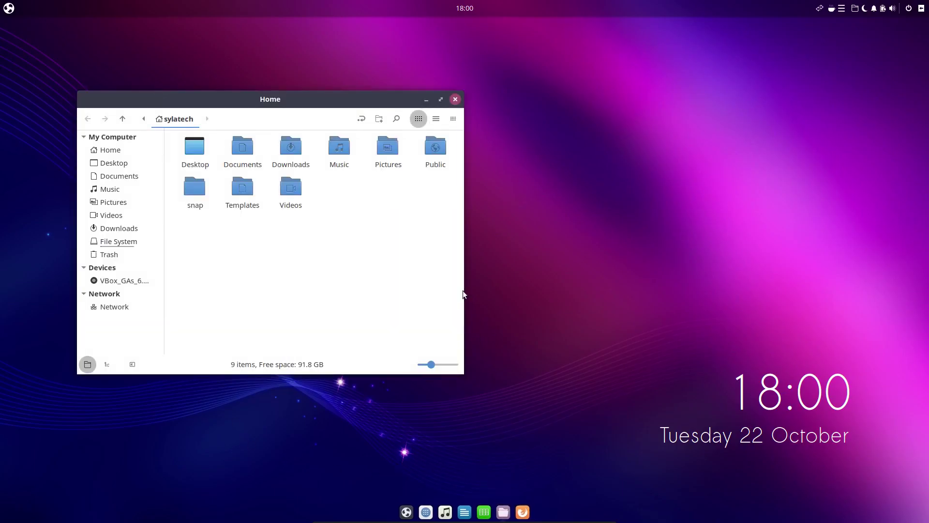
drag(295, 94, 500, 141)
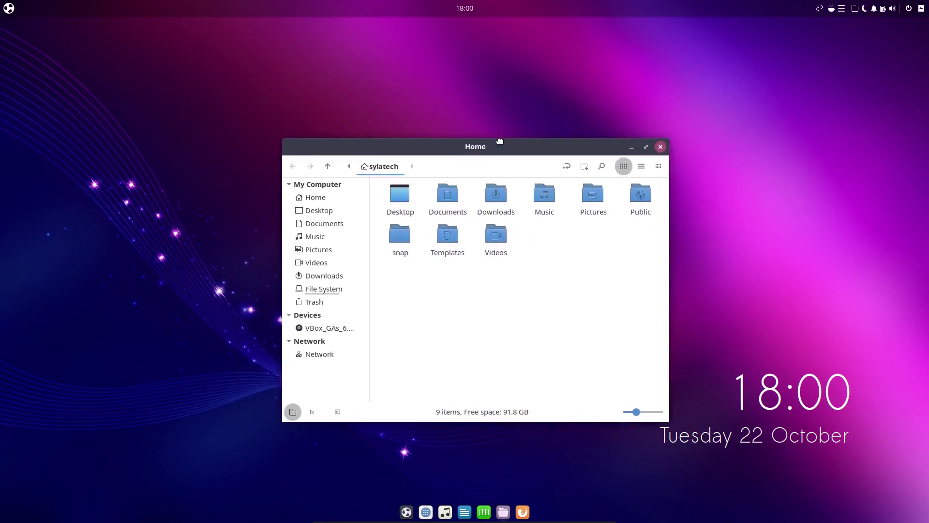
click(661, 147)
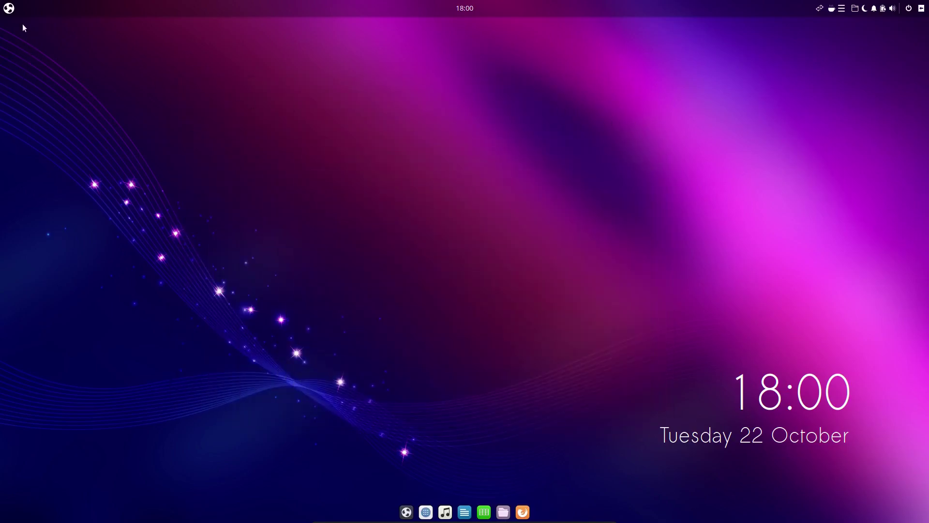
Browse the Accessories, Games, Graphics, Internet, Office and Other categories of the Budgie application menu and close it.
click(9, 8)
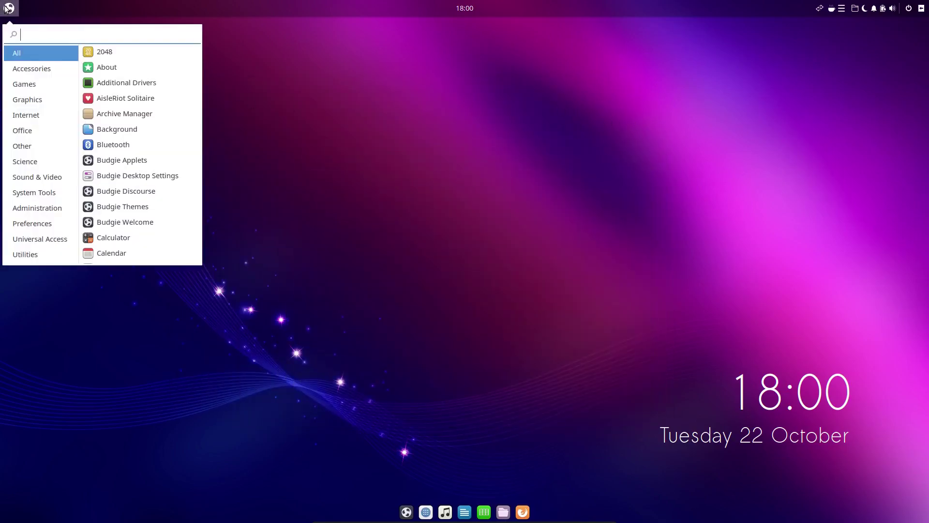
click(24, 72)
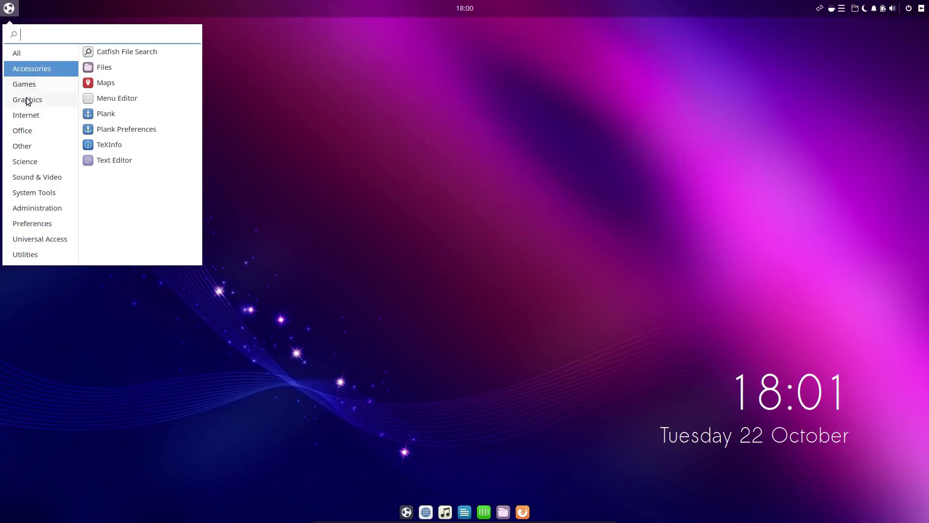
click(27, 100)
click(26, 87)
click(27, 99)
click(28, 115)
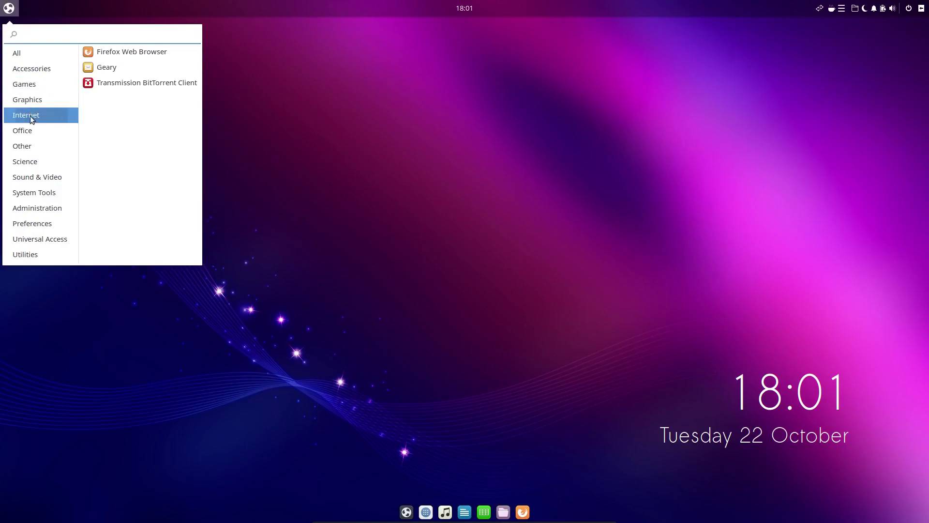
click(30, 129)
click(31, 143)
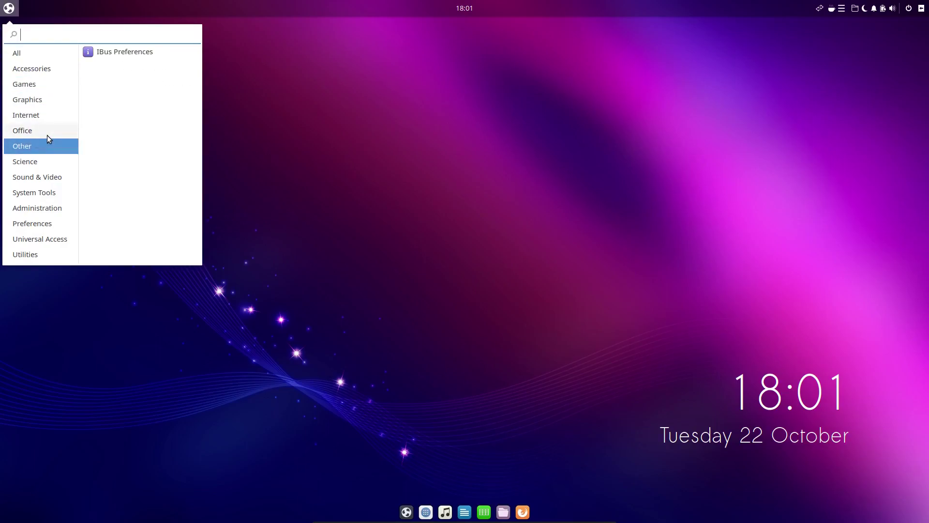
click(358, 399)
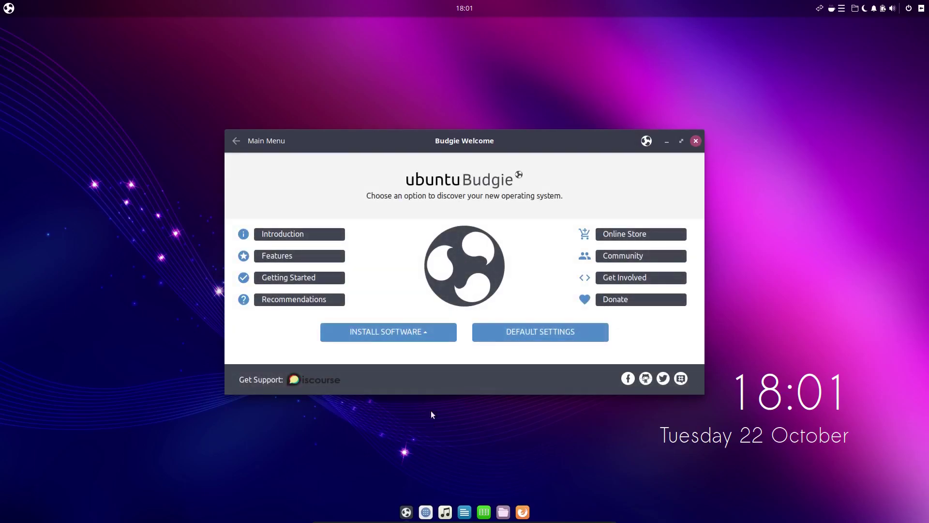
View the Flathub apps page from Budgie Welcome, close the browser, and show the software installation options again.
click(408, 332)
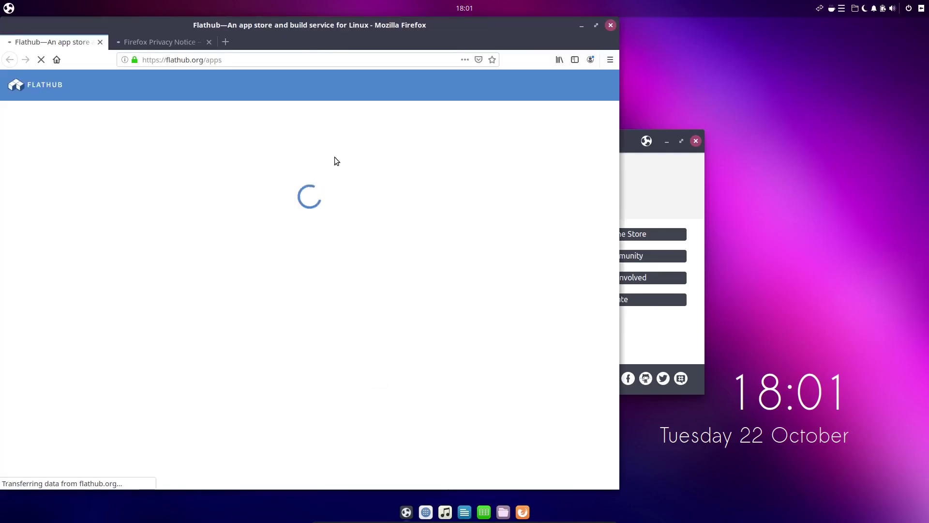
click(610, 25)
click(406, 286)
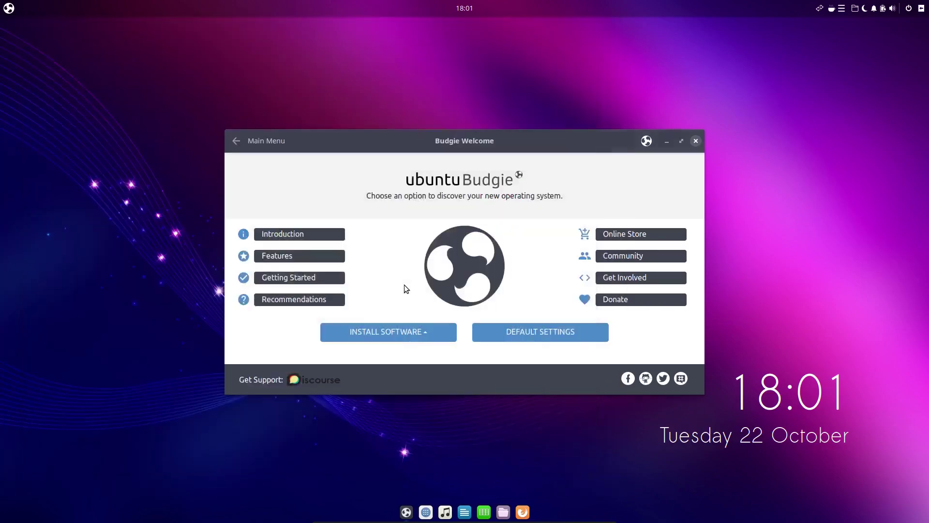
click(345, 335)
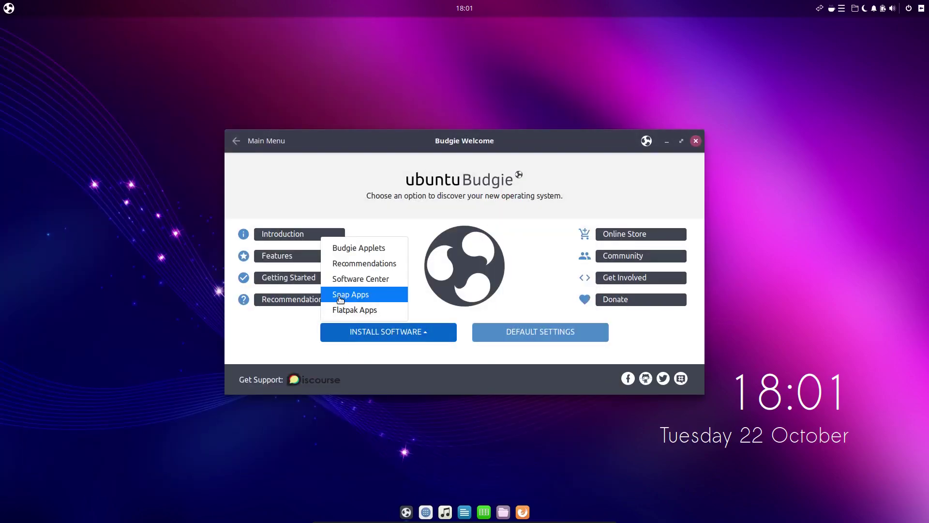
View the Snap Store apps page from Budgie Welcome's software installation options and close the browser.
click(341, 300)
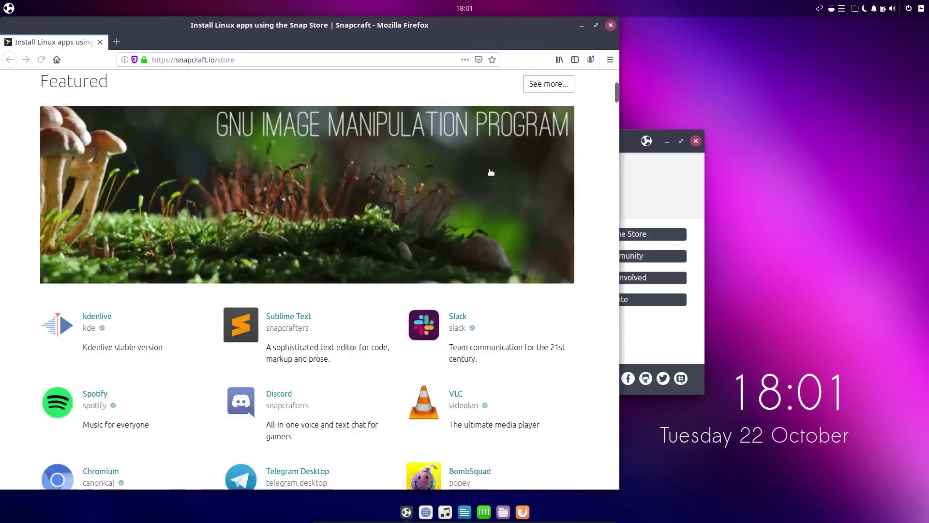
scroll(490, 169, down, 5)
click(610, 24)
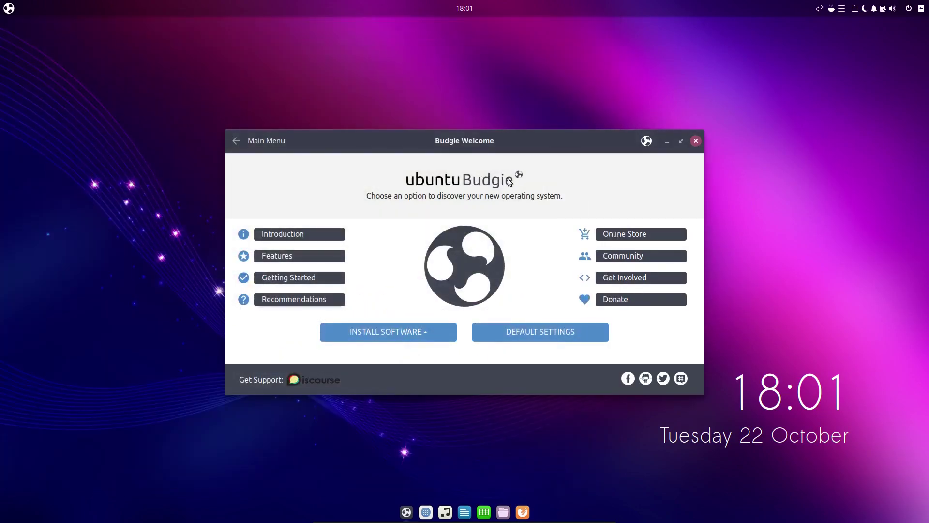
Search the Budgie application menu for "sof" and close the menu.
click(9, 8)
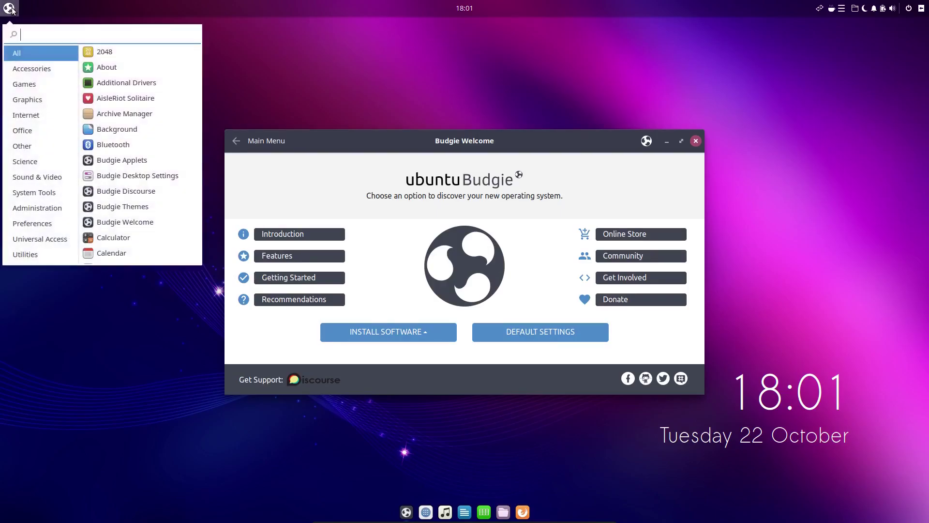
text(sof)
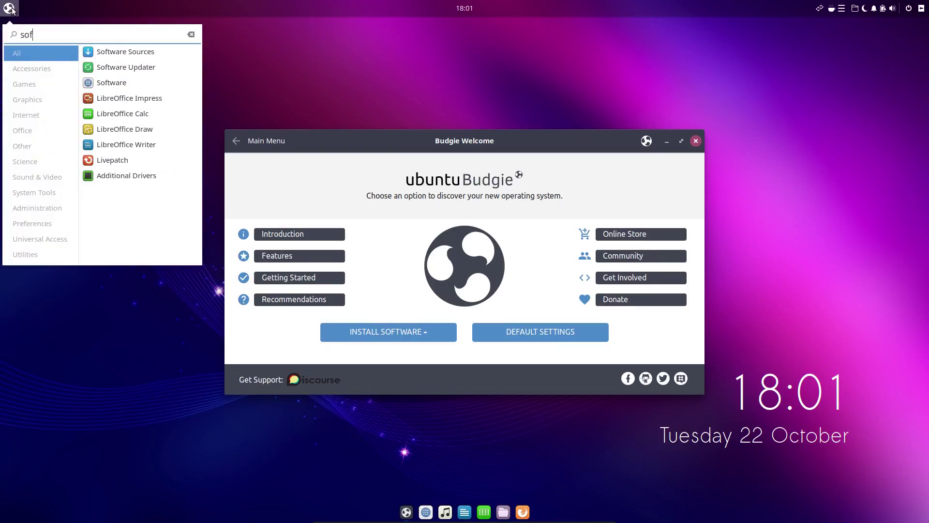
click(11, 9)
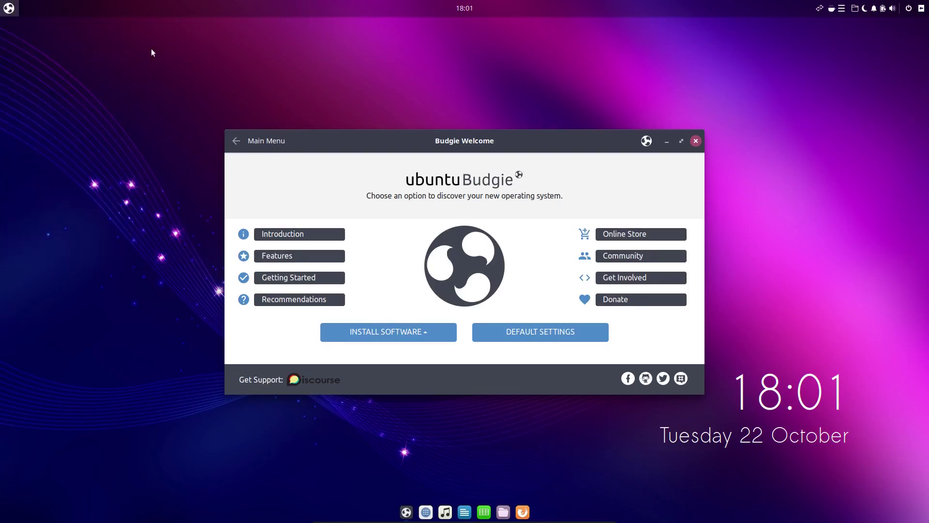
Review the browsers offered in the Getting Started Browser Ballot of Budgie Welcome, and return to its main menu.
click(284, 281)
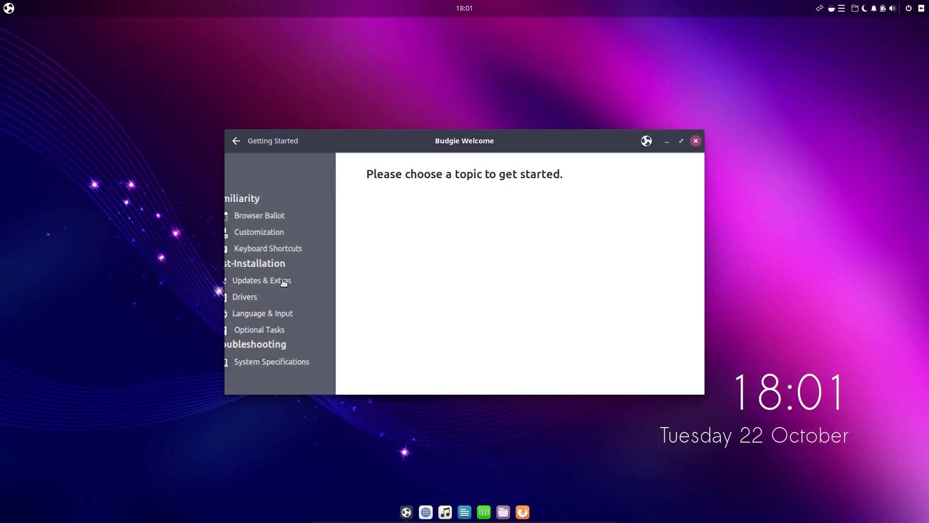
click(286, 216)
scroll(286, 218, down, 6)
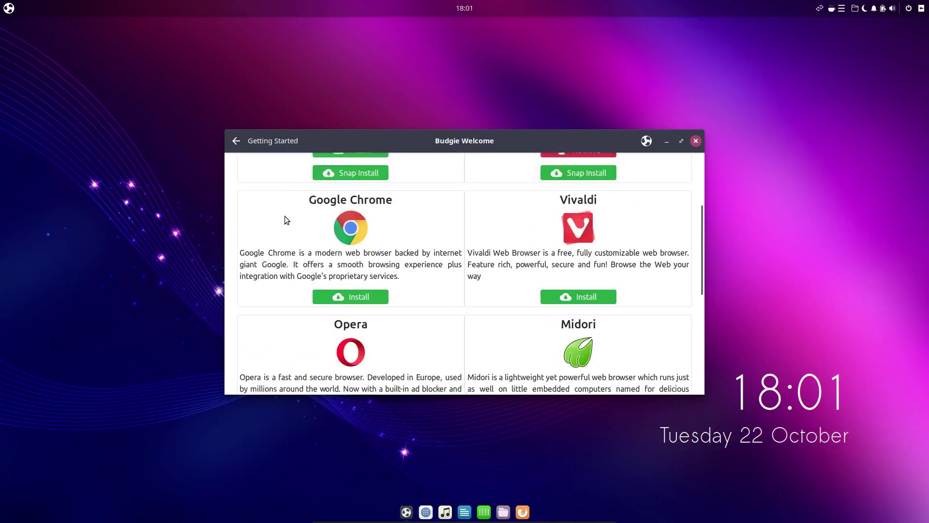
scroll(285, 215, up, 6)
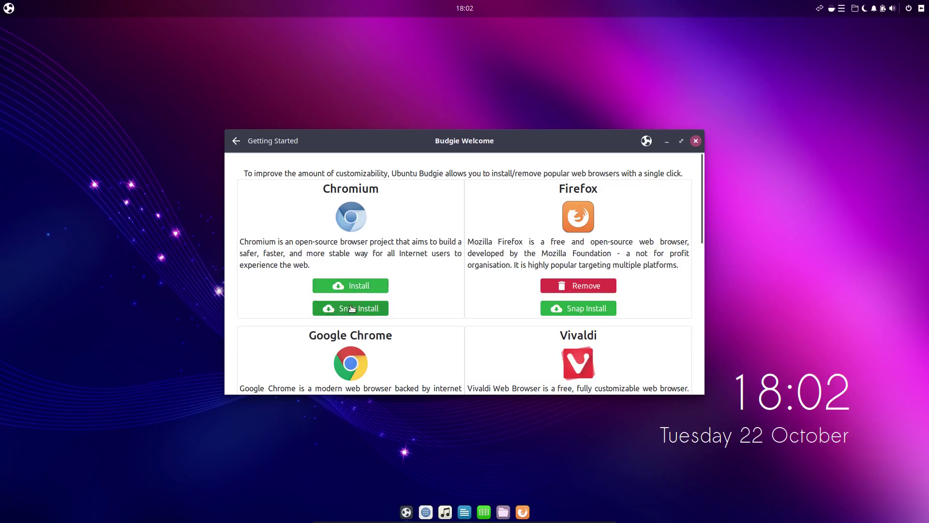
scroll(387, 276, down, 1)
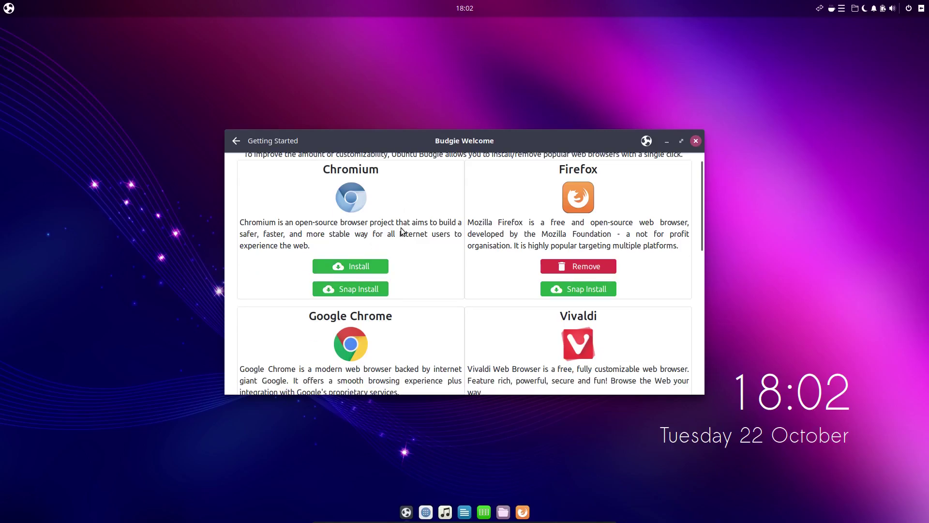
scroll(394, 271, down, 3)
scroll(395, 264, down, 9)
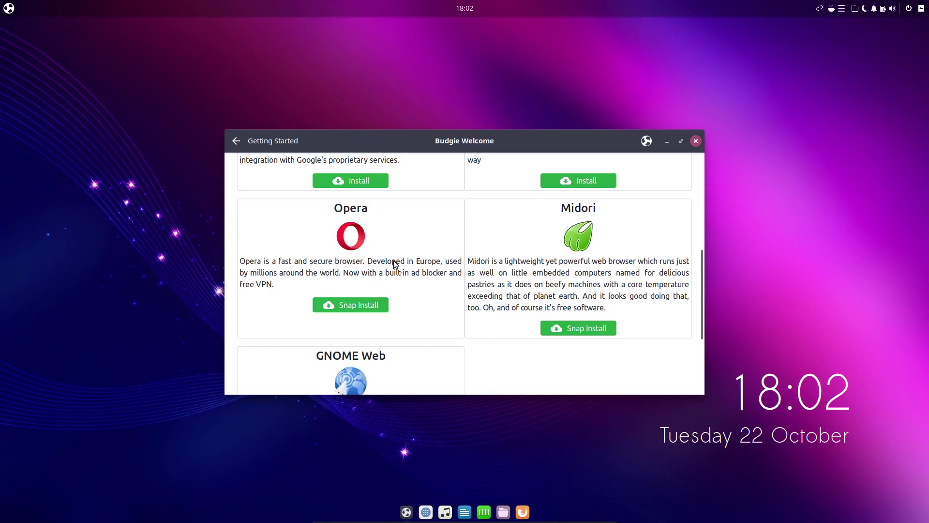
scroll(395, 264, down, 7)
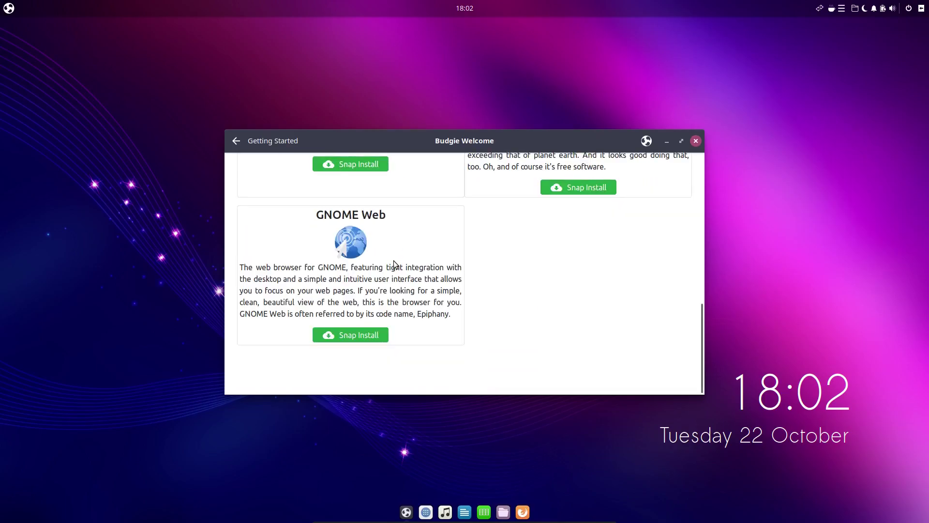
scroll(394, 264, up, 6)
scroll(393, 261, down, 6)
scroll(394, 260, up, 20)
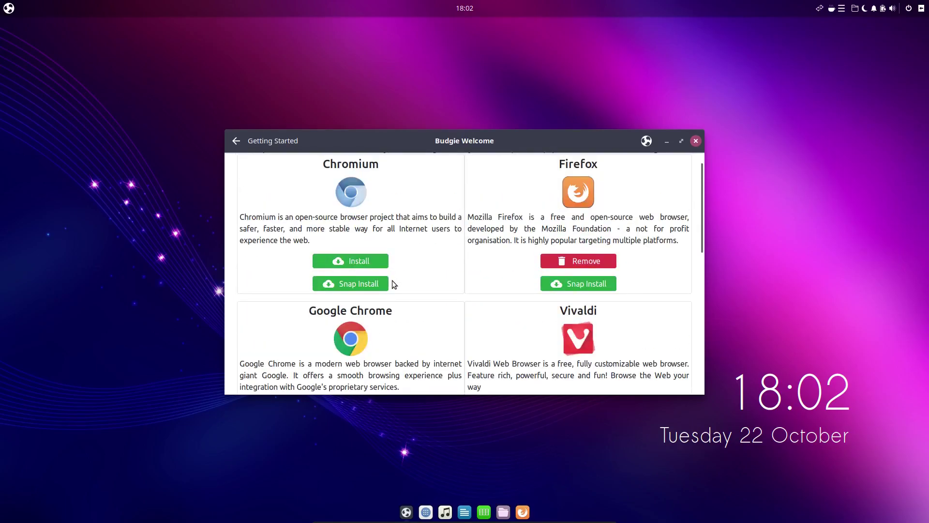
scroll(392, 280, down, 4)
scroll(335, 313, down, 5)
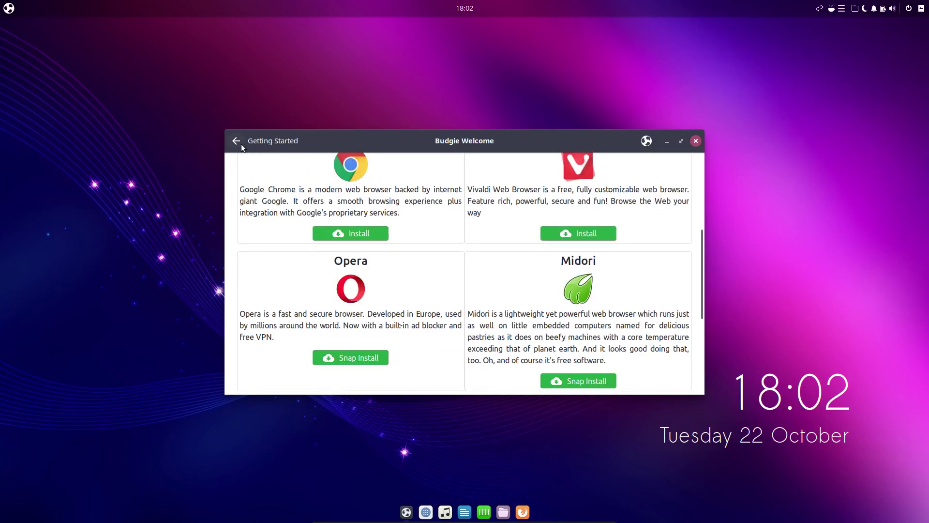
click(228, 146)
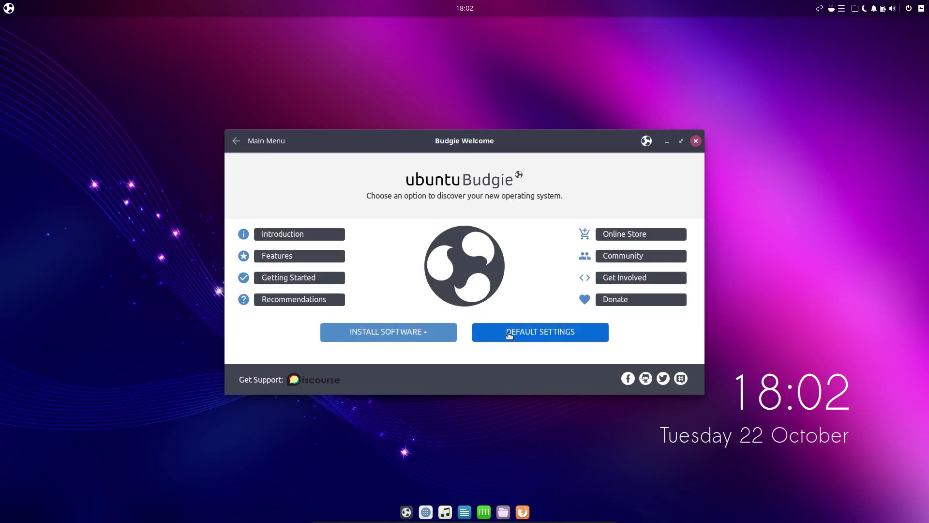
Review the desktop themes offered for switching appearance in Budgie Welcome's default settings, and close Budgie Welcome.
click(509, 334)
scroll(509, 335, down, 6)
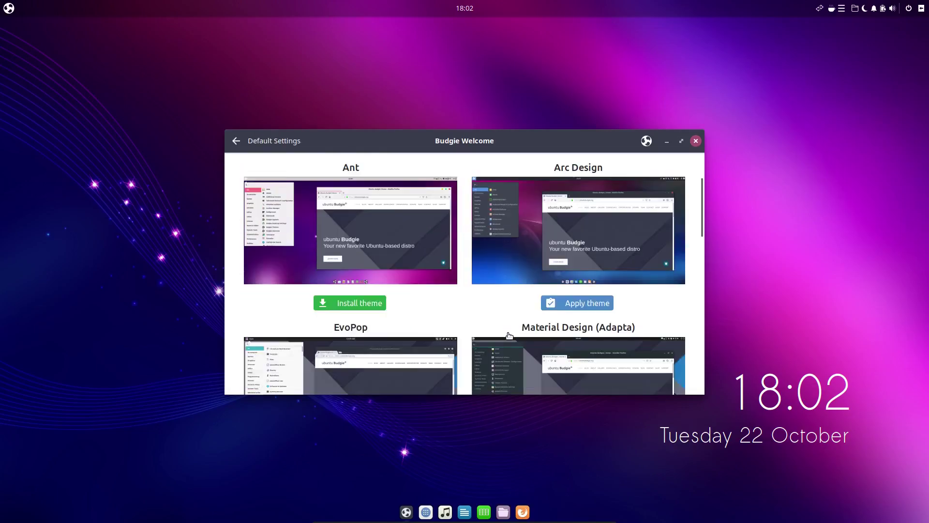
scroll(509, 335, down, 3)
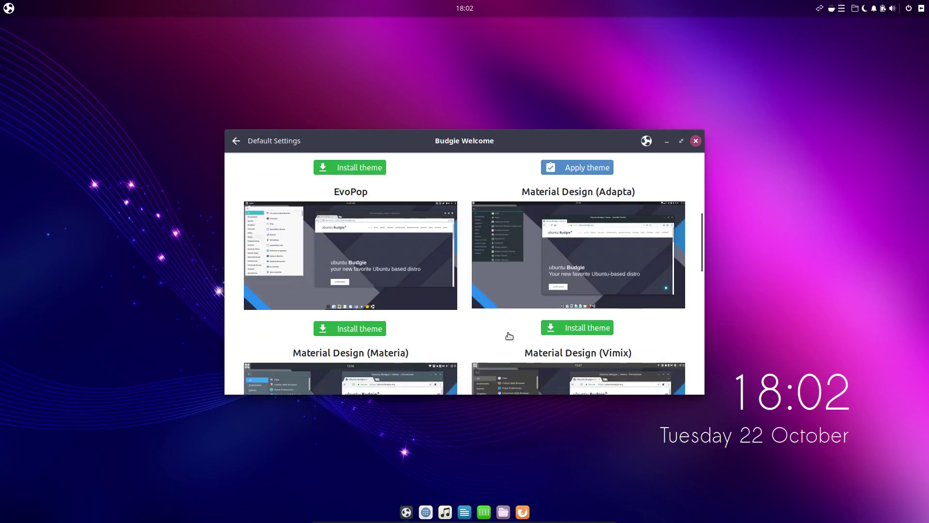
scroll(509, 335, up, 2)
scroll(509, 335, down, 10)
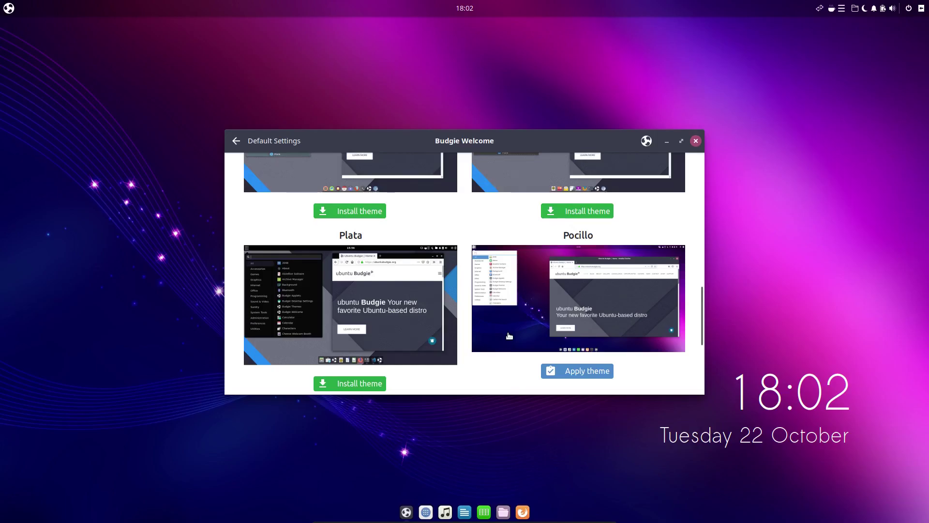
scroll(509, 335, down, 6)
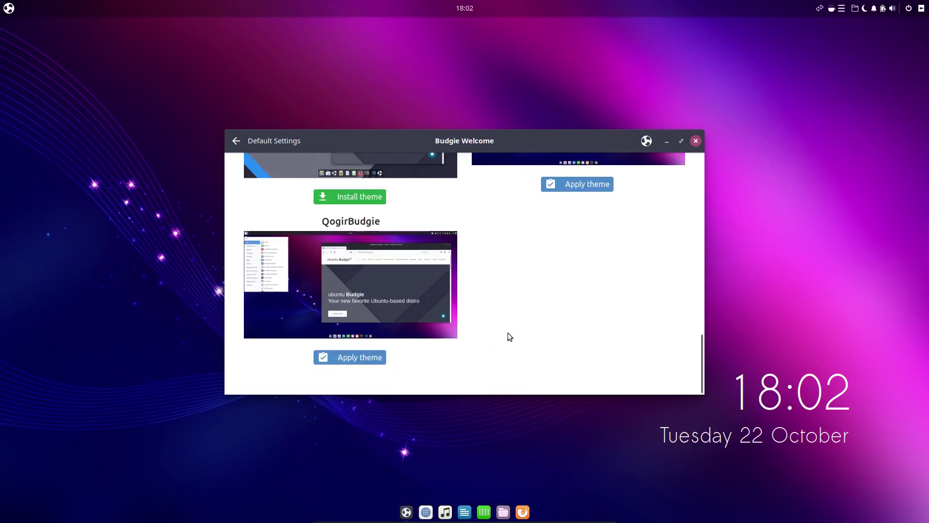
scroll(507, 333, up, 15)
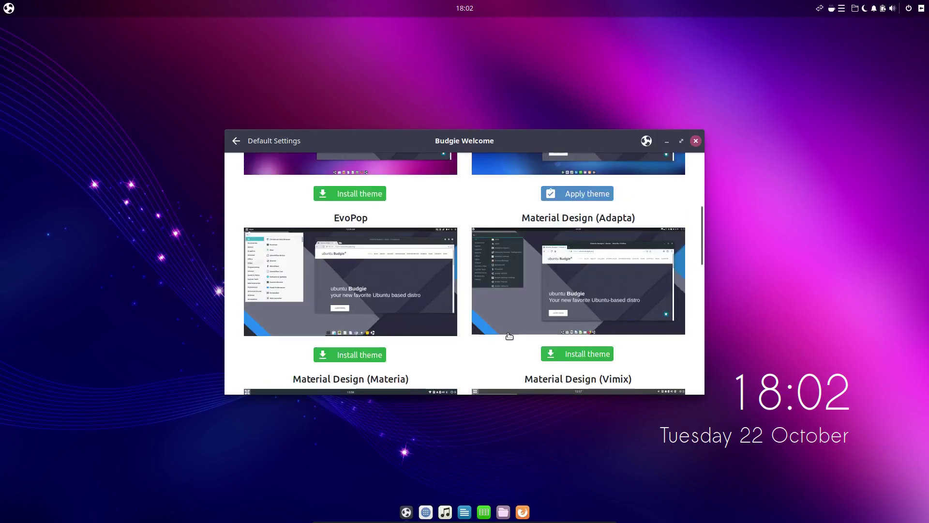
scroll(509, 335, up, 10)
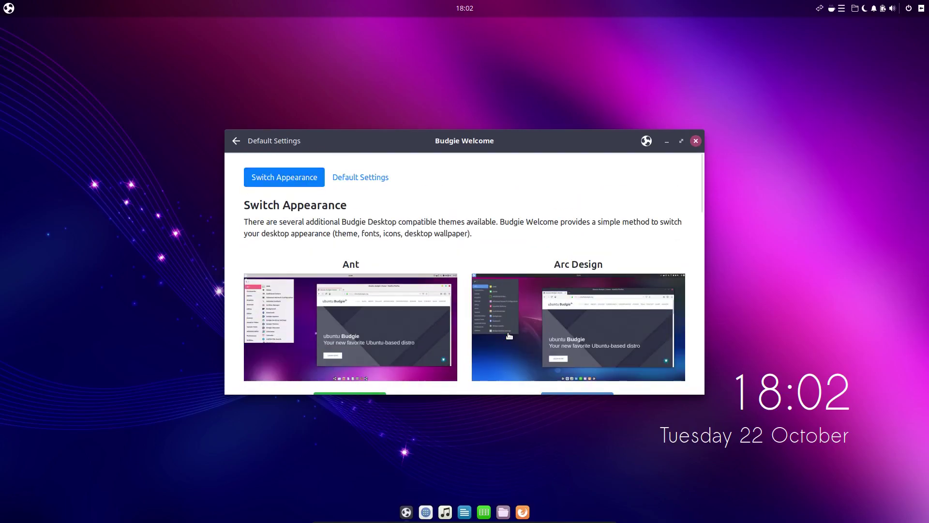
scroll(519, 304, down, 3)
scroll(520, 304, down, 1)
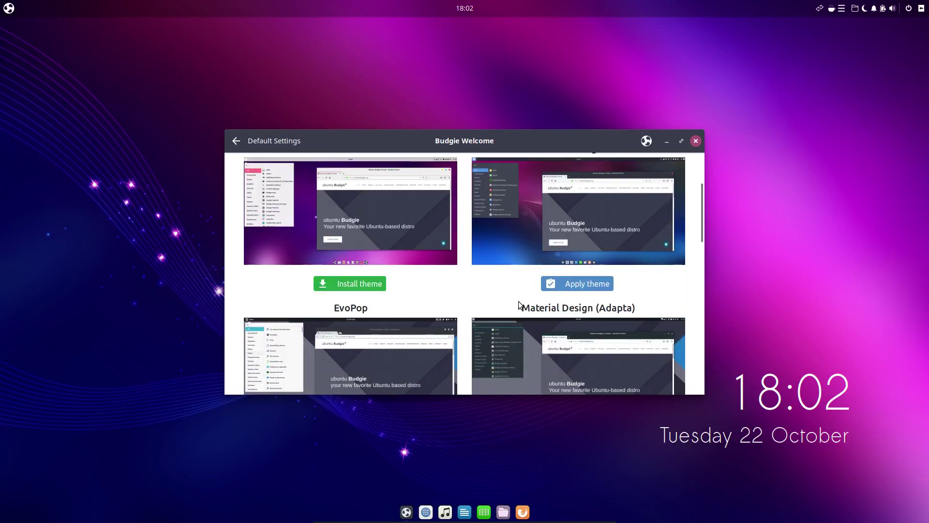
click(696, 142)
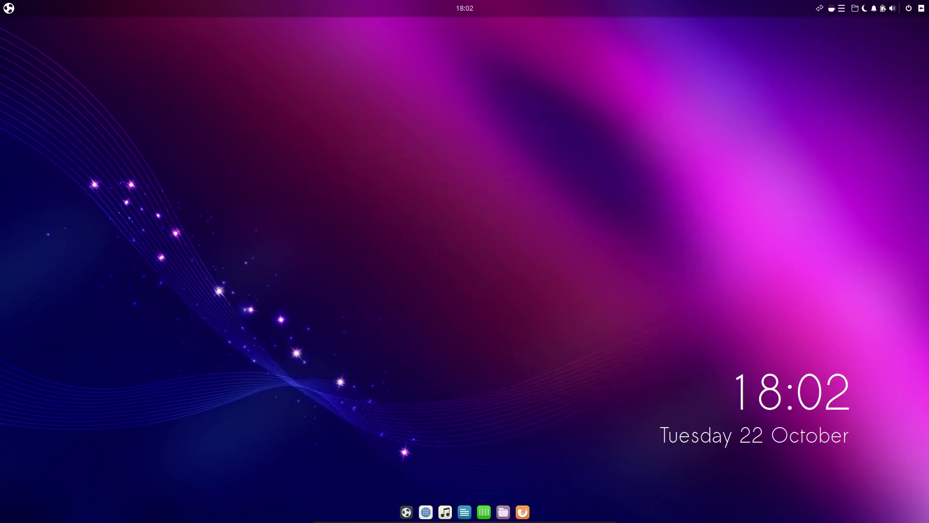
Shut down the Ubuntu Budgie virtual machine and confirm ending the session.
click(823, 12)
click(884, 14)
click(908, 10)
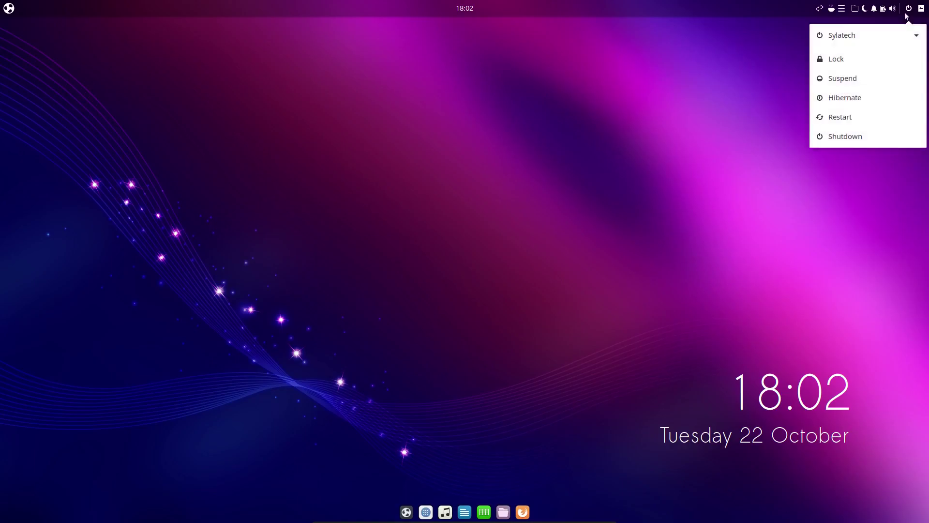
click(850, 143)
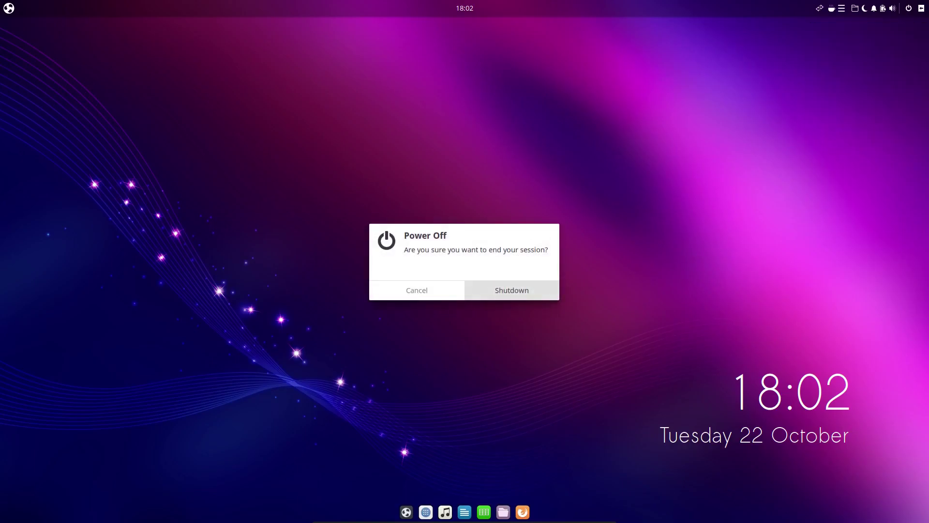
click(484, 299)
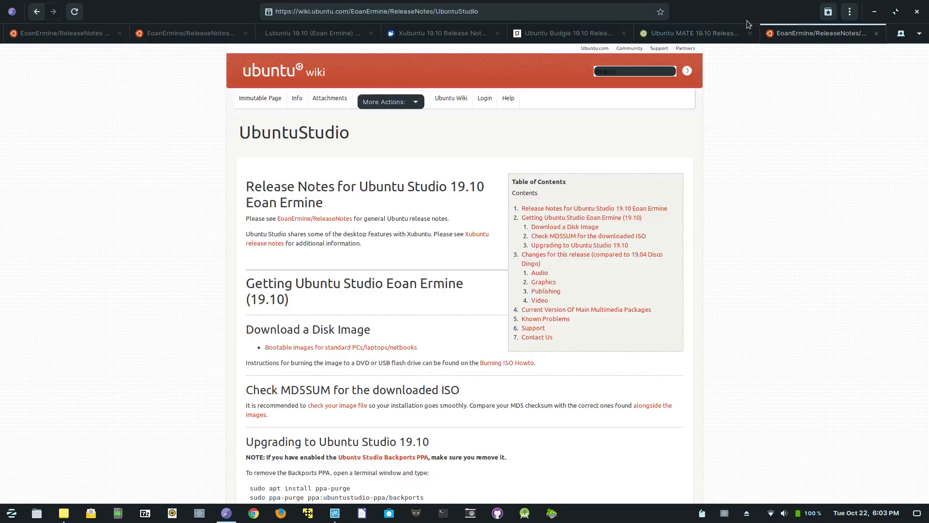
Show the Ubuntu MATE 19.10 release notes and read the MATE Desktop 1.22.2, window manager and key-bindings sections.
click(702, 33)
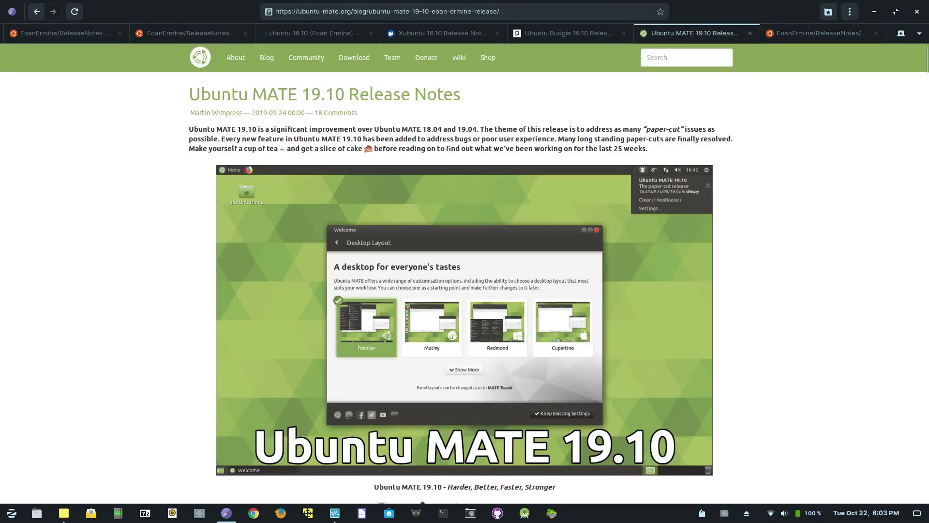
key(alt+Tab)
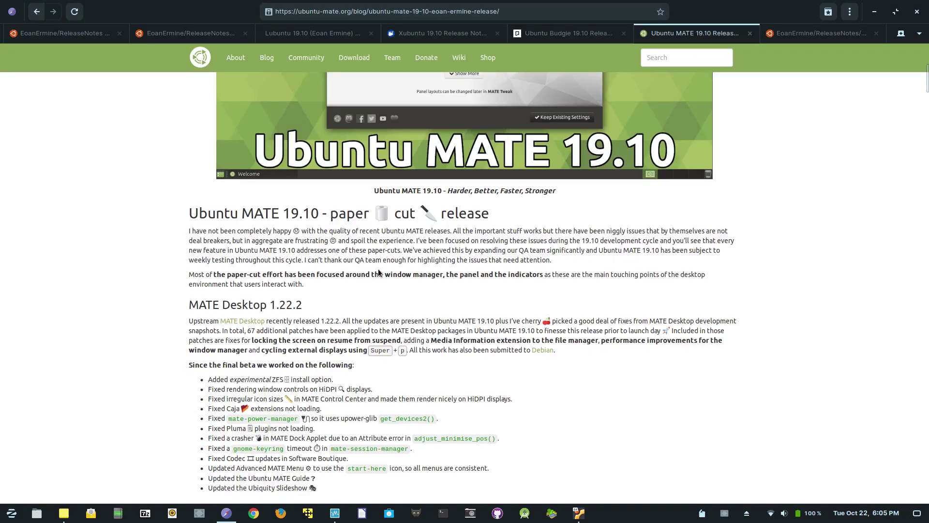
scroll(379, 273, down, 2)
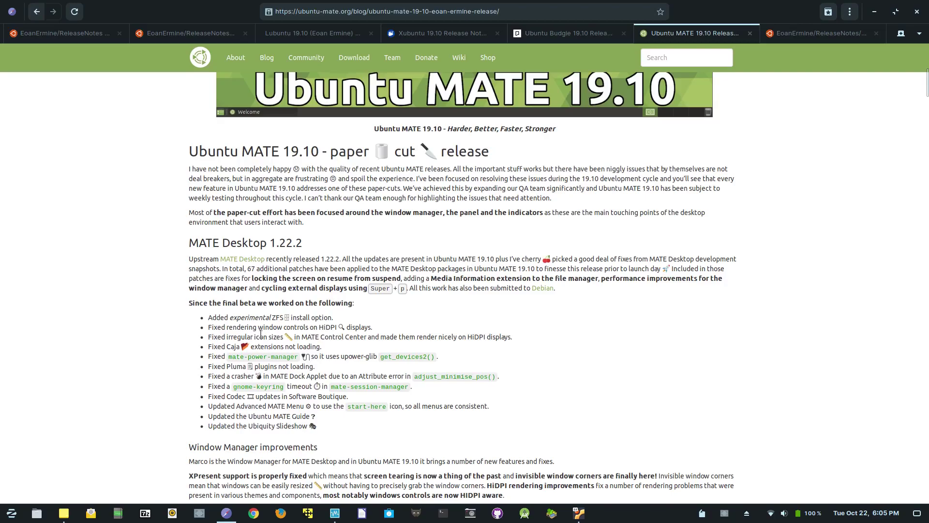
scroll(261, 334, down, 5)
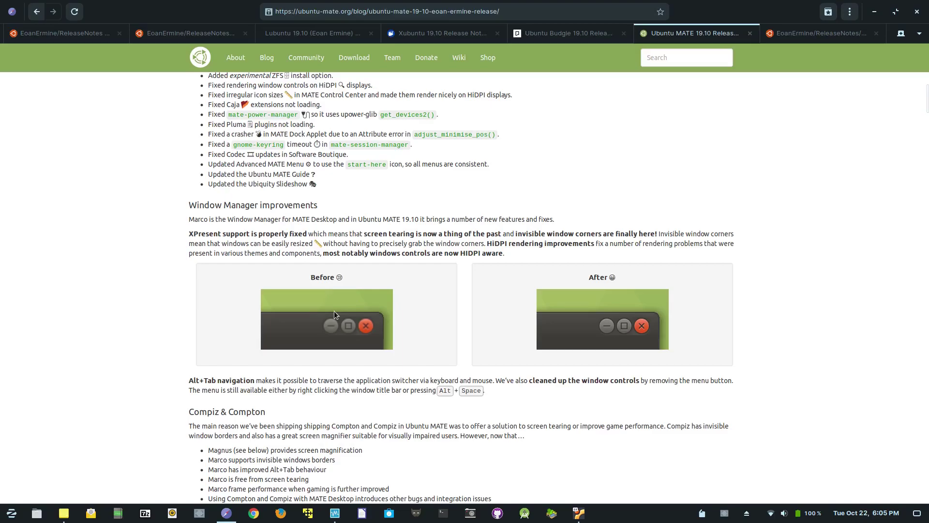
scroll(334, 314, down, 10)
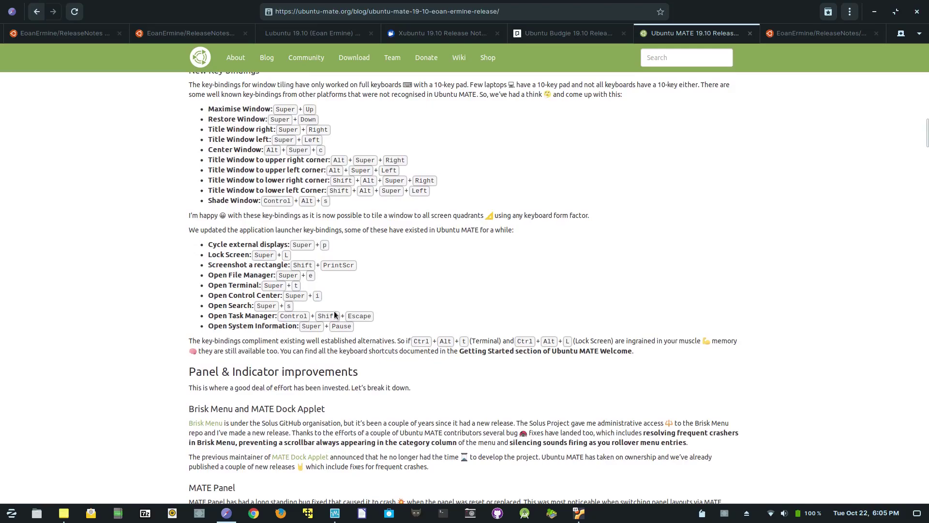
Read the Ubuntu MATE 19.10 release notes on panel, Brisk Menu, dock applet and indicator improvements, continuing to the GNOME MPV section.
scroll(334, 314, down, 5)
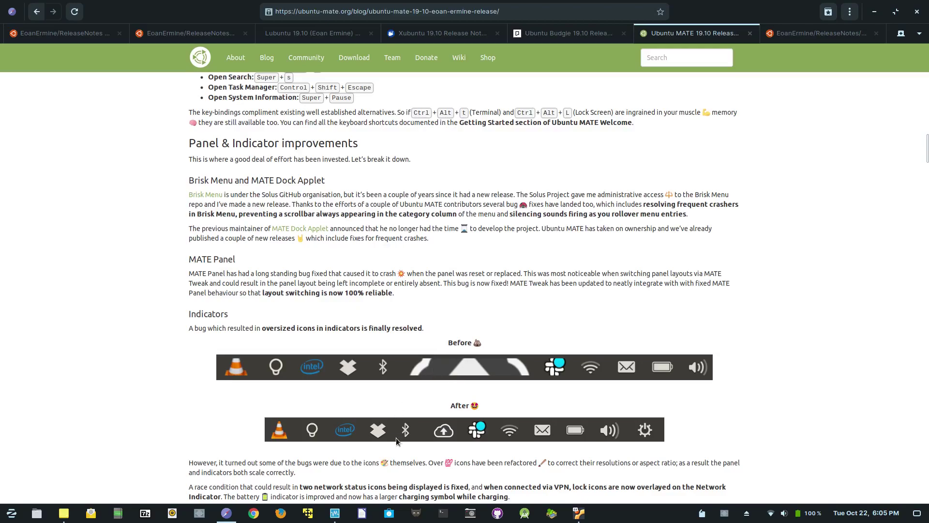
scroll(397, 435, down, 3)
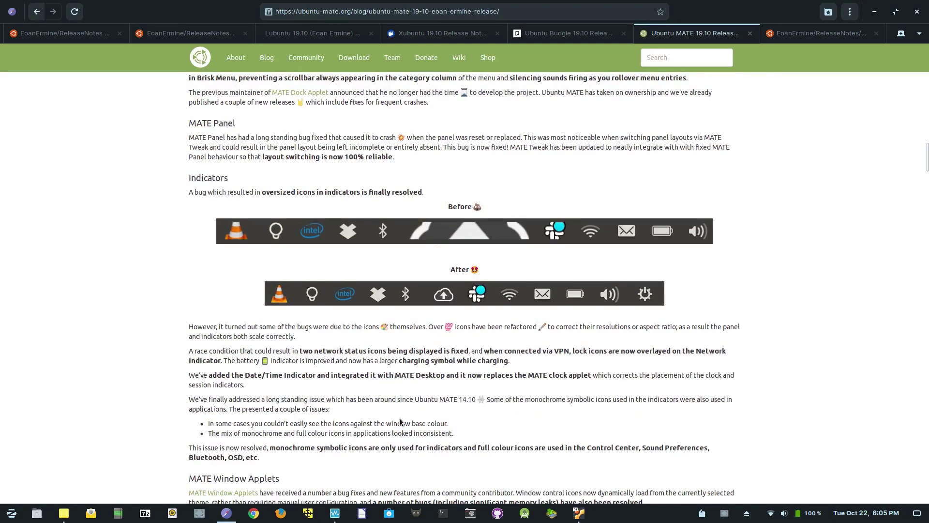
scroll(400, 422, down, 5)
scroll(400, 420, down, 15)
scroll(400, 418, down, 10)
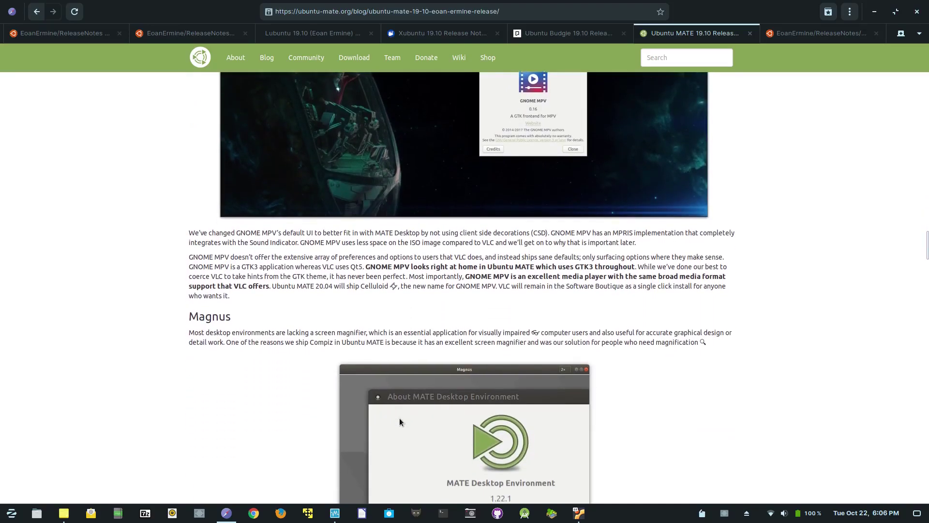
Read the release notes sections on Magnus, Ubuntu MATE Themes, and the desktop layouts in MATE Tweak and Ubuntu MATE Welcome.
scroll(399, 421, down, 1)
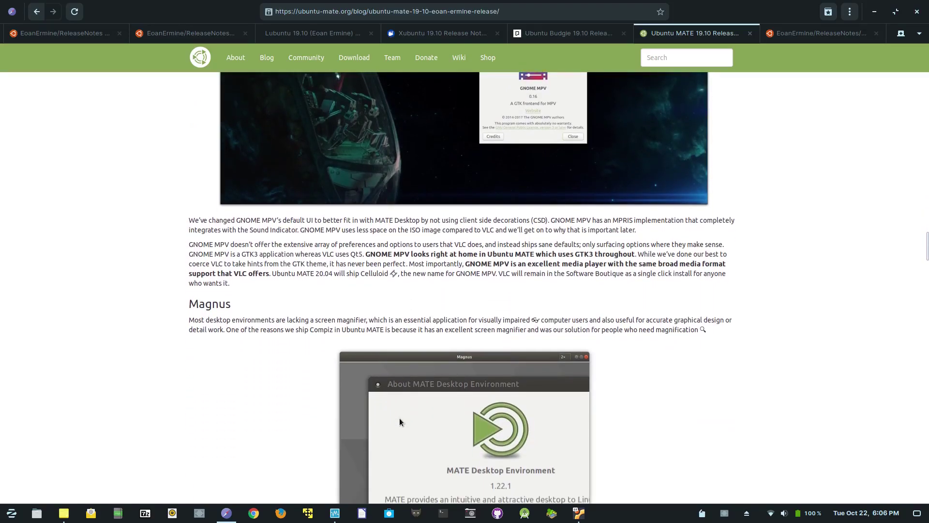
scroll(400, 419, down, 3)
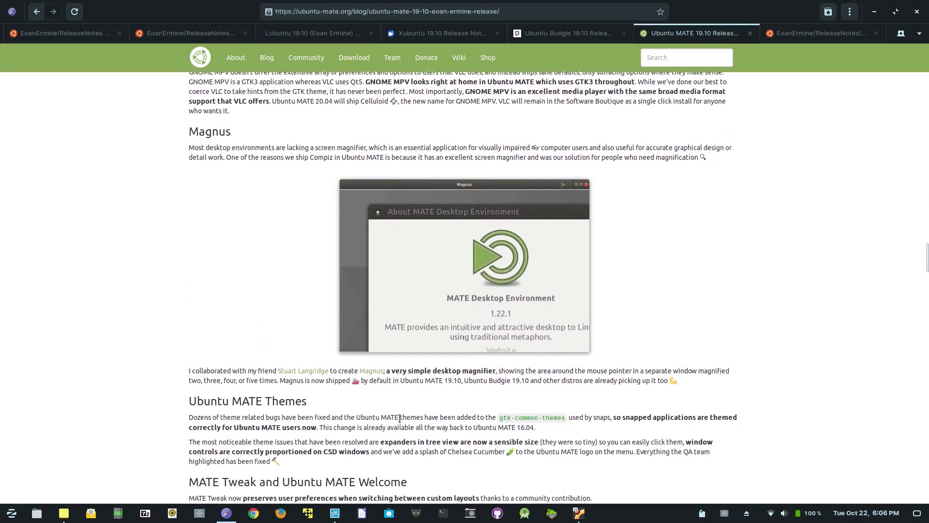
scroll(399, 418, down, 2)
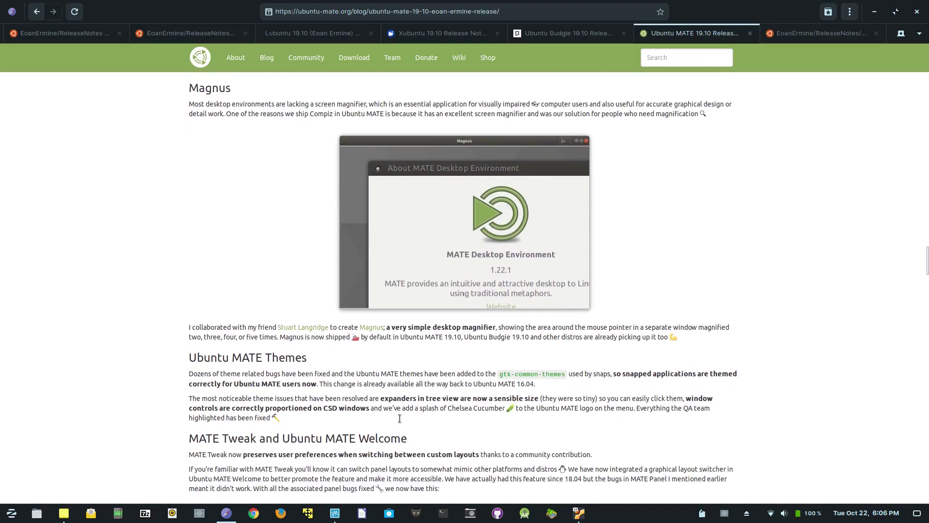
scroll(399, 417, down, 10)
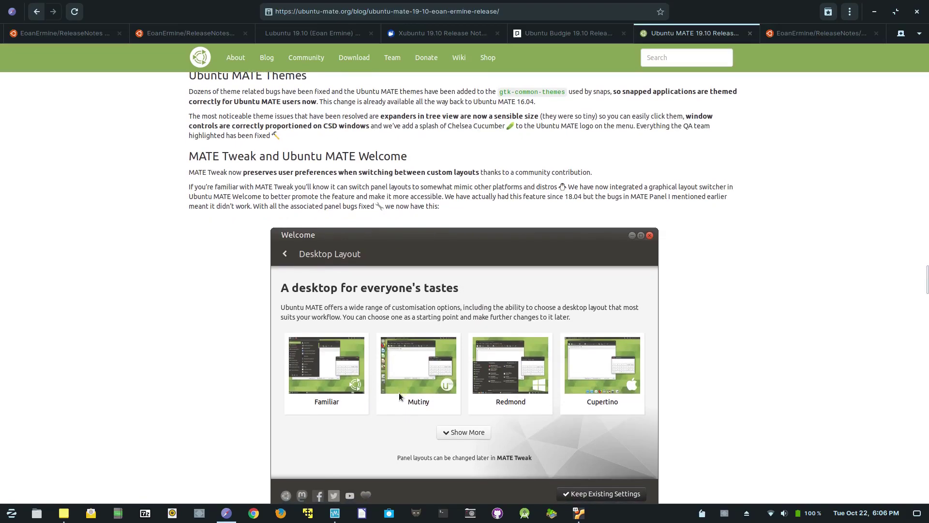
scroll(399, 393, up, 3)
scroll(399, 393, down, 3)
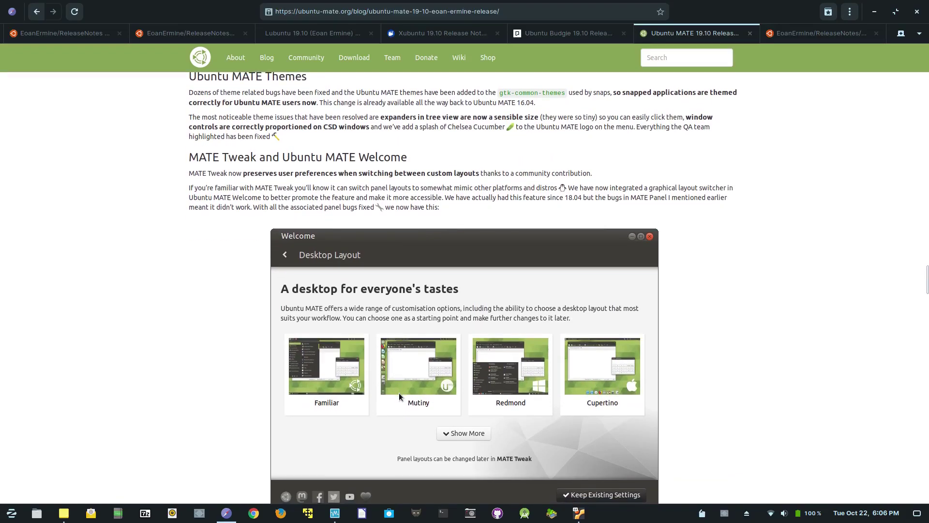
scroll(399, 393, down, 5)
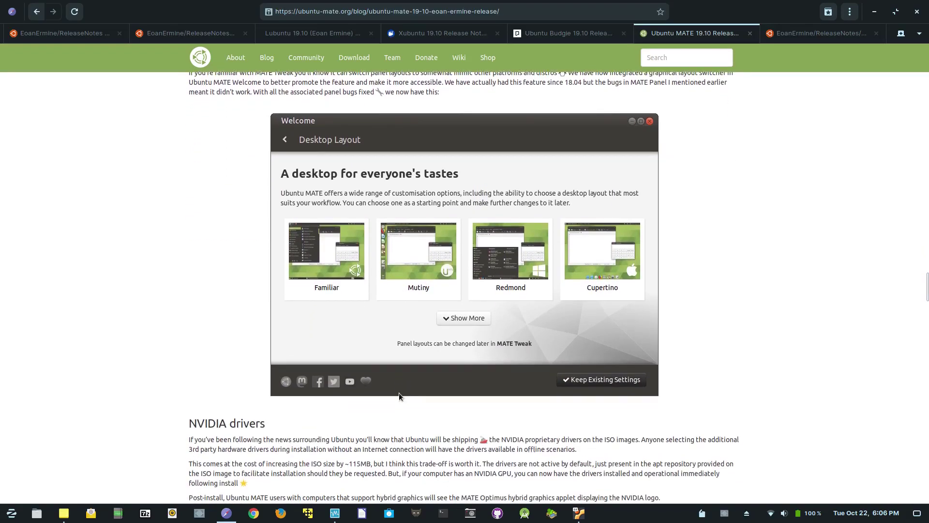
Read the release notes sections on NVIDIA drivers, ISO optimisations, ZFS on root, GPD MicroPC and Major Applications.
scroll(399, 393, down, 15)
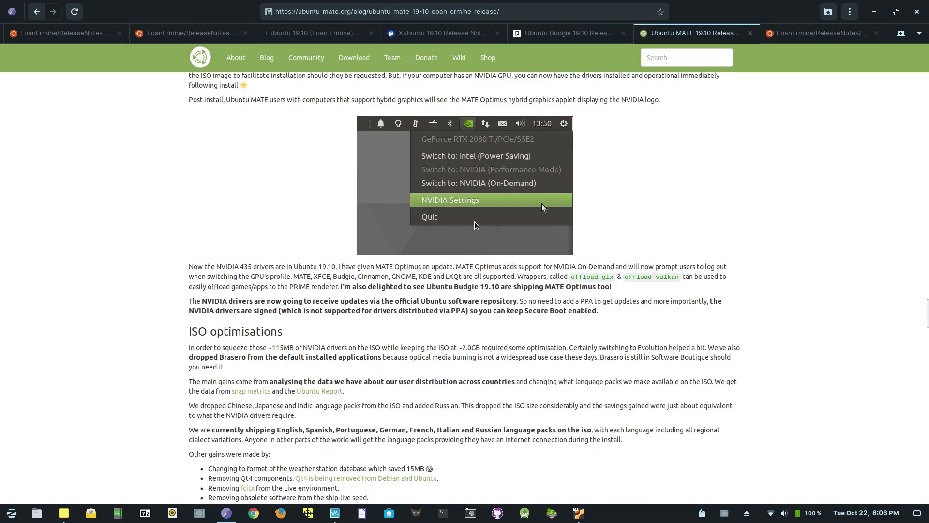
scroll(484, 152, down, 2)
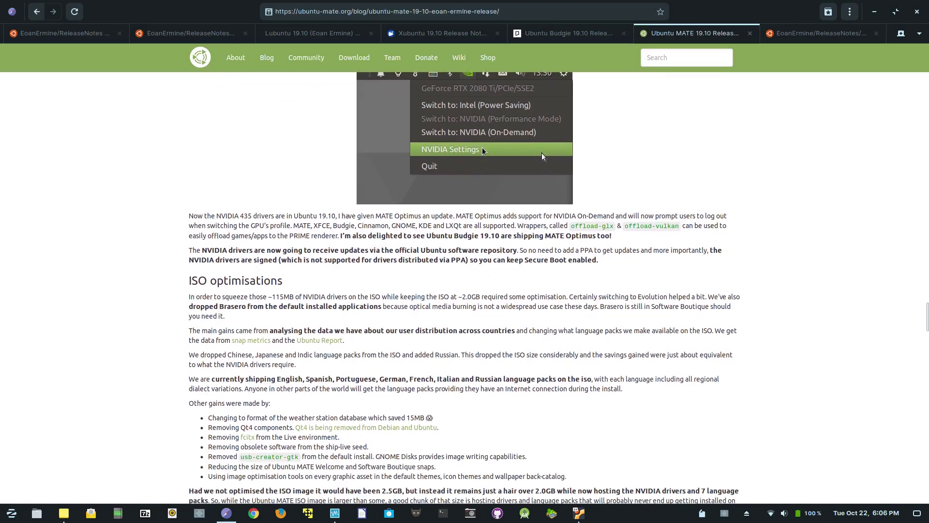
scroll(483, 151, down, 7)
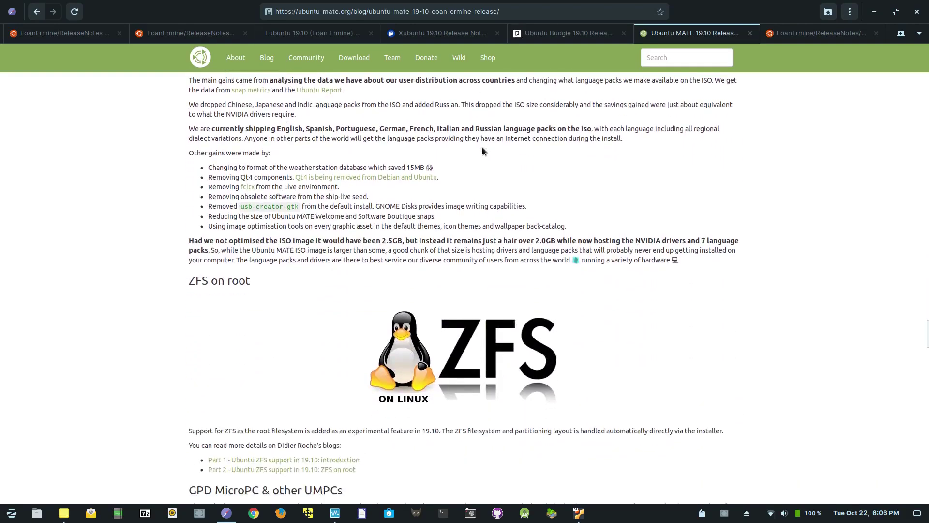
scroll(483, 147, down, 7)
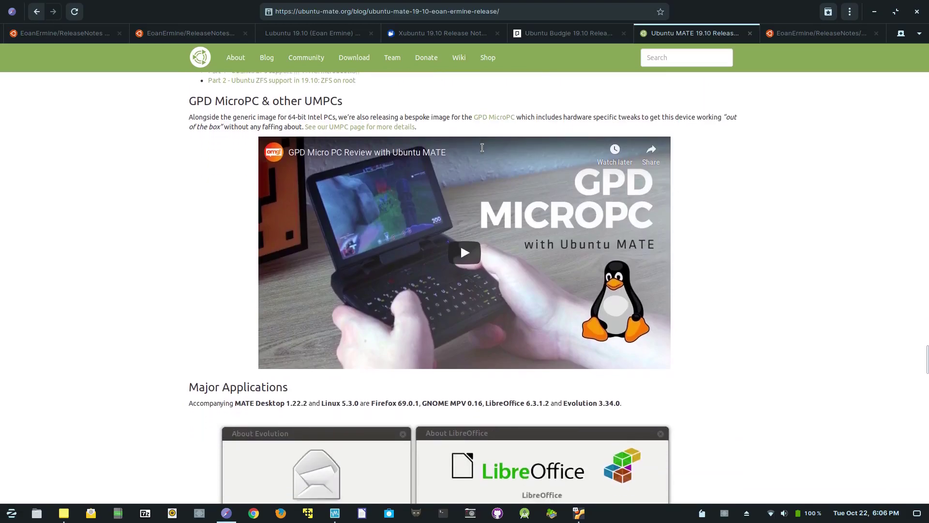
scroll(483, 150, down, 12)
scroll(483, 151, up, 7)
scroll(483, 150, up, 2)
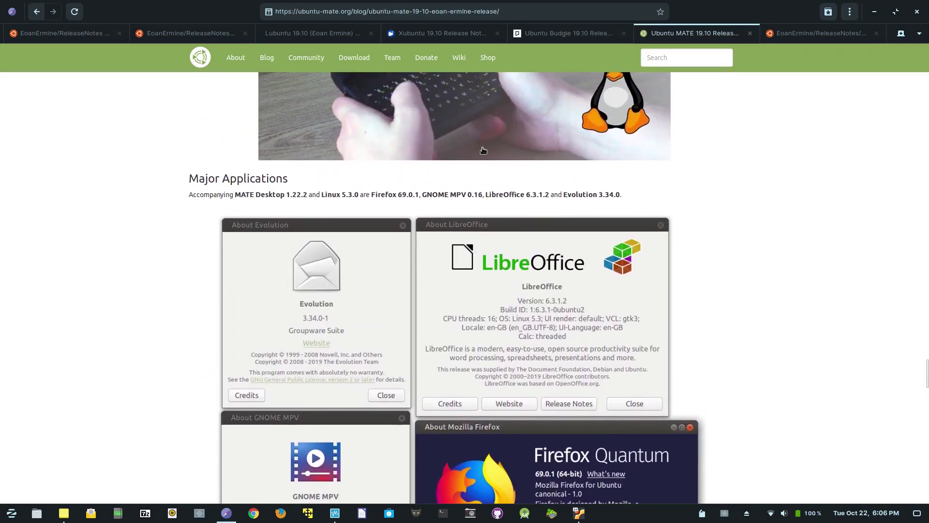
Review the upgrade instructions from Ubuntu MATE 19.04, the known issues and the comments at the end of the release notes.
scroll(483, 150, down, 20)
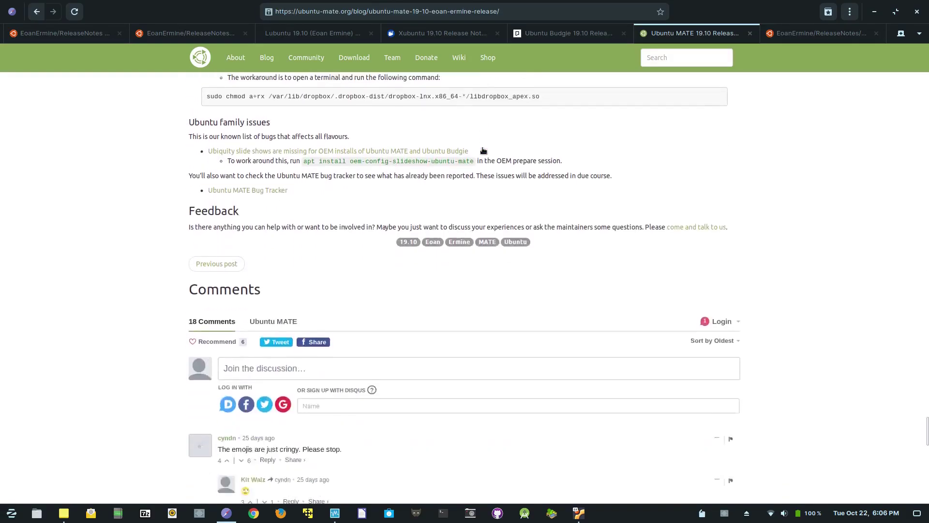
scroll(483, 151, up, 15)
scroll(483, 150, down, 10)
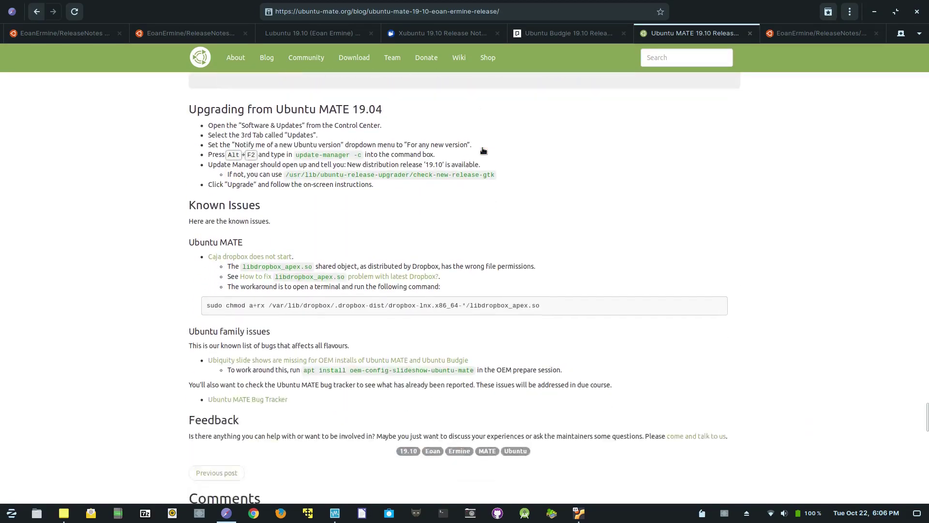
scroll(483, 150, down, 1)
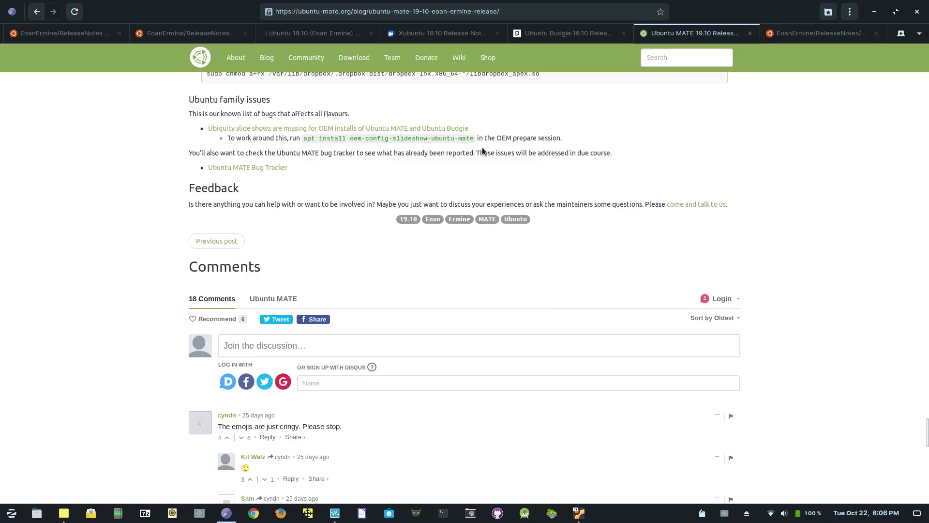
scroll(482, 149, up, 10)
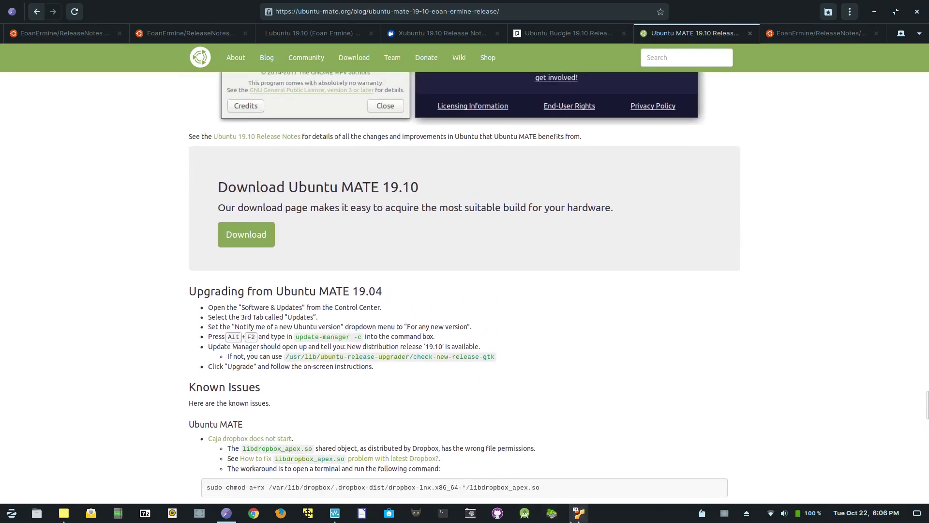
Switch to the virtual machine manager and bring up the Ubuntu MATE 19.10 virtual machine.
click(579, 513)
click(319, 82)
click(351, 93)
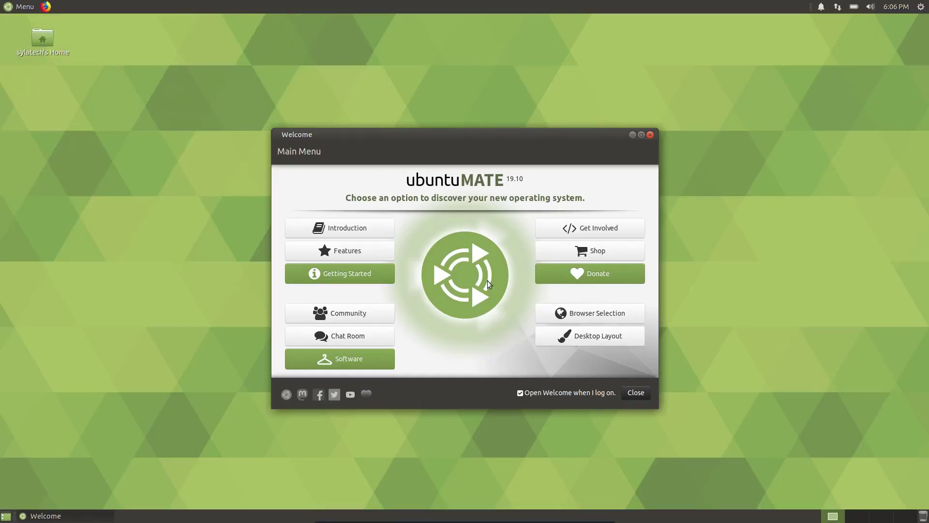
Show the full set of desktop layouts offered in Ubuntu MATE Welcome, including Traditional, Contemporary, Netbook and Pantheon.
click(557, 334)
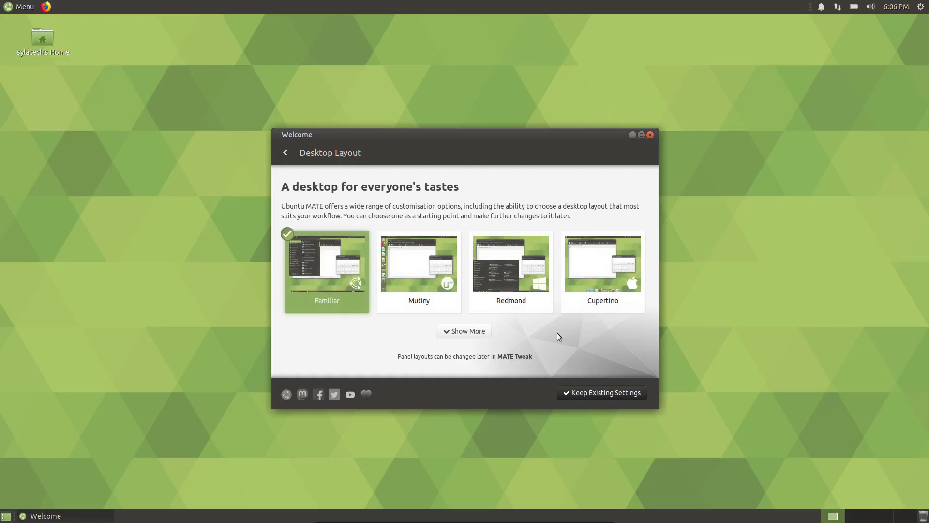
click(466, 329)
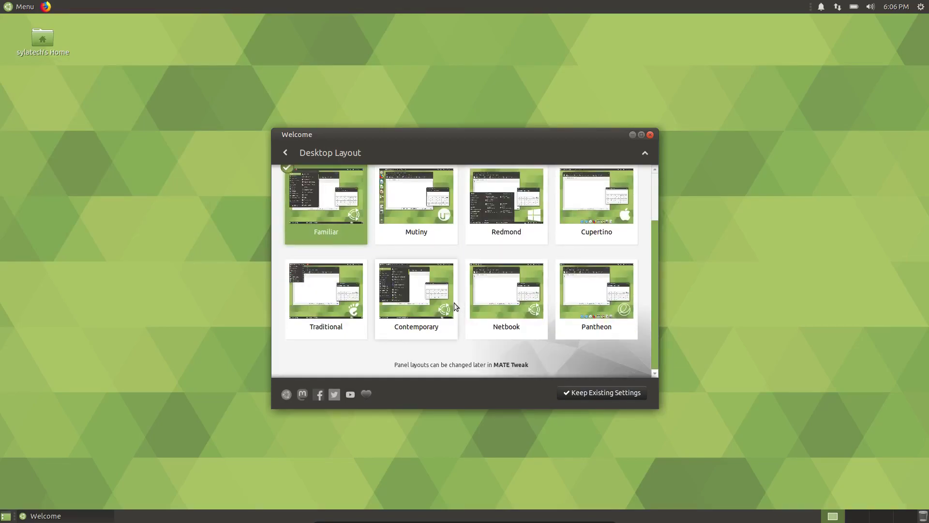
drag(429, 132, 449, 143)
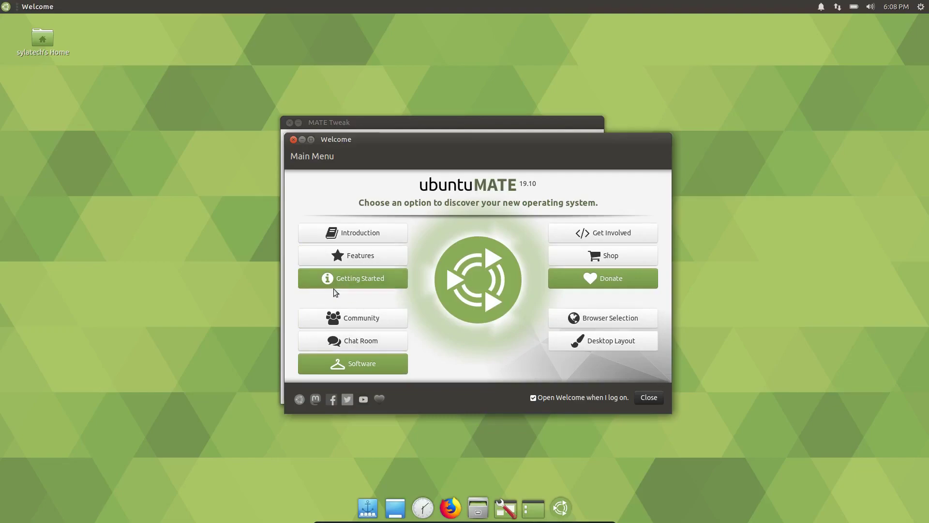
Review the Updates & Extras topic in Welcome's Getting Started section, covering disc playback, screen savers, themes and community wallpapers.
click(333, 287)
scroll(336, 275, down, 2)
scroll(336, 275, up, 2)
click(310, 257)
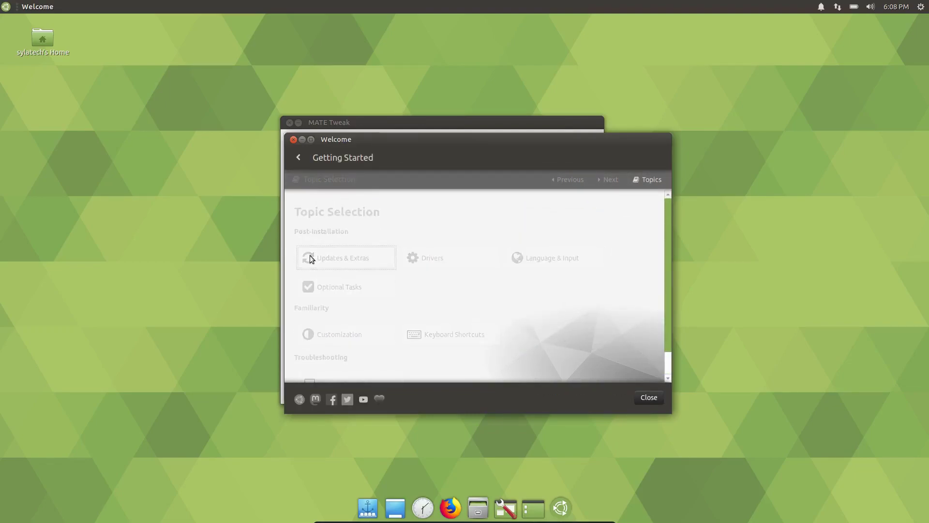
scroll(306, 247, down, 5)
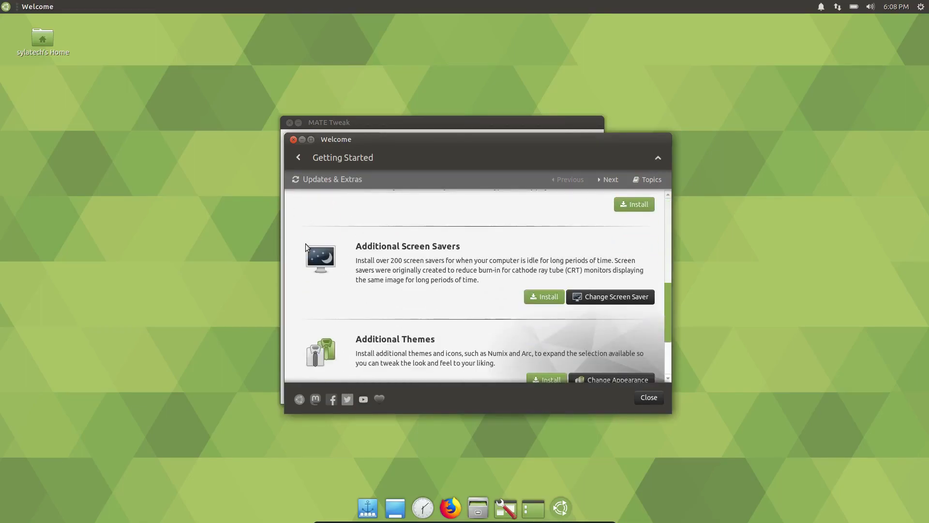
scroll(306, 243, up, 2)
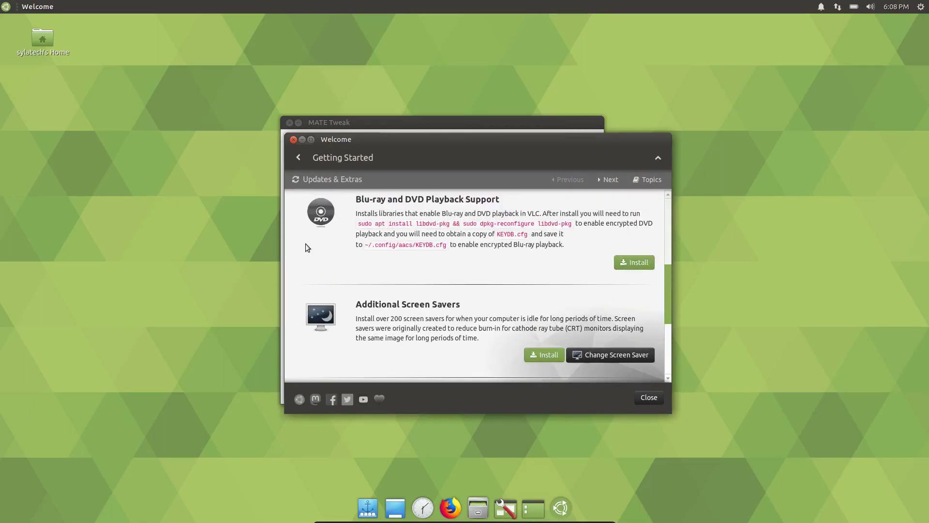
scroll(306, 243, down, 4)
scroll(306, 231, down, 1)
scroll(306, 231, up, 3)
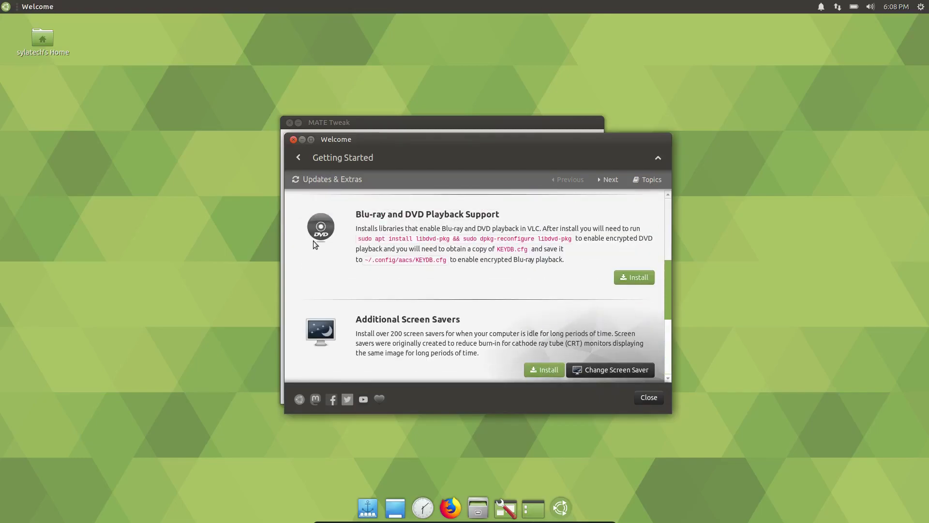
scroll(313, 237, down, 3)
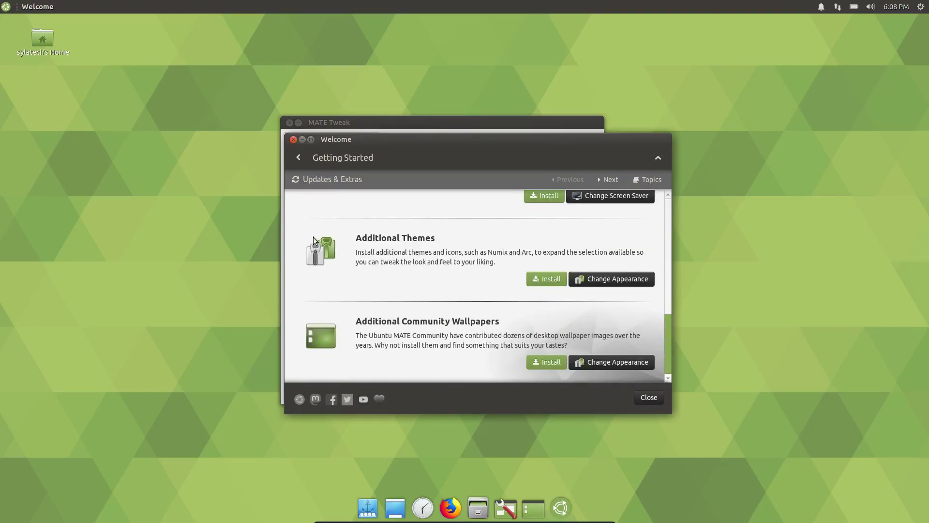
Return to Welcome's main menu and close both the Welcome and MATE Tweak windows.
click(298, 156)
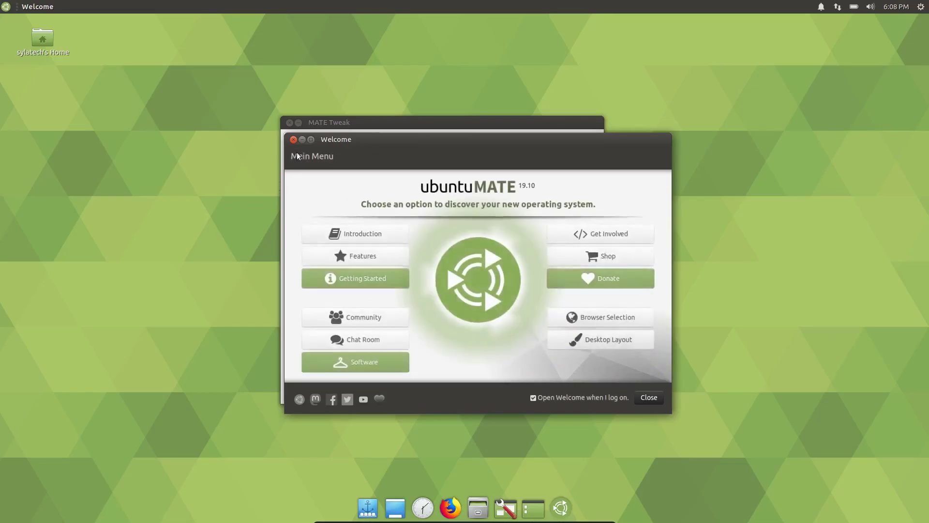
click(292, 139)
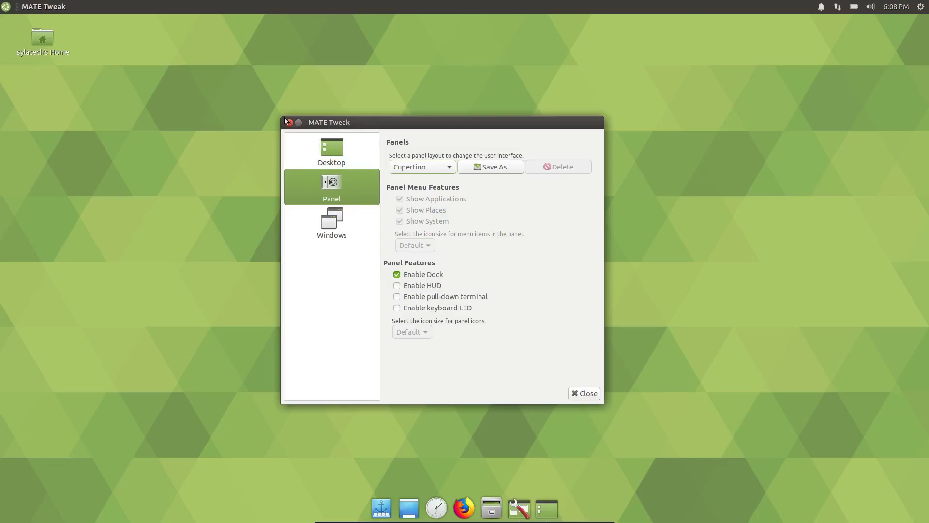
click(289, 122)
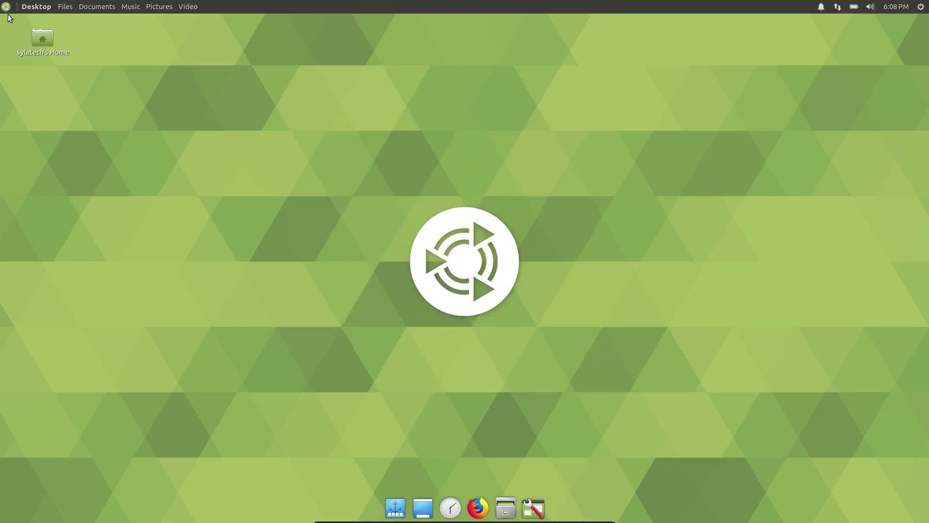
Look at the full-screen application menu of the Cupertino layout and close it again.
click(6, 7)
click(6, 7)
click(6, 7)
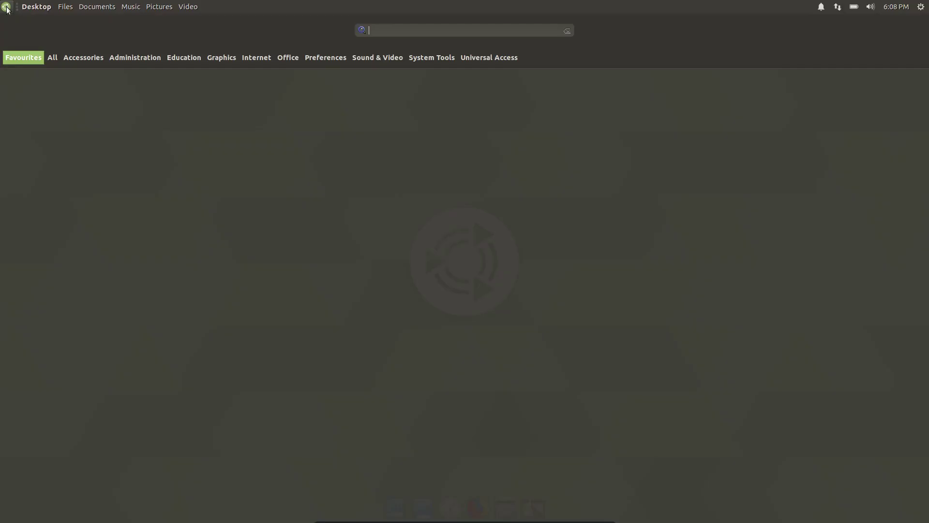
click(7, 7)
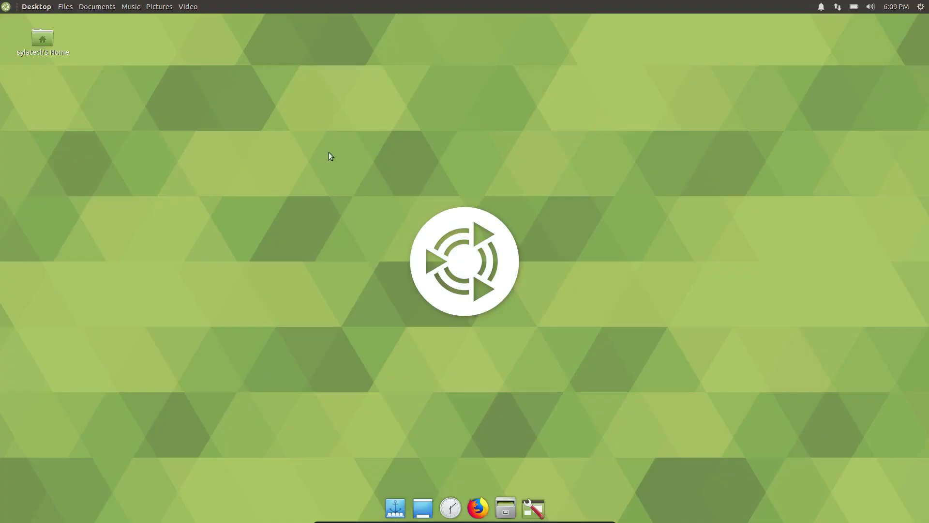
Open MATE Tweak from the Control Center and show its Panel settings.
click(534, 508)
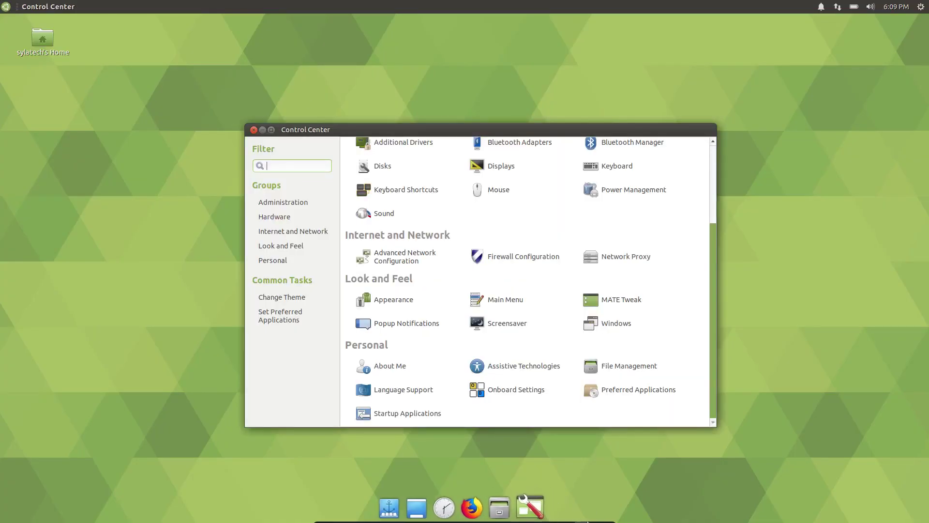
click(615, 296)
click(283, 195)
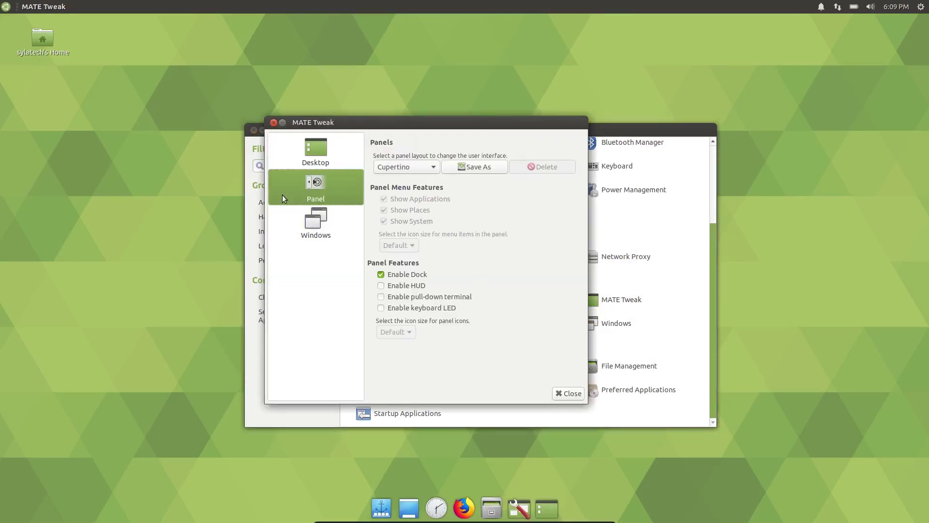
Switch the desktop's panel layout to Contemporary.
click(393, 168)
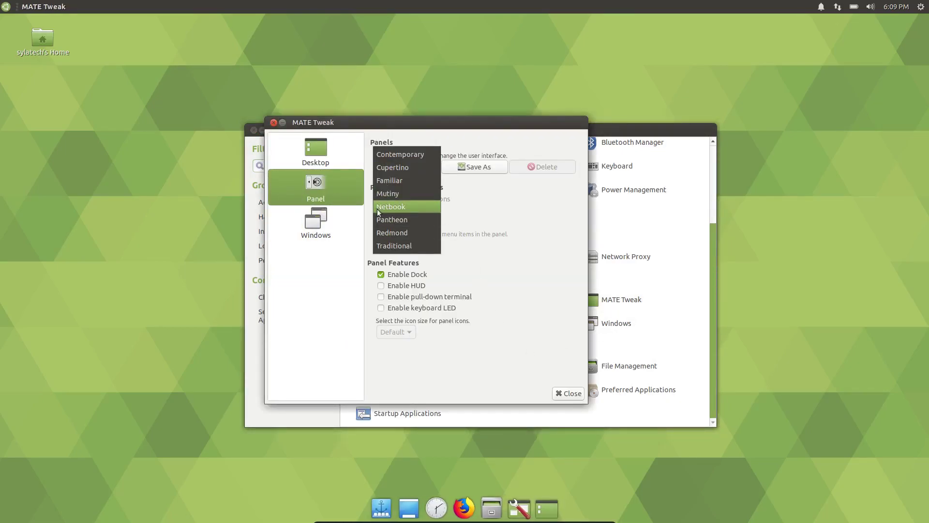
click(391, 153)
click(612, 287)
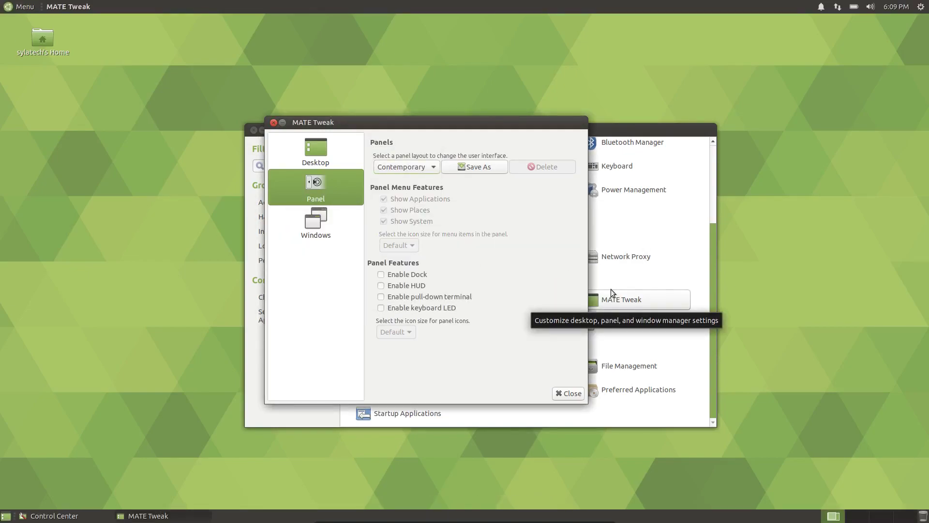
Change the desktop's panel layout to Familiar and close MATE Tweak.
click(396, 169)
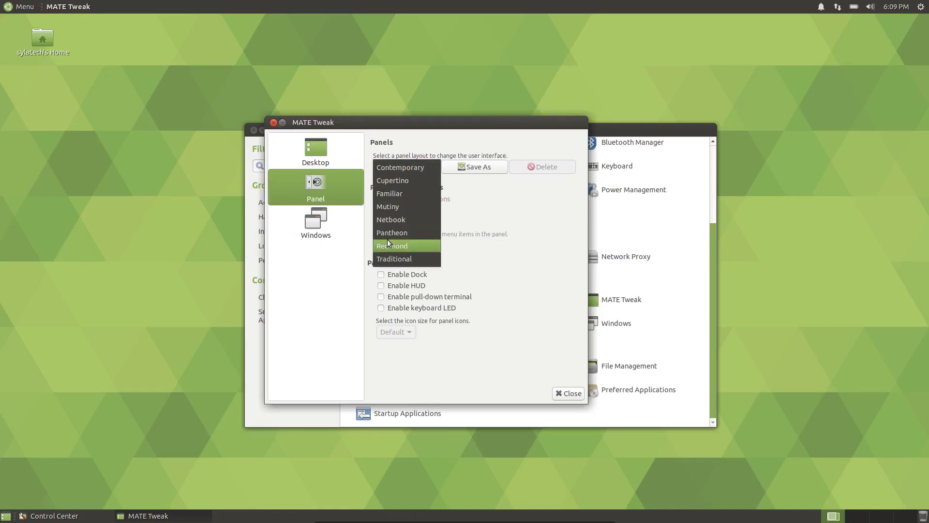
click(379, 187)
click(615, 286)
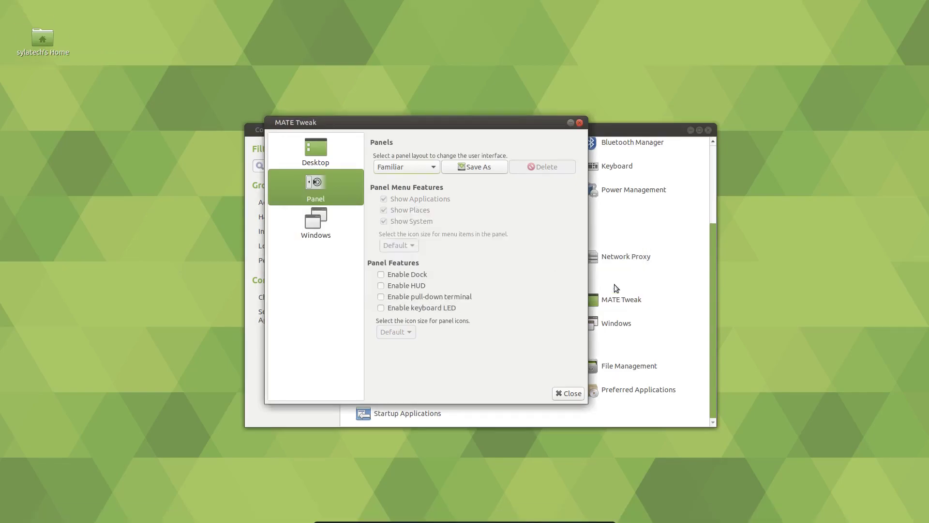
click(556, 393)
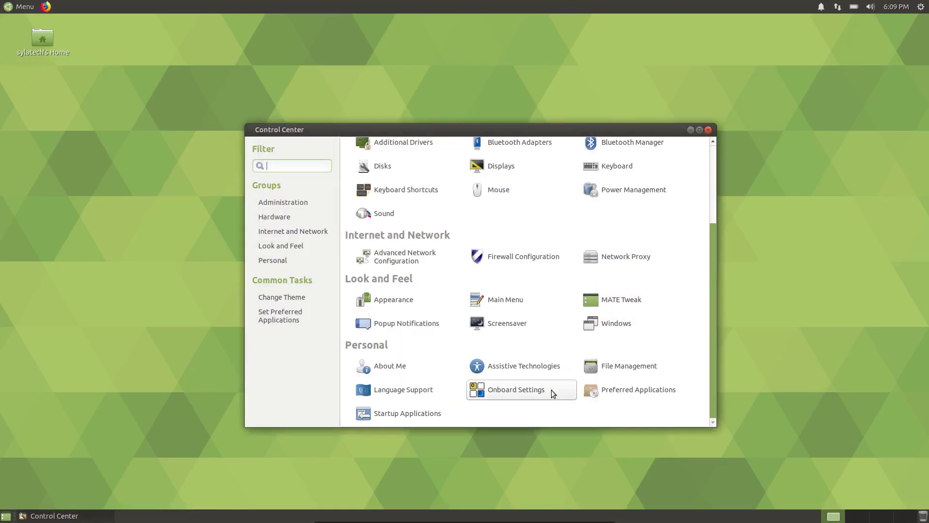
Look through the themes in Appearance Preferences, then close both that window and the Control Center.
click(367, 297)
scroll(86, 131, down, 5)
scroll(87, 131, up, 4)
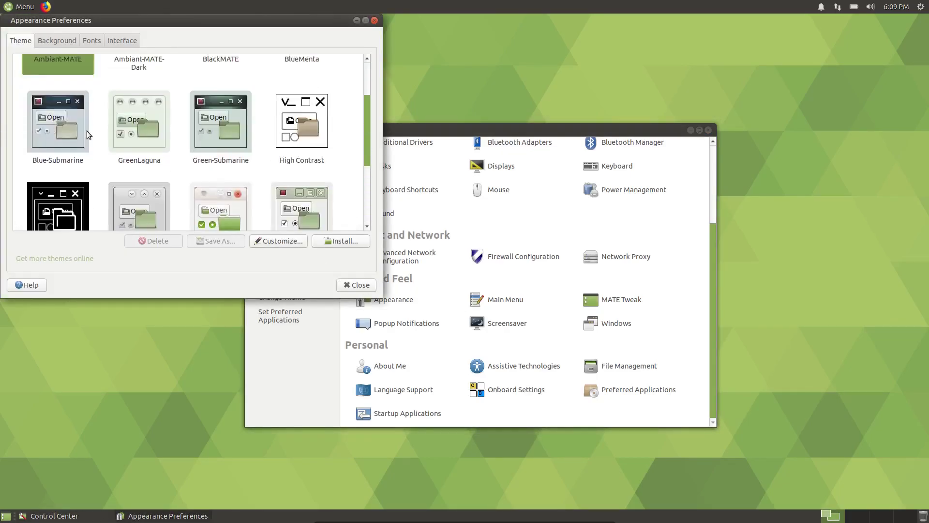
scroll(87, 131, up, 3)
drag(109, 20, 474, 111)
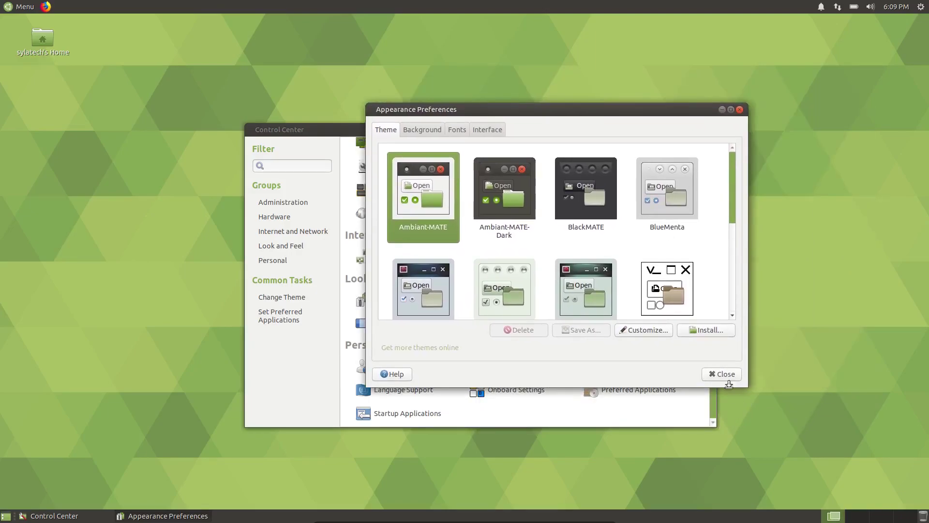
click(714, 377)
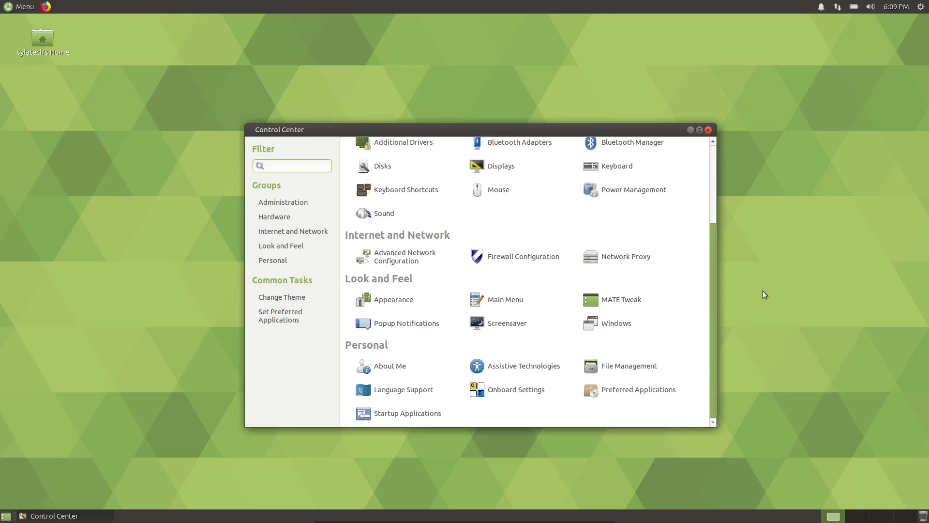
click(708, 130)
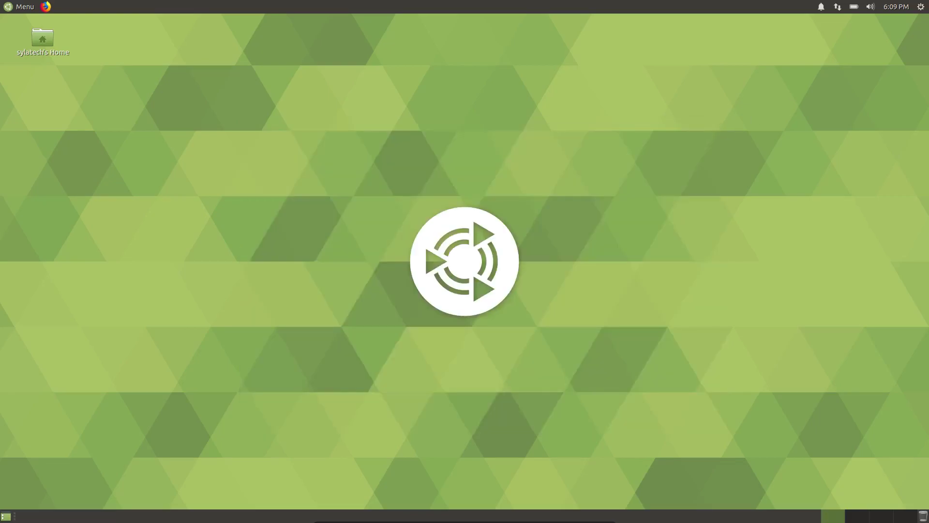
Shut down the Ubuntu MATE virtual machine from its session options.
click(922, 8)
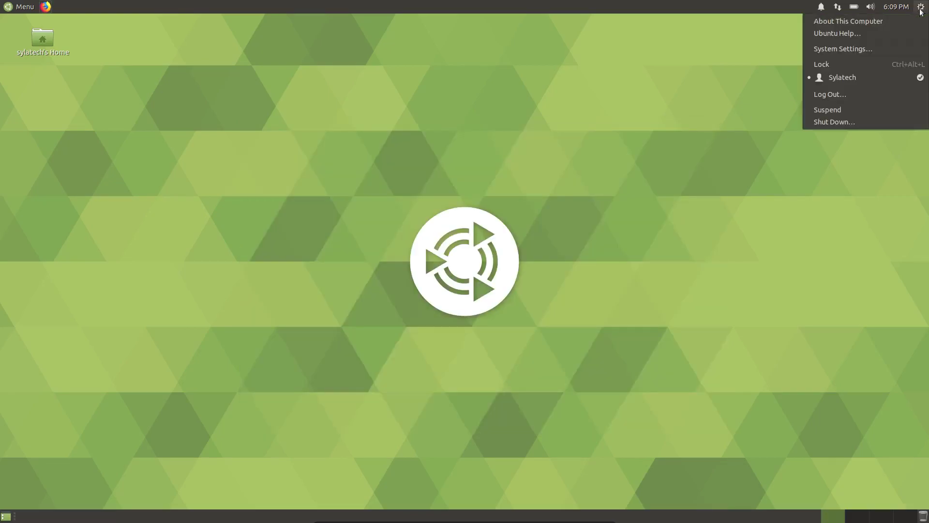
click(851, 115)
click(525, 305)
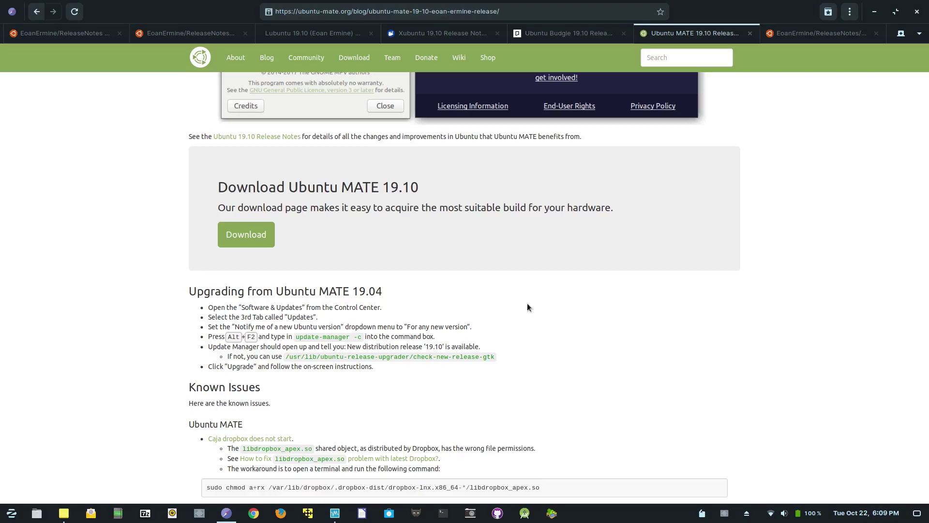
Review the known issues and feedback sections of the Ubuntu MATE 19.10 release notes in the browser.
scroll(527, 307, down, 5)
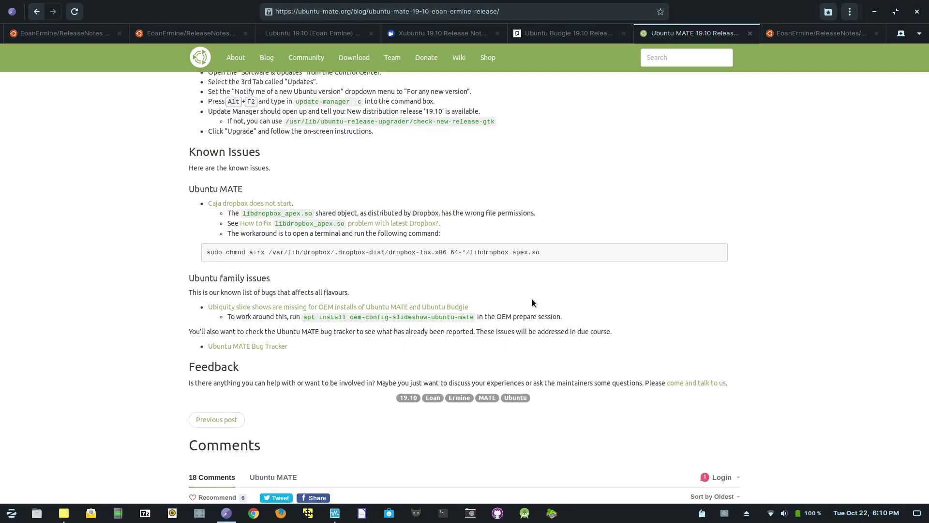